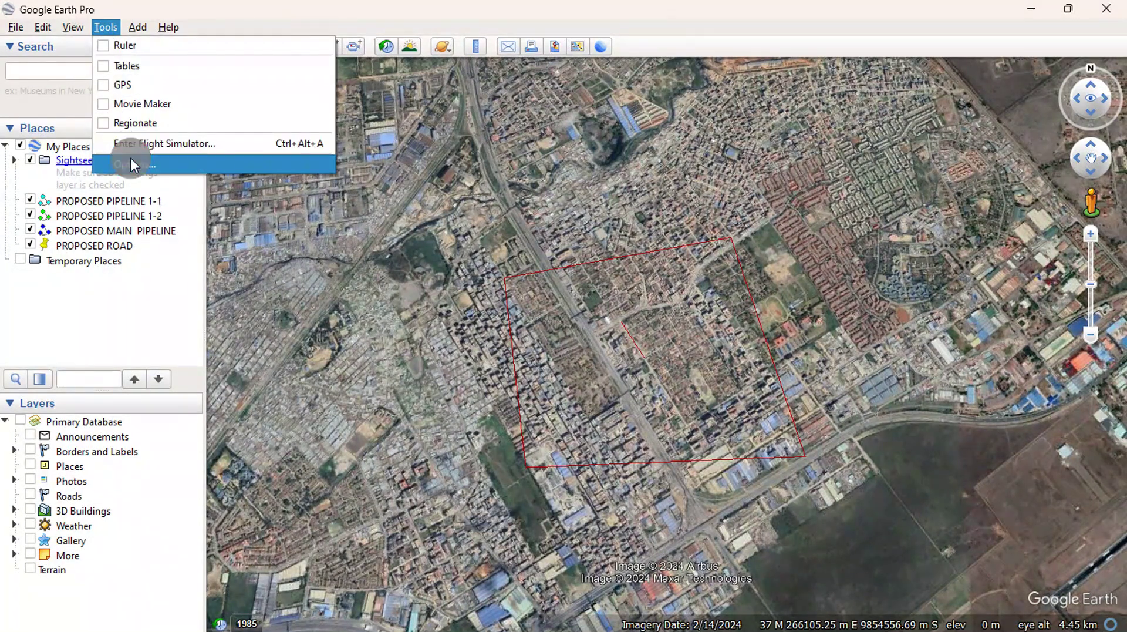
Step: Review the coordinate format and units of measurement in the 3D view options, and accept them
{"action": "left_click", "coordinate": [131, 163]}
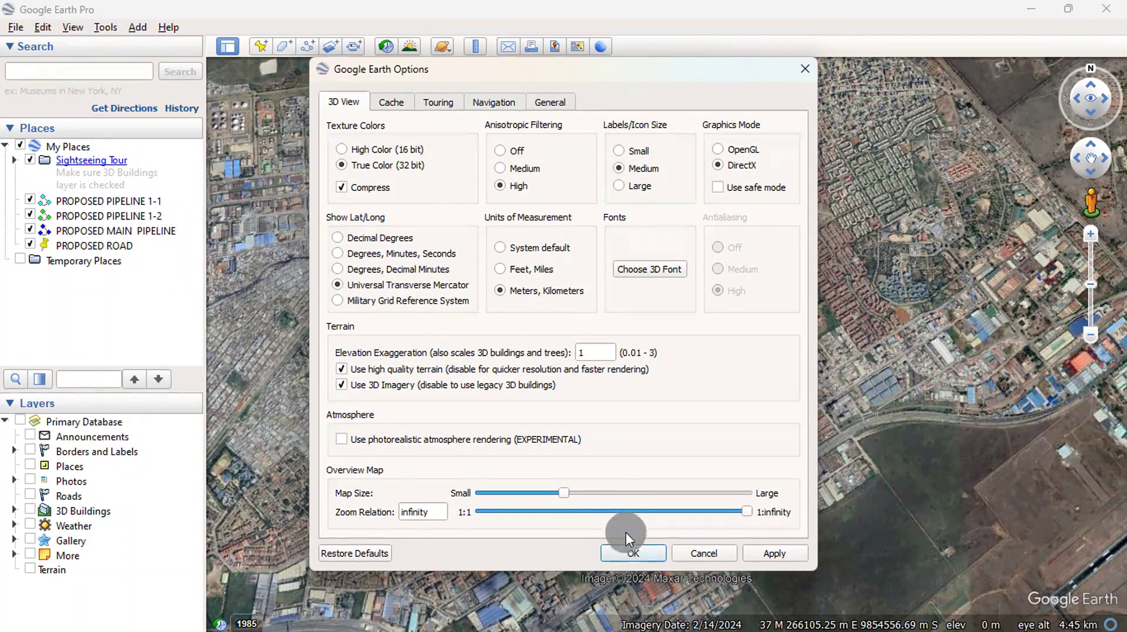
{"action": "left_click", "coordinate": [628, 547]}
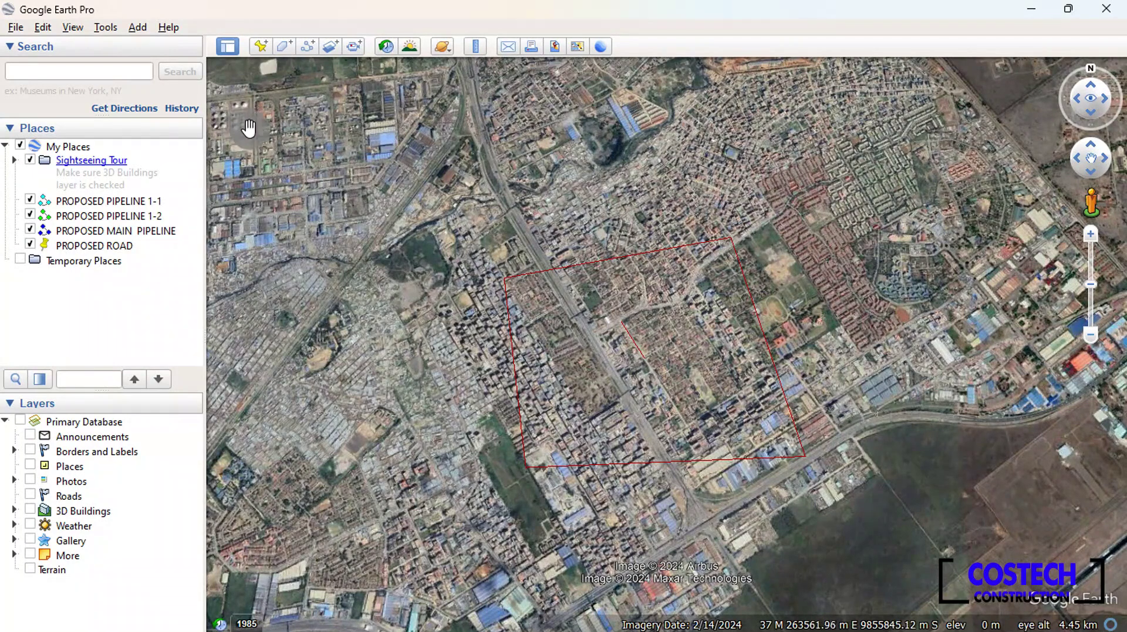
Step: Add a new placemark northwest of the red boundary, at about 265010 m E, 9855201 m S
{"action": "left_click", "coordinate": [261, 49]}
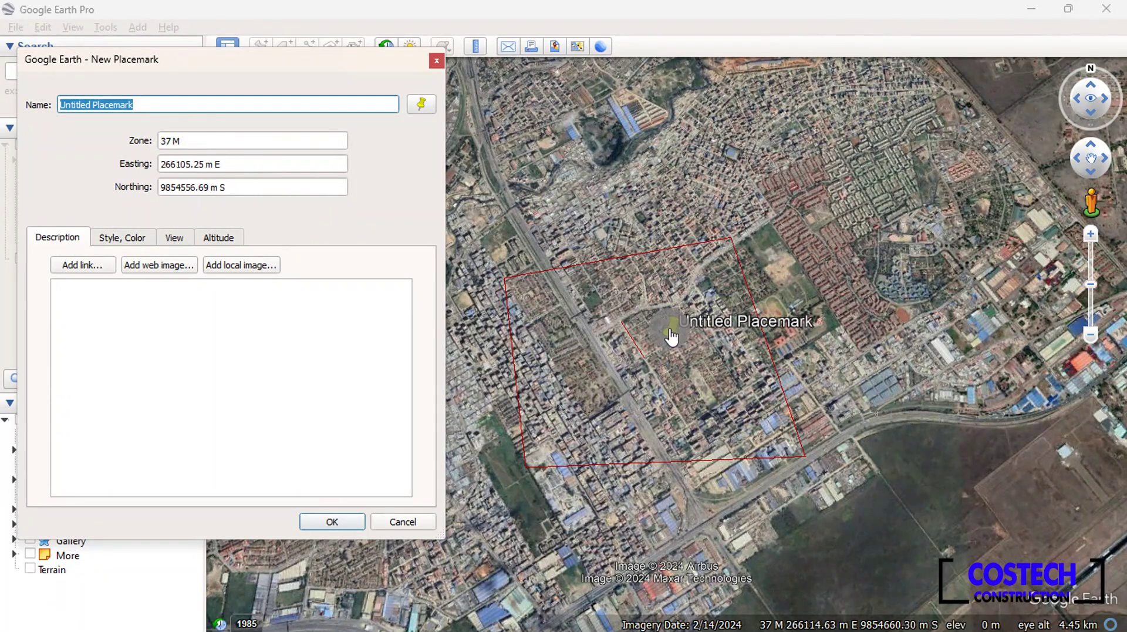
{"action": "left_click_drag", "start_coordinate": [673, 337], "coordinate": [483, 250]}
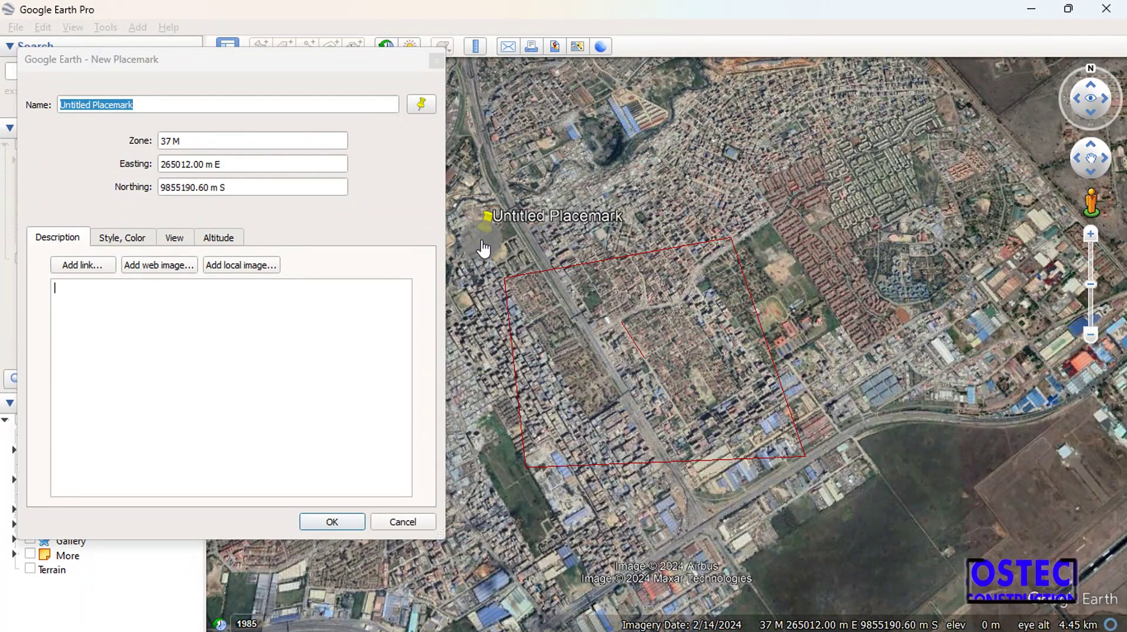
{"action": "scroll", "coordinate": [499, 292], "scroll_direction": "up", "scroll_amount": 10}
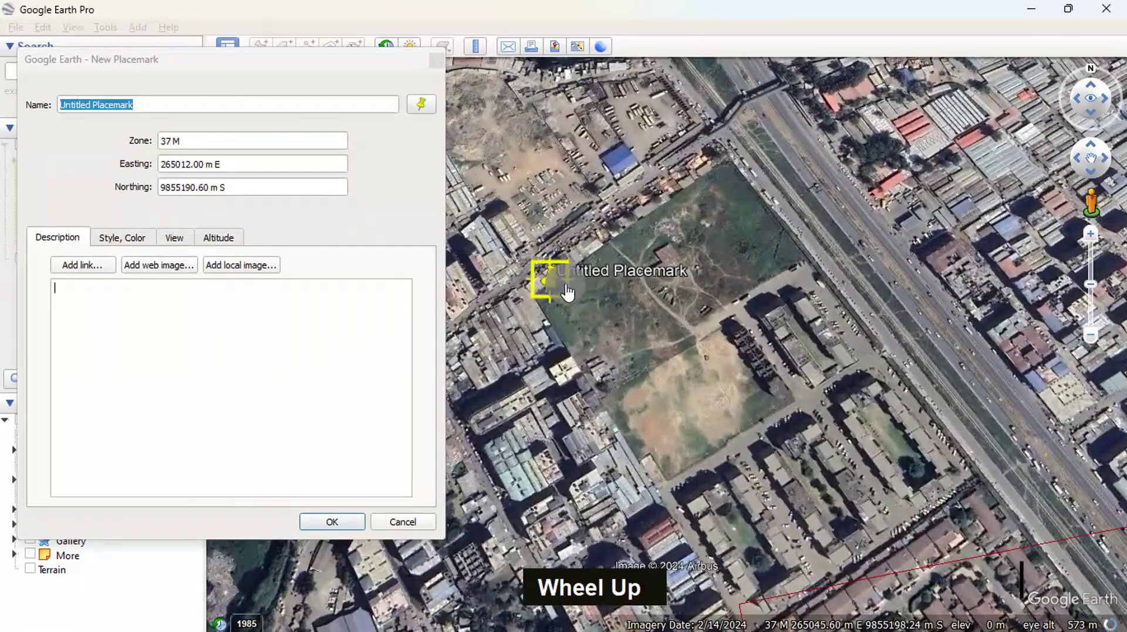
{"action": "scroll", "coordinate": [544, 317], "scroll_direction": "up", "scroll_amount": 5}
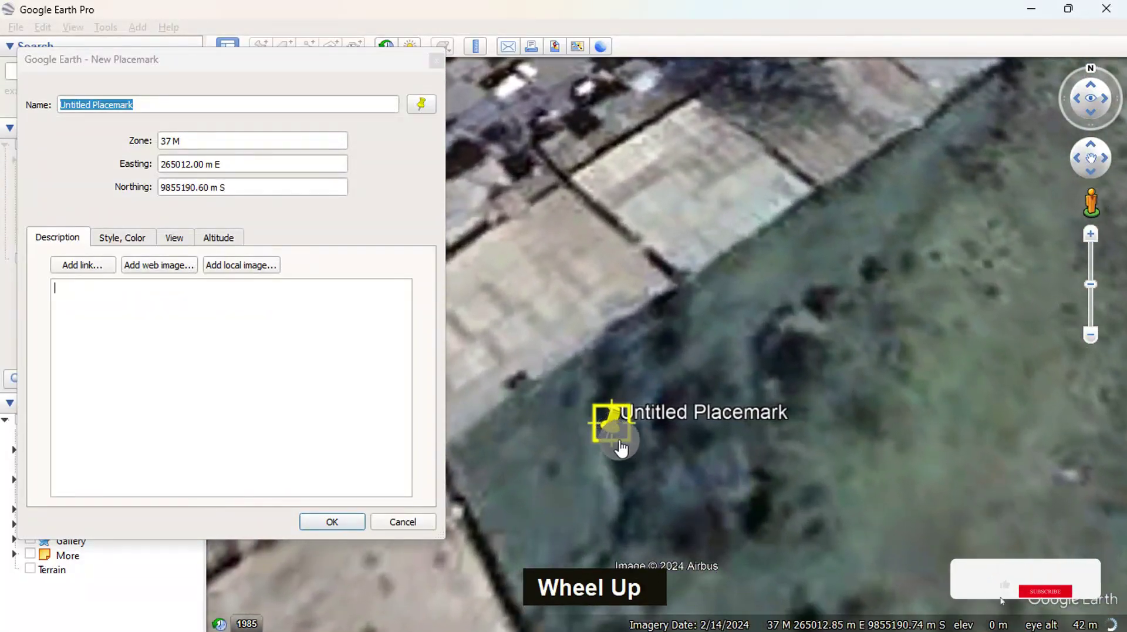
{"action": "left_click_drag", "start_coordinate": [621, 447], "coordinate": [584, 295]}
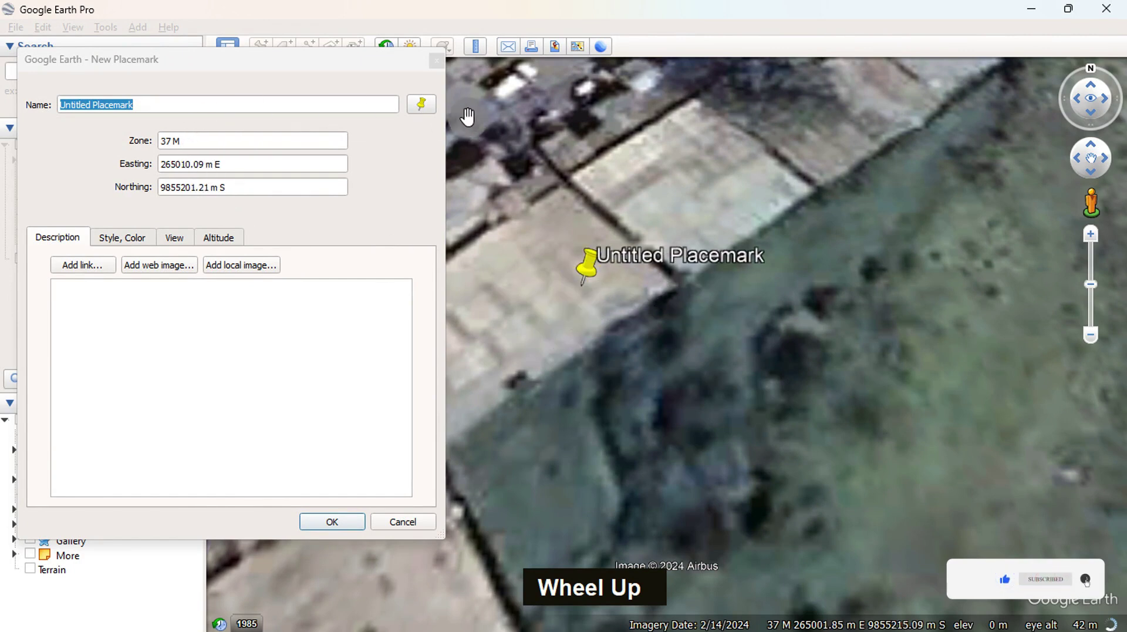
Step: Change the placemark's icon to the plain light-blue paddle marker (ltblu-blank)
{"action": "left_click", "coordinate": [425, 105]}
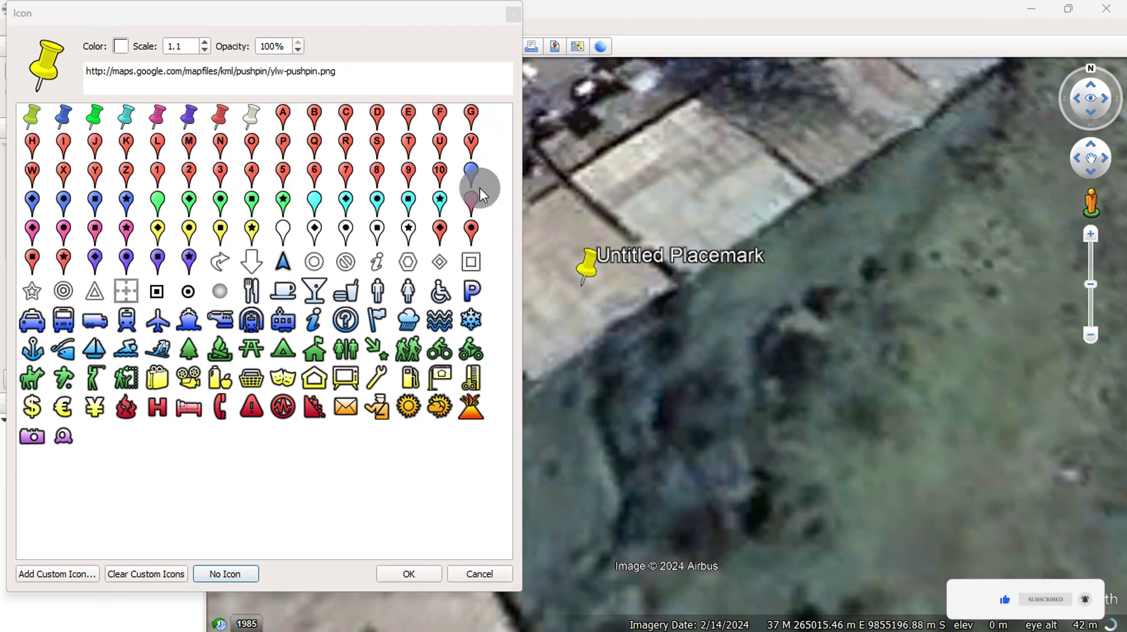
{"action": "left_click", "coordinate": [473, 170]}
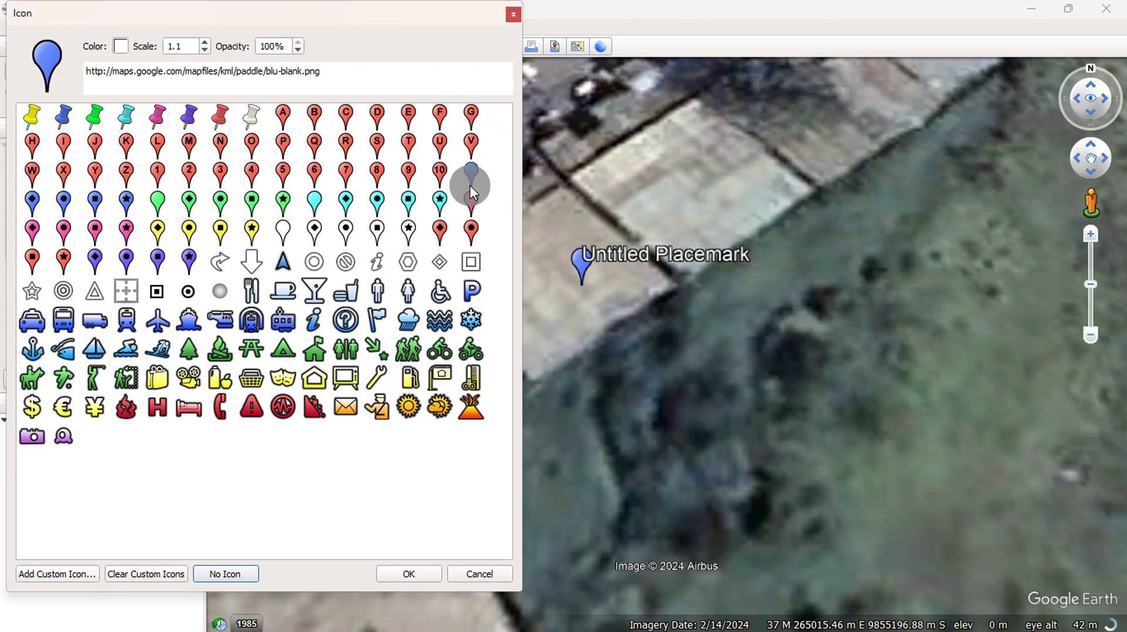
{"action": "left_click", "coordinate": [314, 203]}
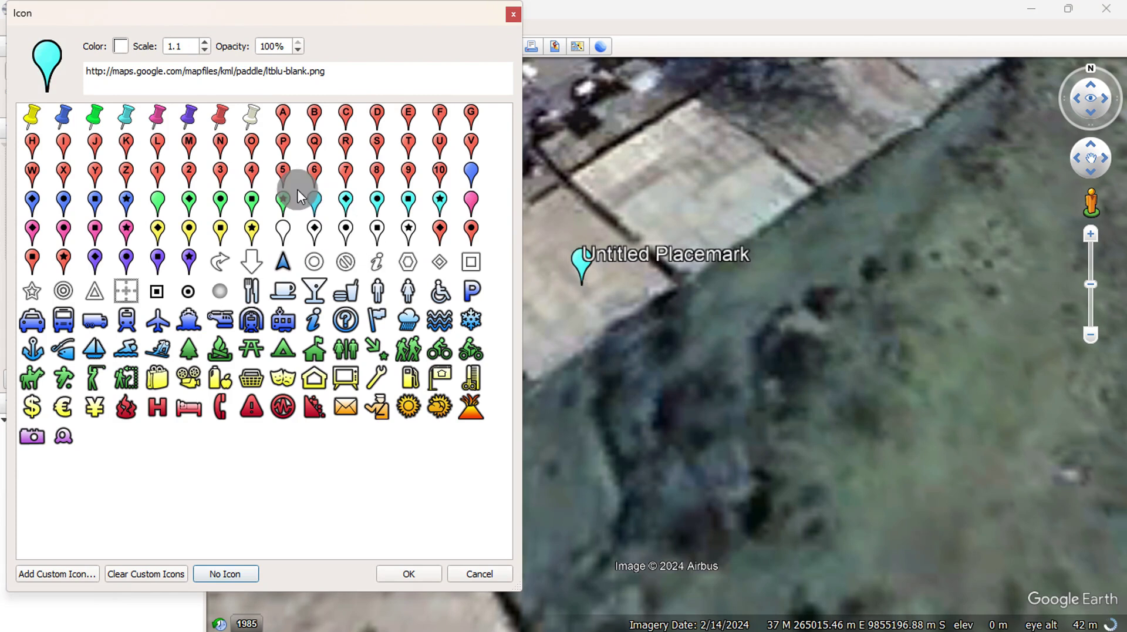
{"action": "left_click", "coordinate": [409, 573]}
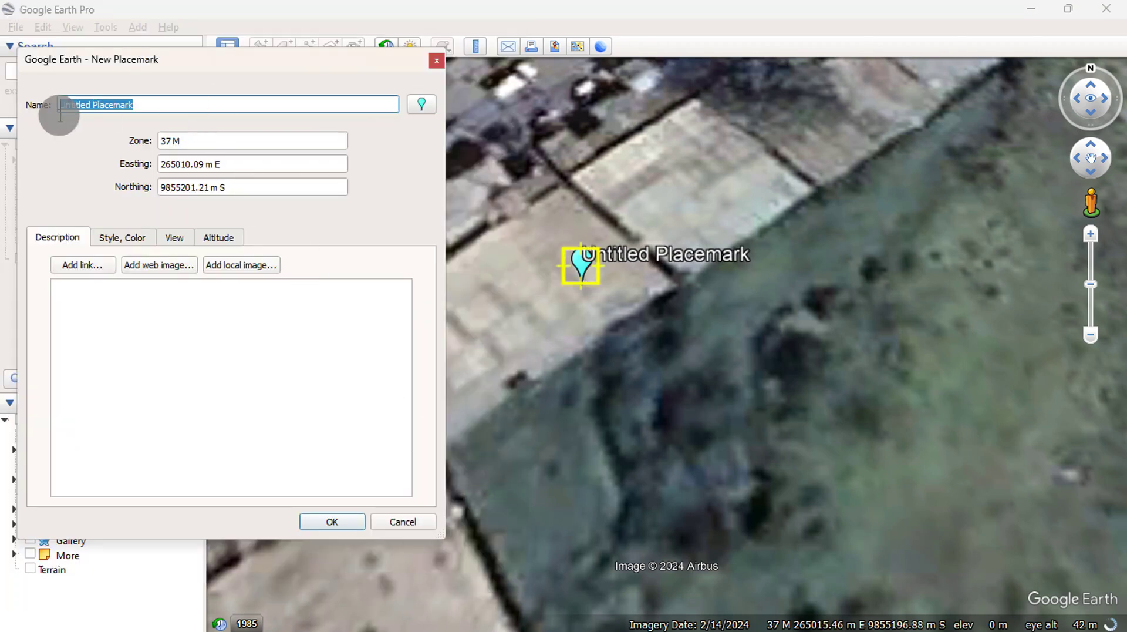
Step: Name the placemark Point 1 and save it
{"action": "key", "text": "Caps_Lock"}
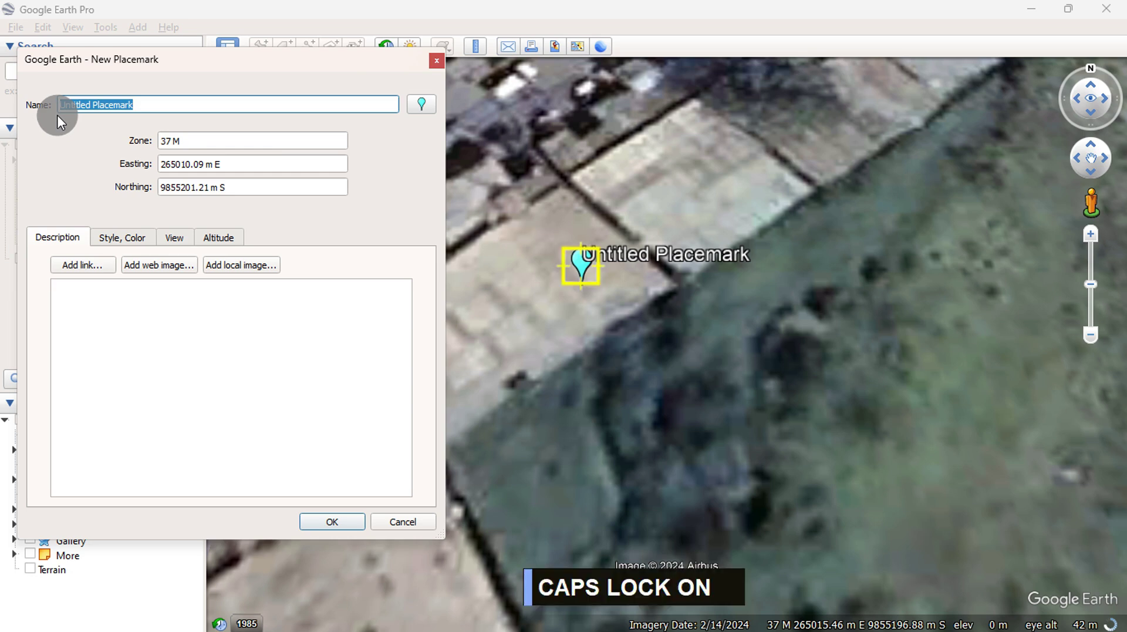
{"action": "type", "text": "P"}
{"action": "key", "text": "Caps_Lock"}
{"action": "type", "text": "oint 1"}
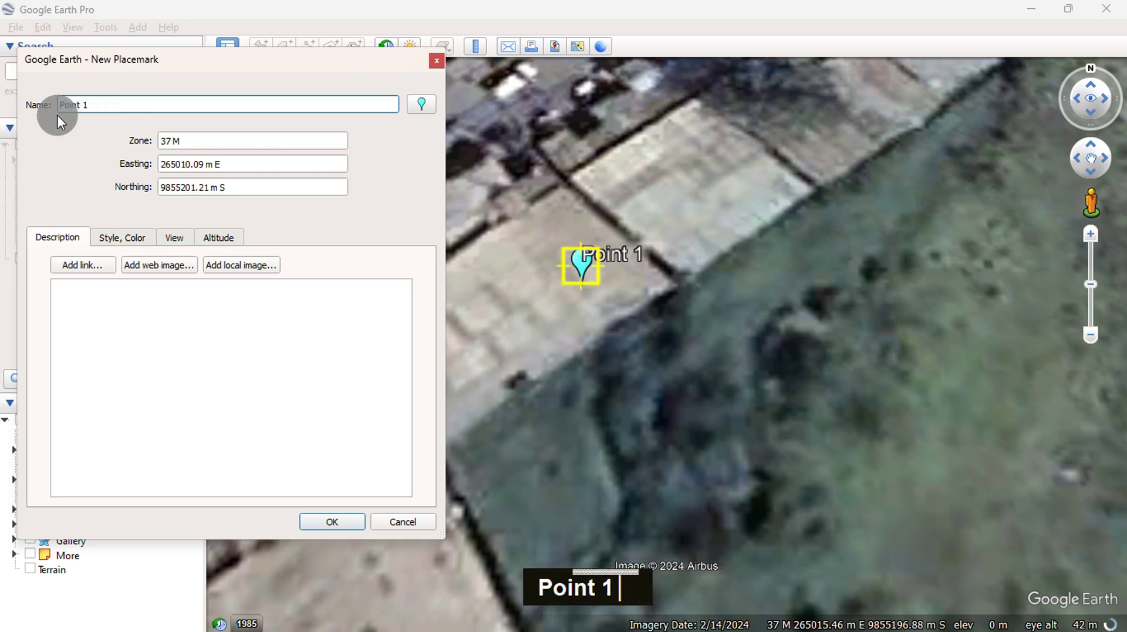
{"action": "left_click", "coordinate": [339, 437]}
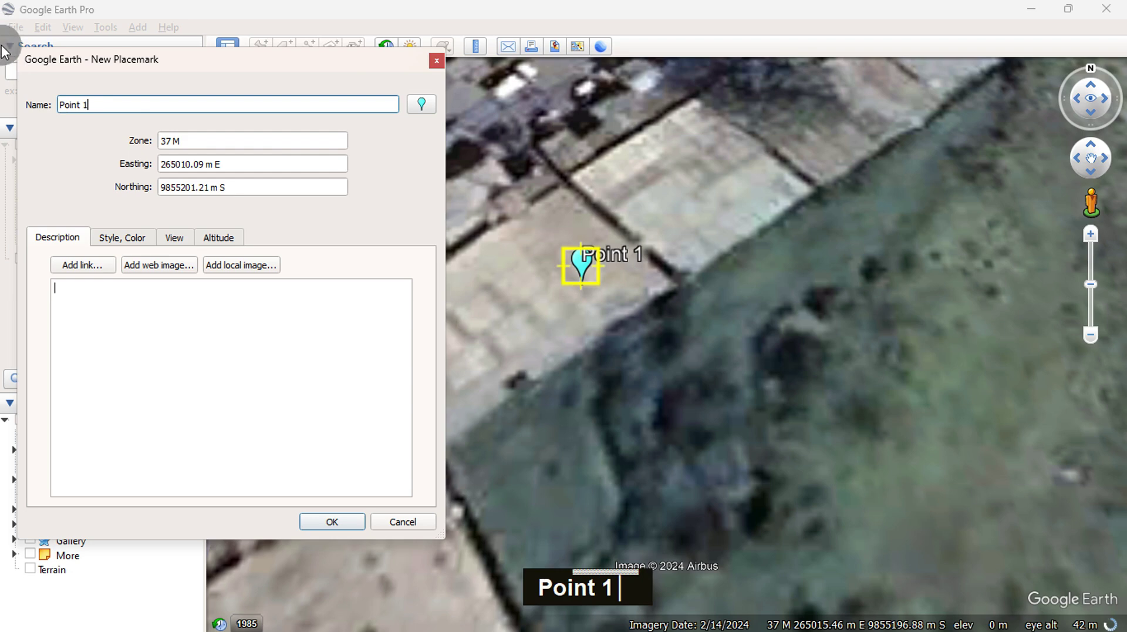
{"action": "left_click", "coordinate": [322, 522]}
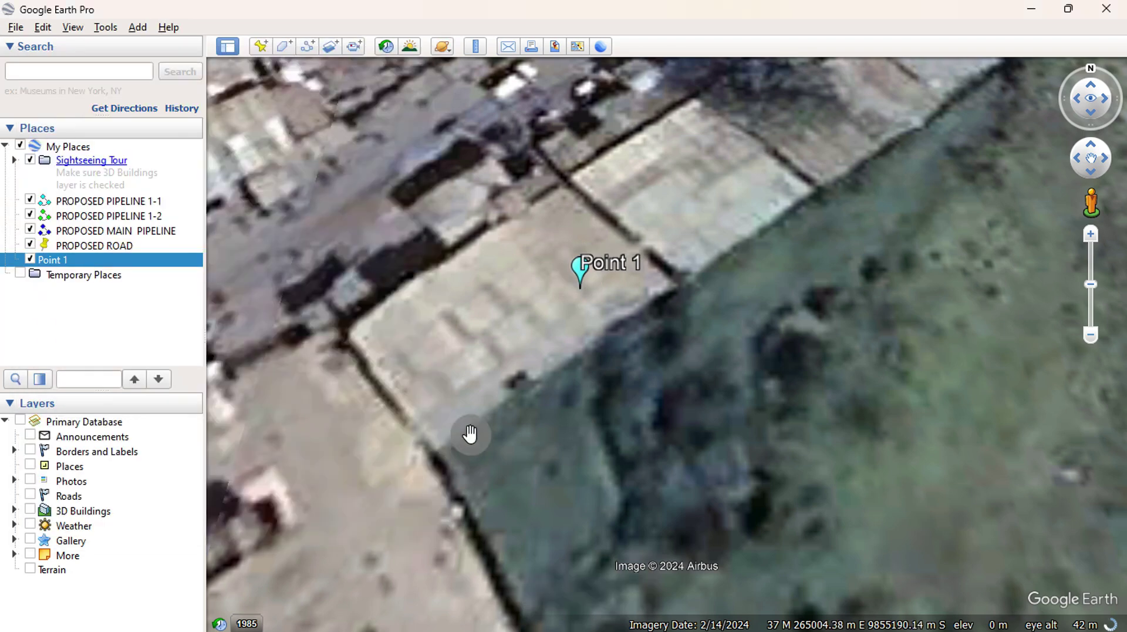
Step: Add a second placemark in the open field southeast of the red boundary, at about 267301 m E, 9853655 m S
{"action": "scroll", "coordinate": [420, 344], "scroll_direction": "down", "scroll_amount": 3}
{"action": "scroll", "coordinate": [371, 336], "scroll_direction": "down", "scroll_amount": 5}
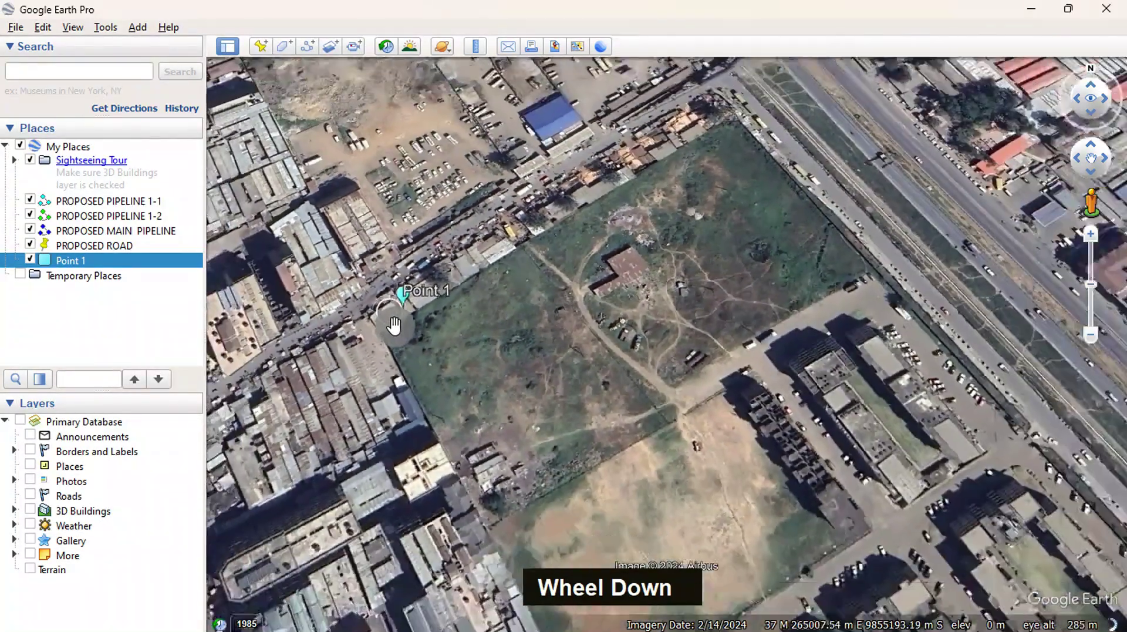
{"action": "scroll", "coordinate": [370, 332], "scroll_direction": "down", "scroll_amount": 6}
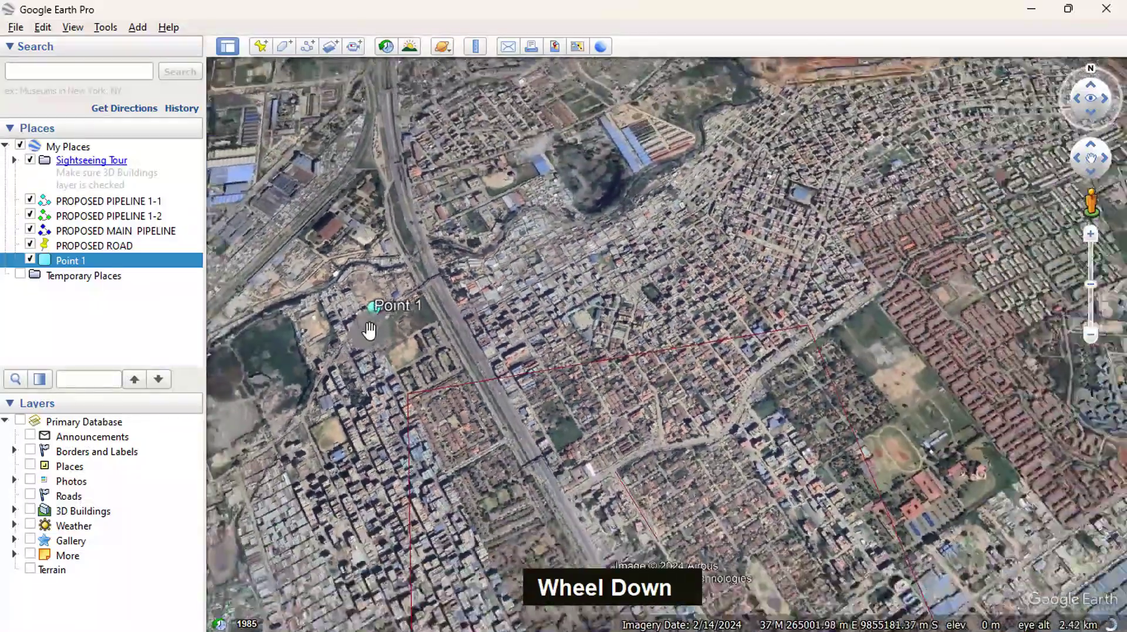
{"action": "scroll", "coordinate": [534, 477], "scroll_direction": "up", "scroll_amount": 5}
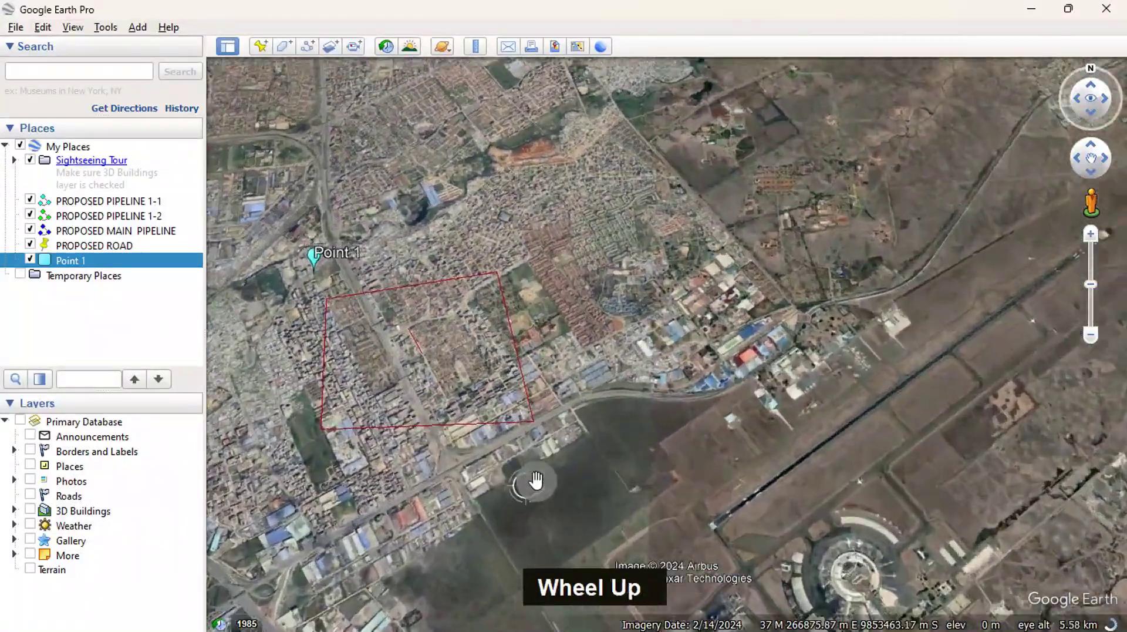
{"action": "scroll", "coordinate": [581, 464], "scroll_direction": "up", "scroll_amount": 6}
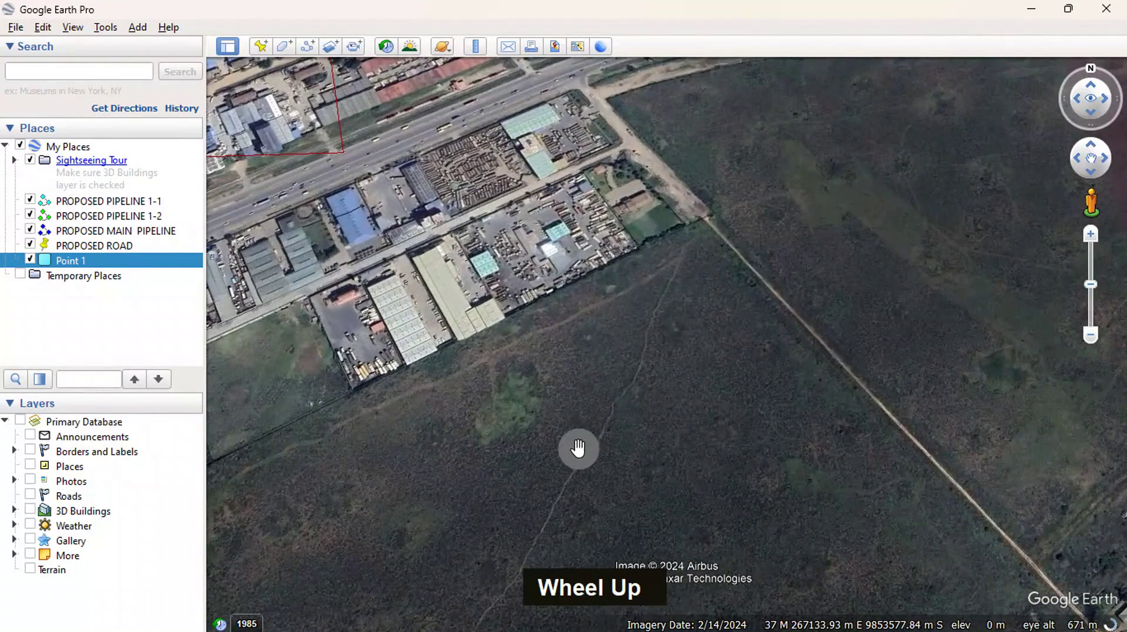
{"action": "left_click", "coordinate": [260, 46]}
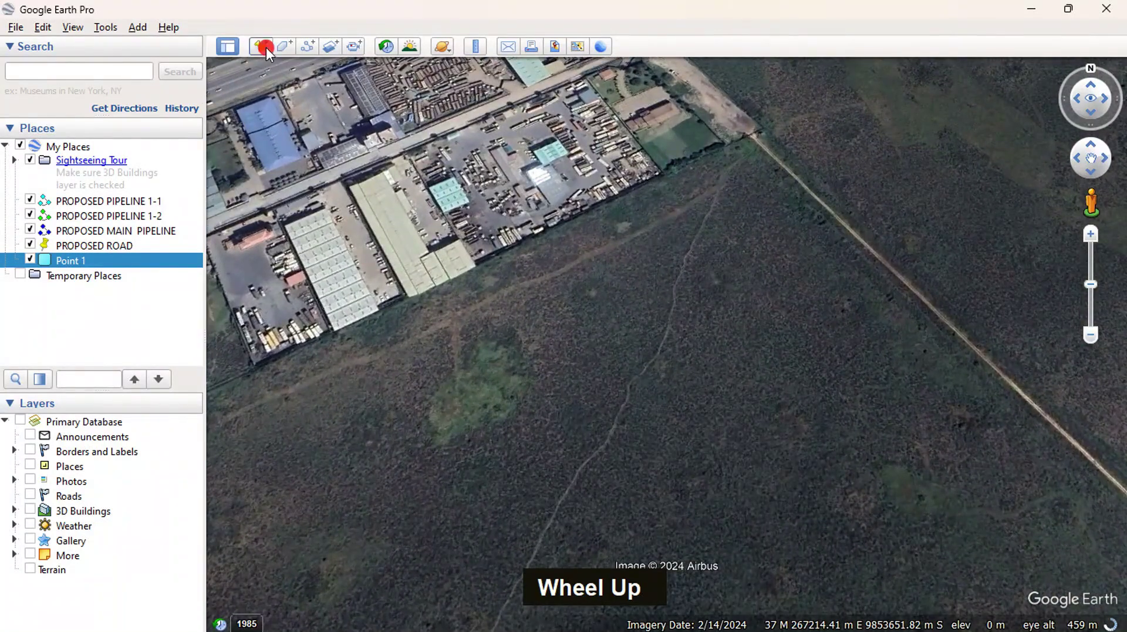
{"action": "left_click_drag", "start_coordinate": [667, 332], "coordinate": [800, 349]}
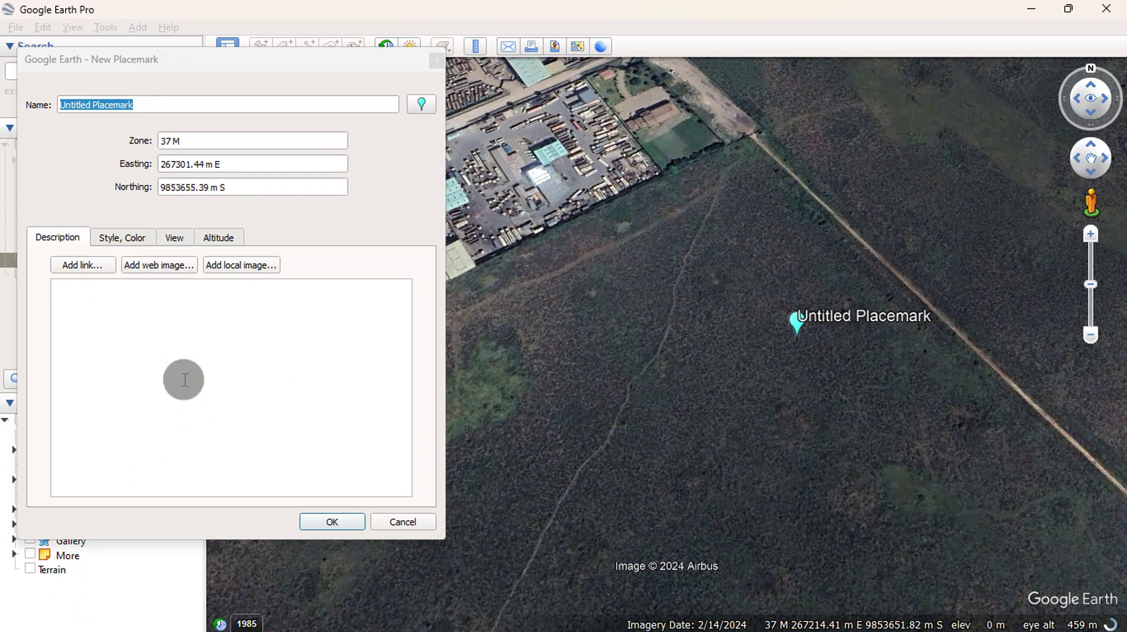
Step: Name the second placemark Point 2 and save it
{"action": "left_click", "coordinate": [170, 120]}
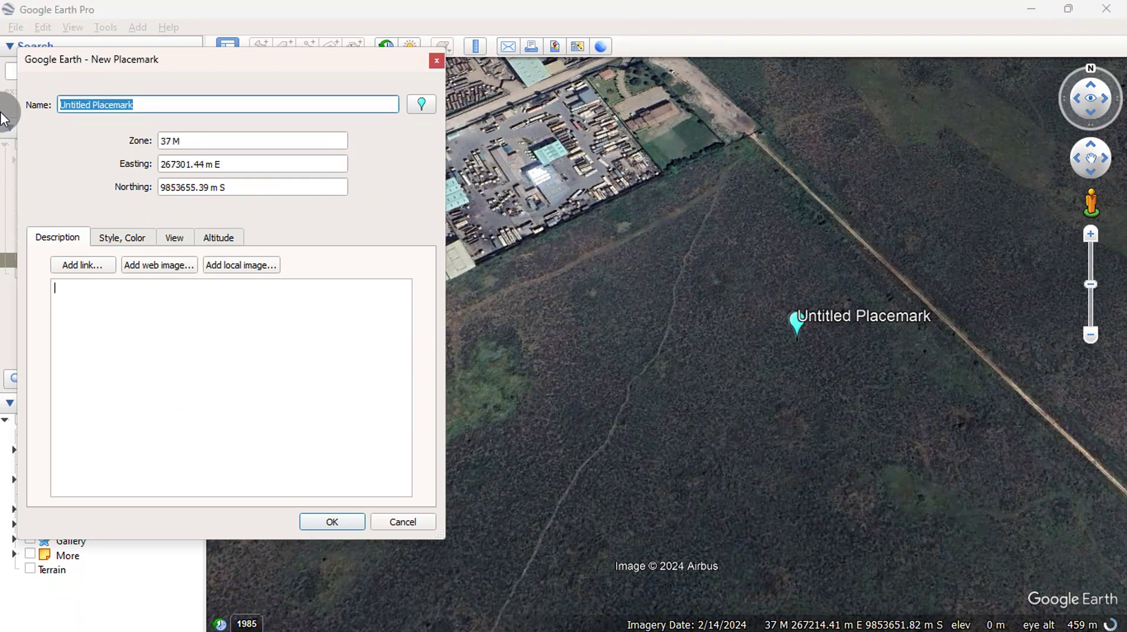
{"action": "type", "text": "P"}
{"action": "key", "text": "Caps_Lock"}
{"action": "type", "text": "oint 2"}
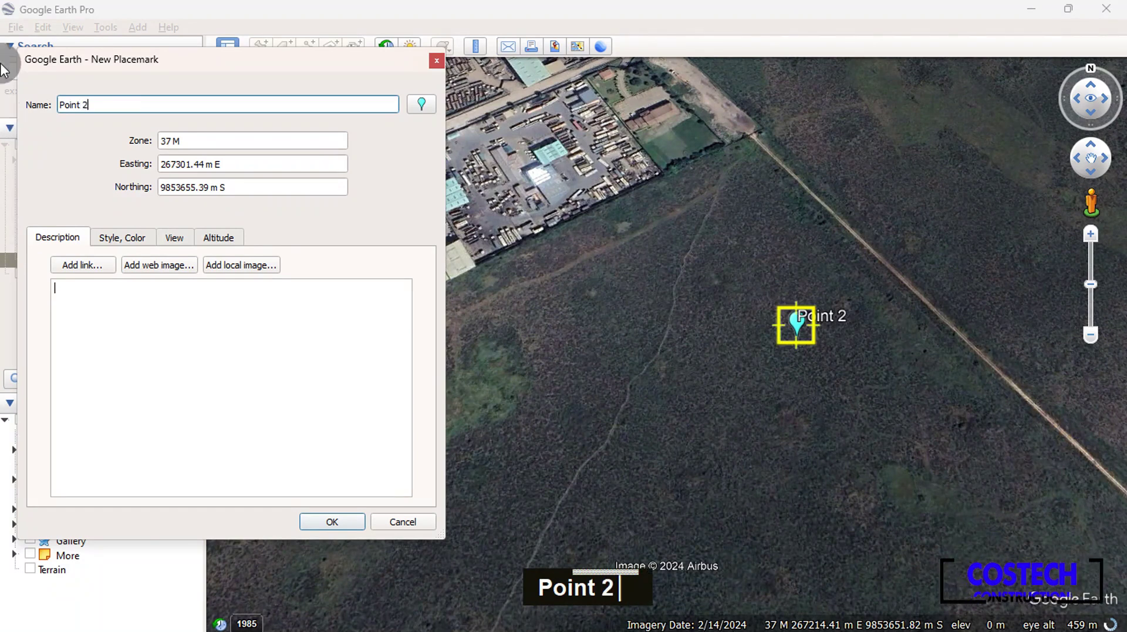
{"action": "left_click", "coordinate": [333, 521]}
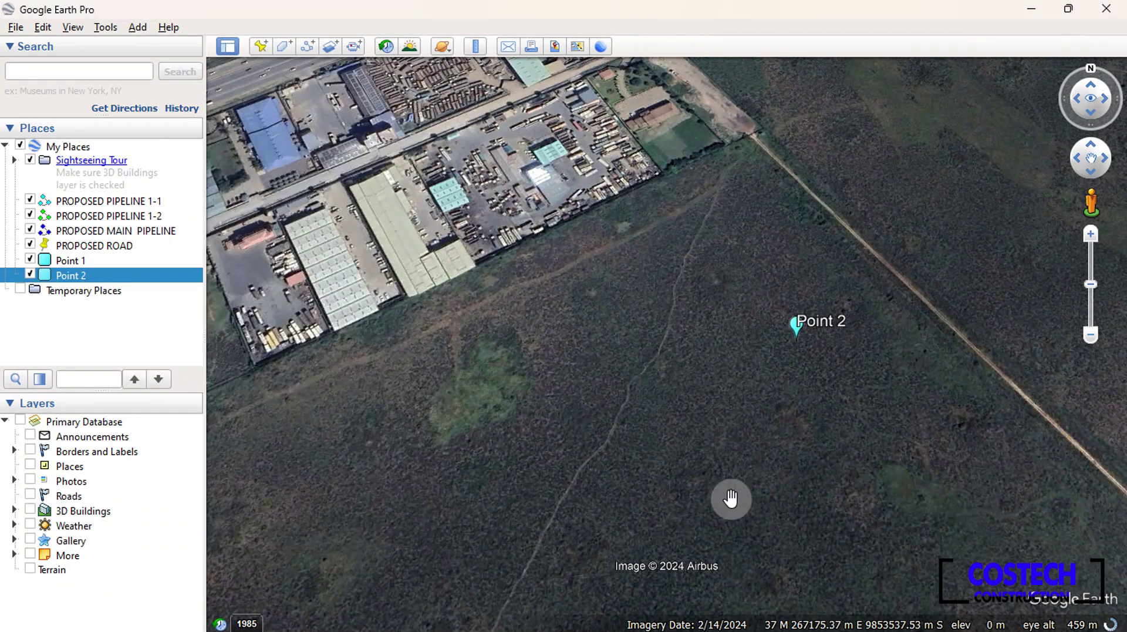
Step: Frame Point 1 and Point 2 together in the map view and reset both the tilt and the compass
{"action": "scroll", "coordinate": [828, 393], "scroll_direction": "down", "scroll_amount": 5}
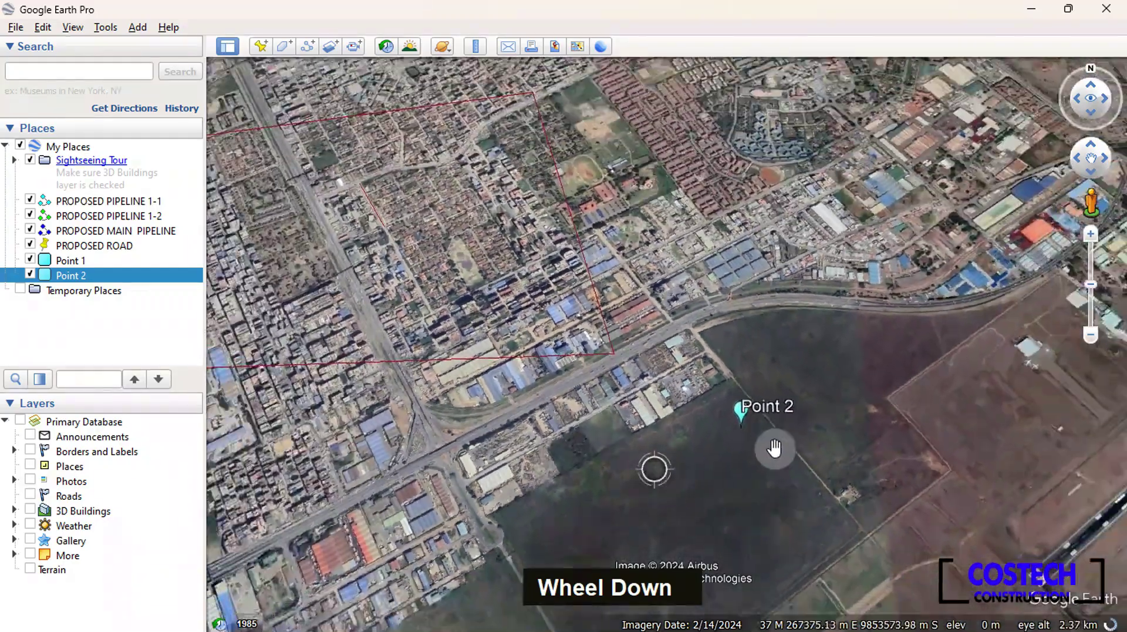
{"action": "scroll", "coordinate": [775, 448], "scroll_direction": "down", "scroll_amount": 2}
{"action": "scroll", "coordinate": [408, 364], "scroll_direction": "down", "scroll_amount": 2}
{"action": "scroll", "coordinate": [376, 321], "scroll_direction": "up", "scroll_amount": 3}
{"action": "middle_click_drag", "start_coordinate": [379, 314], "coordinate": [372, 380]}
{"action": "middle_click_drag", "start_coordinate": [447, 297], "coordinate": [564, 373]}
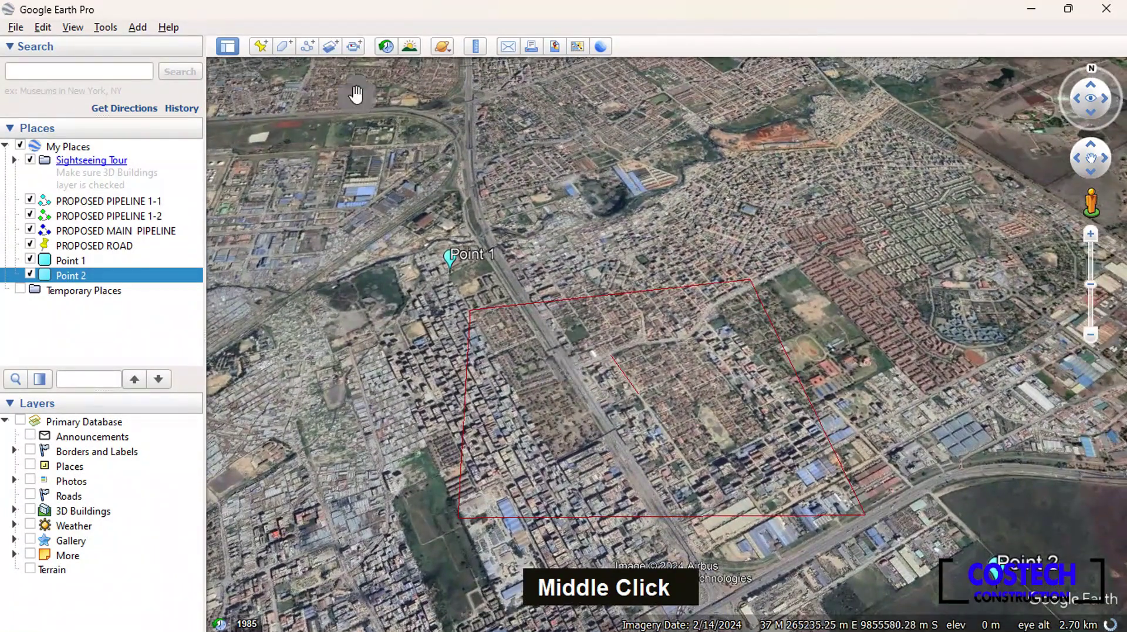
{"action": "left_click", "coordinate": [76, 27]}
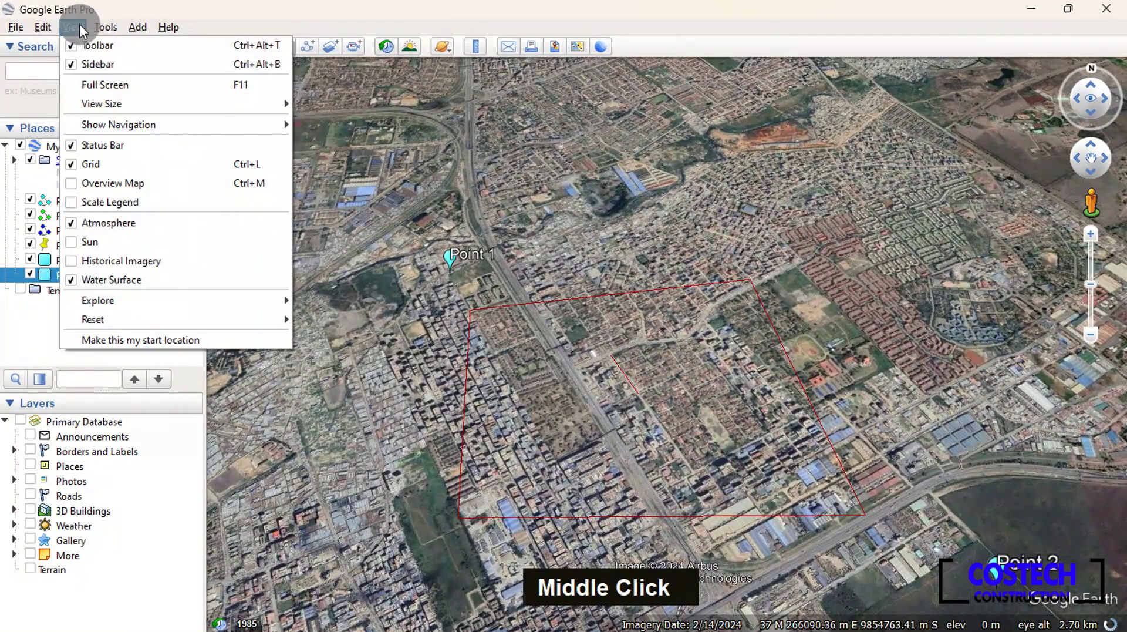
{"action": "mouse_move", "coordinate": [184, 320]}
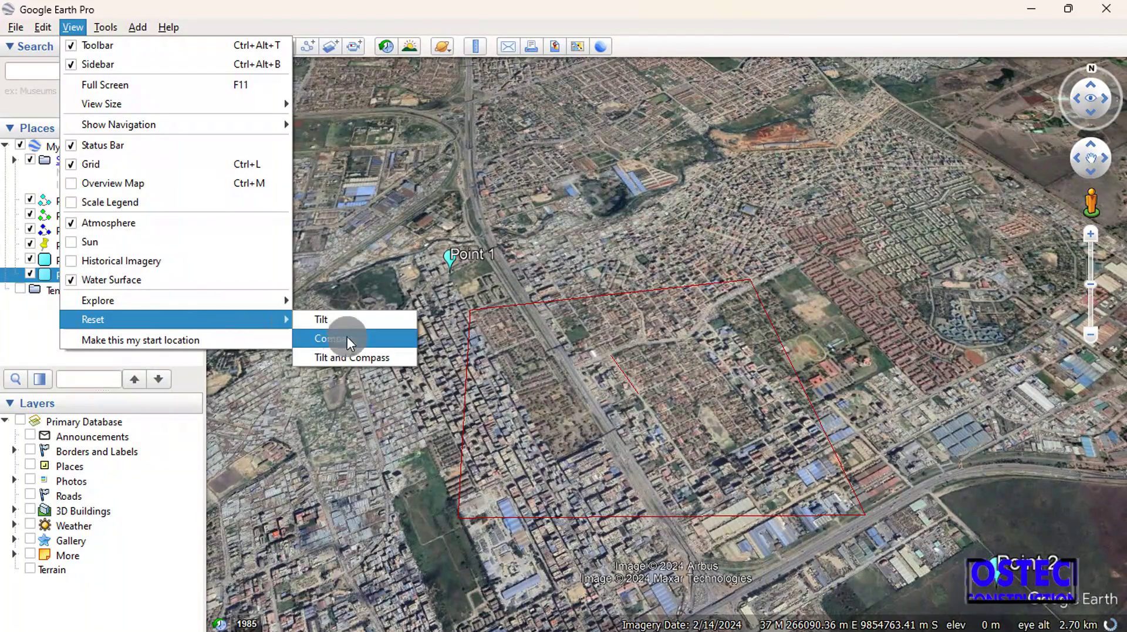
{"action": "left_click", "coordinate": [375, 356]}
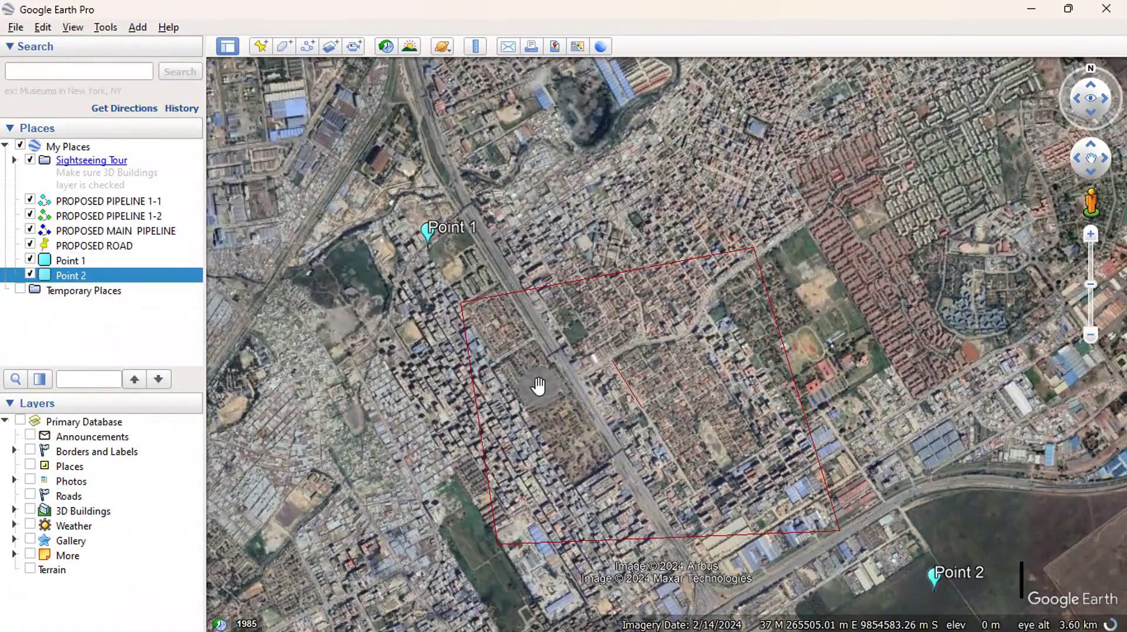
{"action": "left_click_drag", "start_coordinate": [570, 406], "coordinate": [545, 370]}
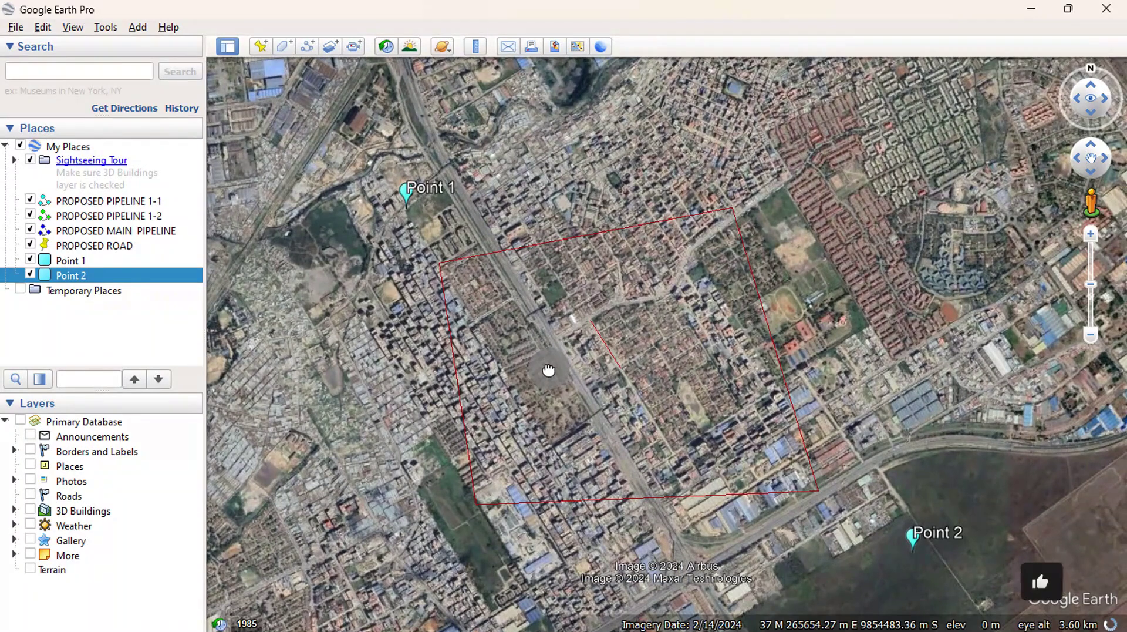
{"action": "left_click", "coordinate": [72, 28]}
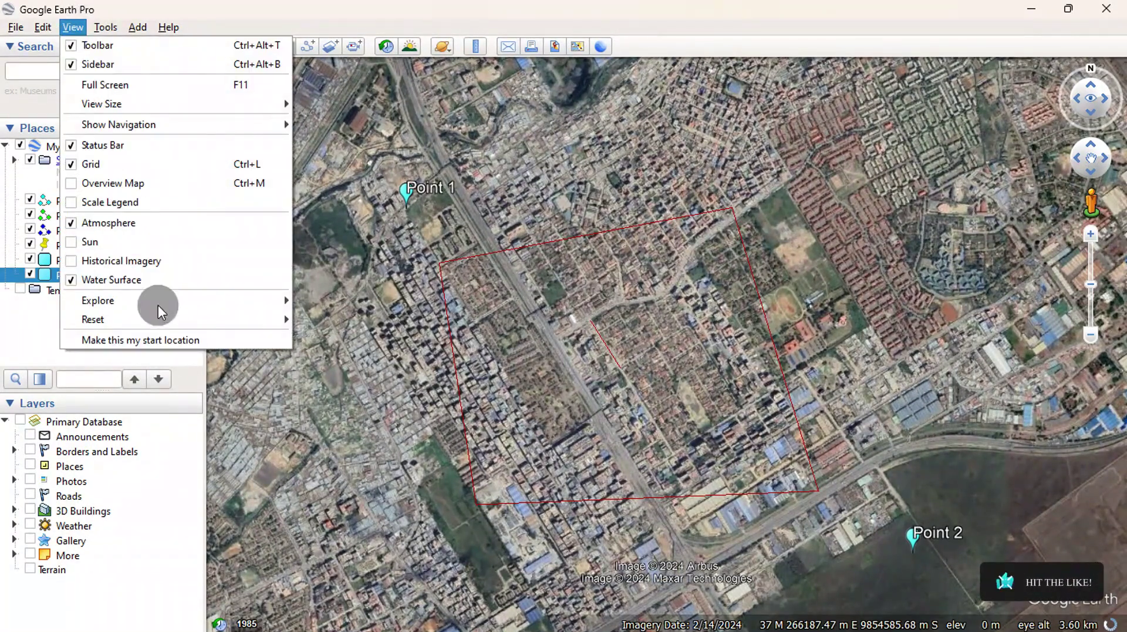
{"action": "mouse_move", "coordinate": [219, 320]}
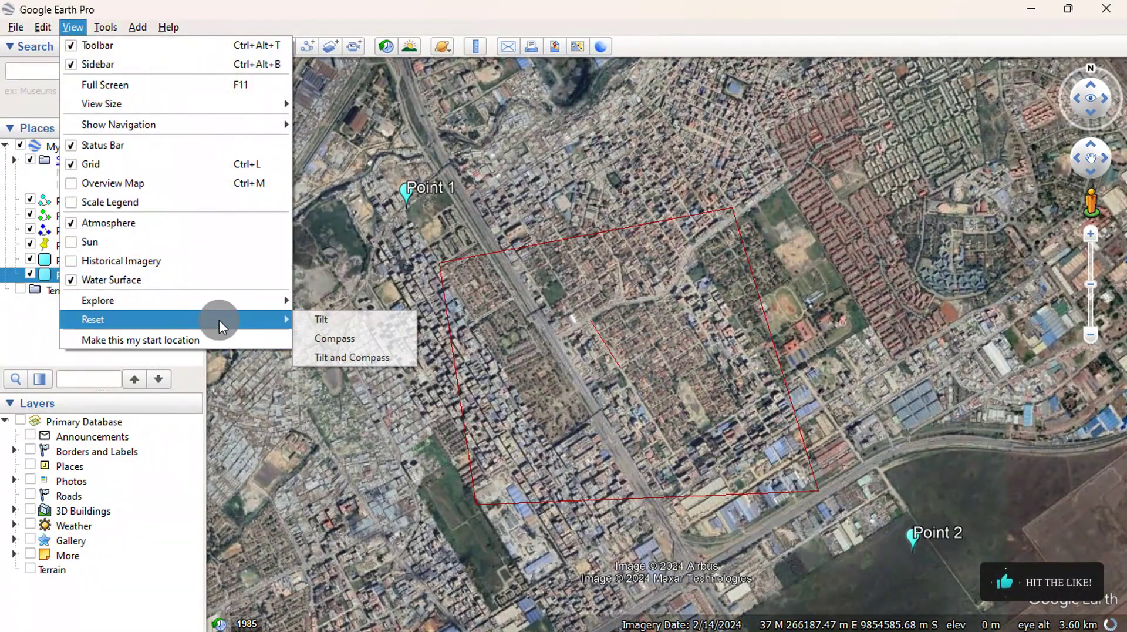
{"action": "left_click", "coordinate": [360, 356]}
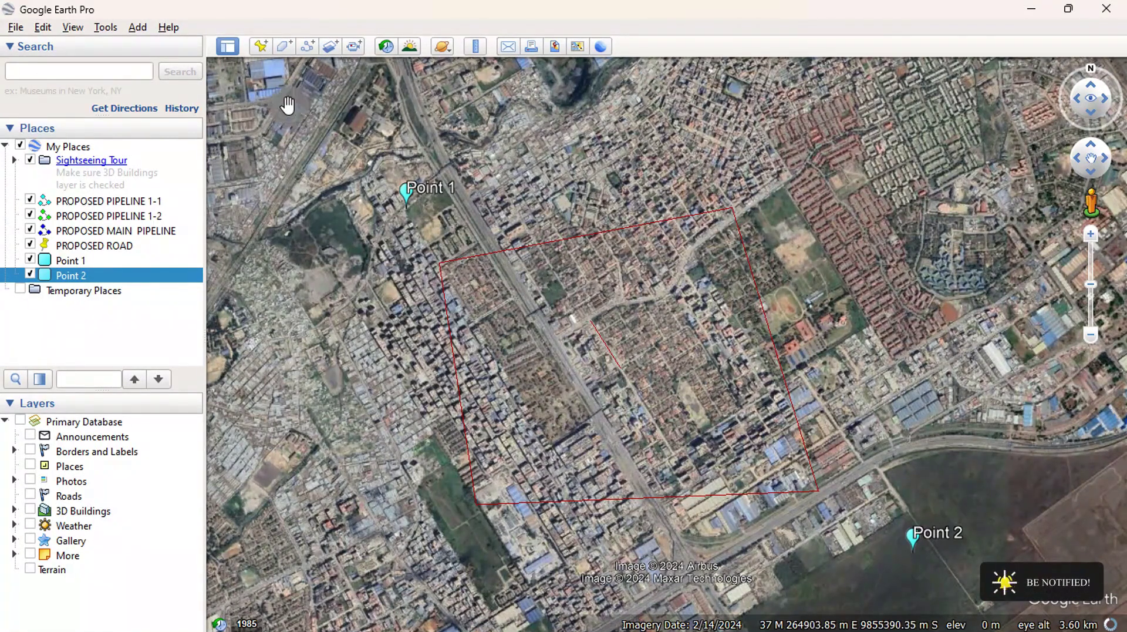
Step: Hide the sidebar and reset both the tilt and compass of the map view containing Point 1 and Point 2
{"action": "left_click", "coordinate": [226, 46]}
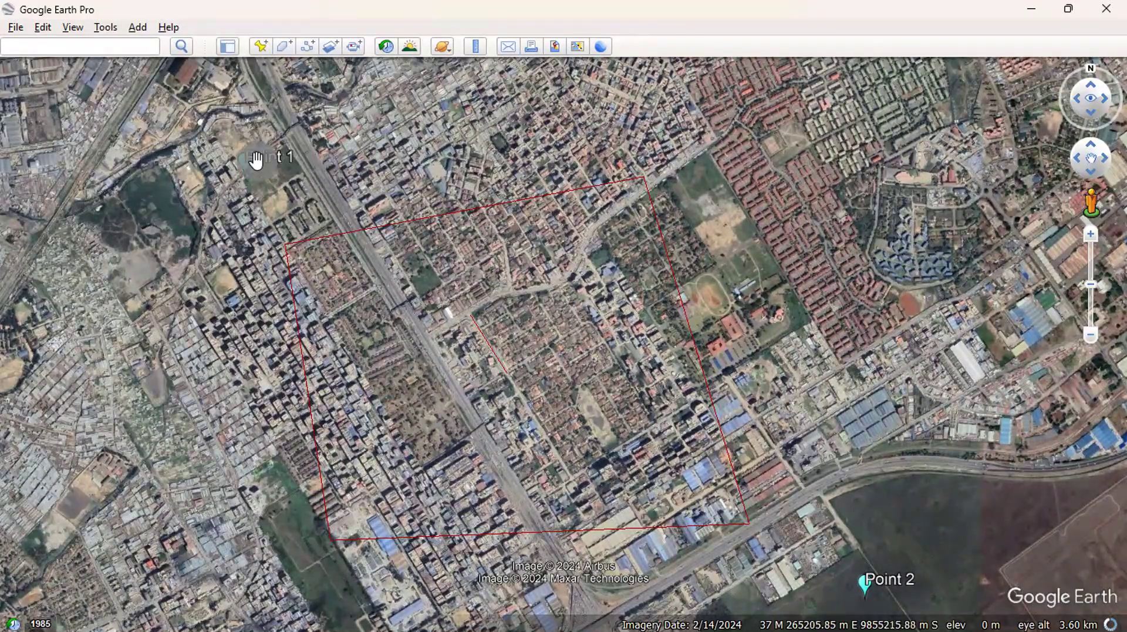
{"action": "left_click", "coordinate": [73, 27]}
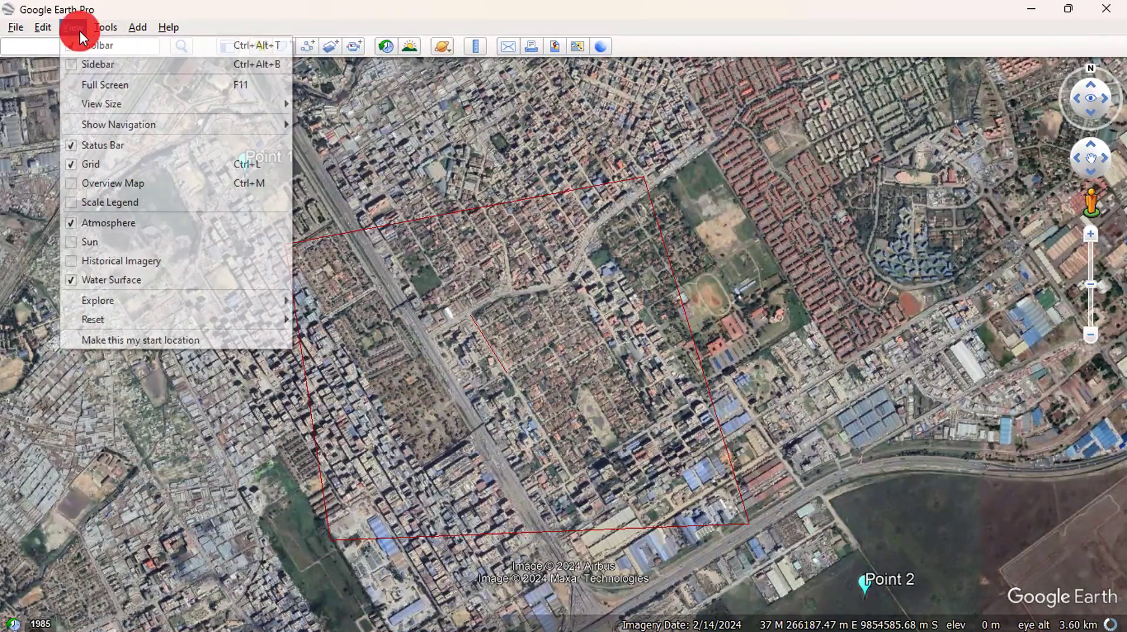
{"action": "mouse_move", "coordinate": [203, 321]}
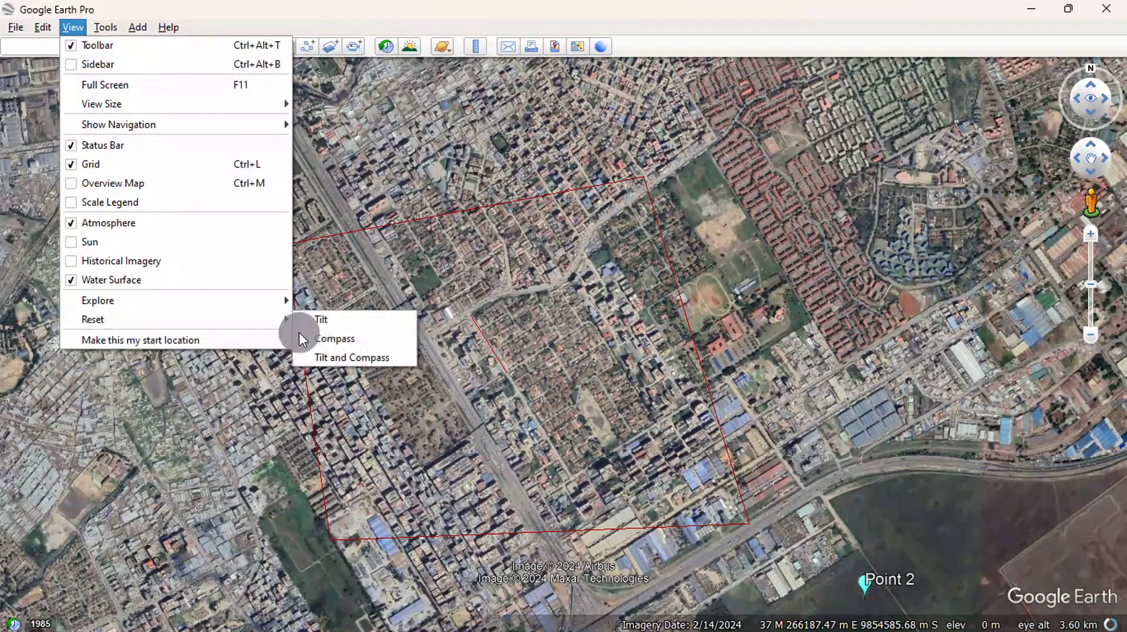
{"action": "left_click", "coordinate": [335, 355]}
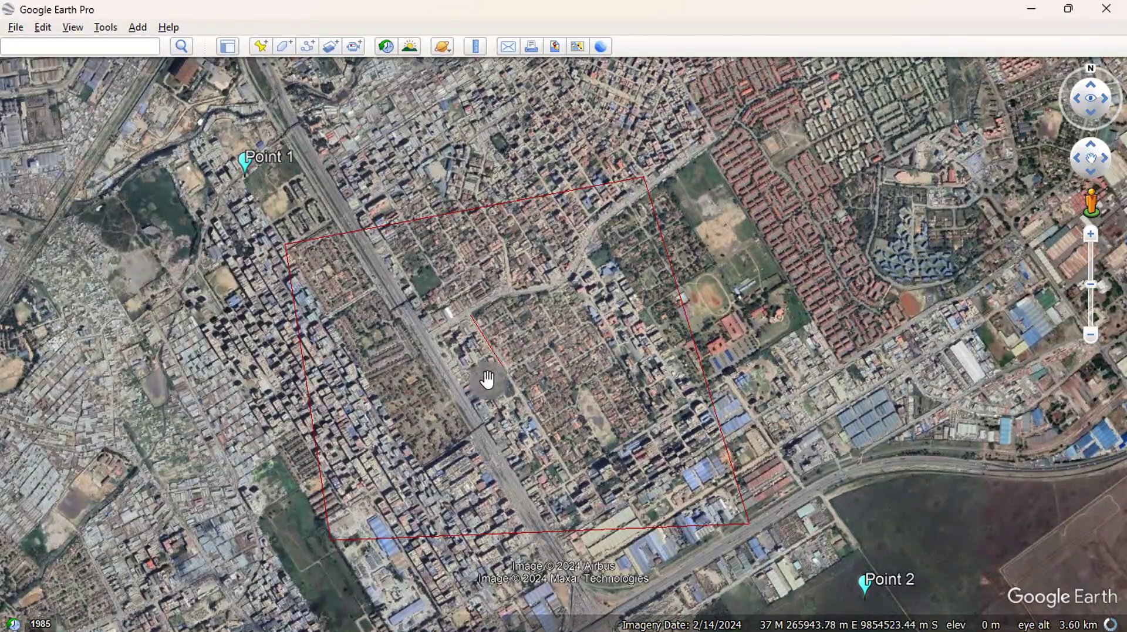
Step: Start saving the view as an image and turn off the title and description, legend, scale and compass elements
{"action": "left_click", "coordinate": [25, 28]}
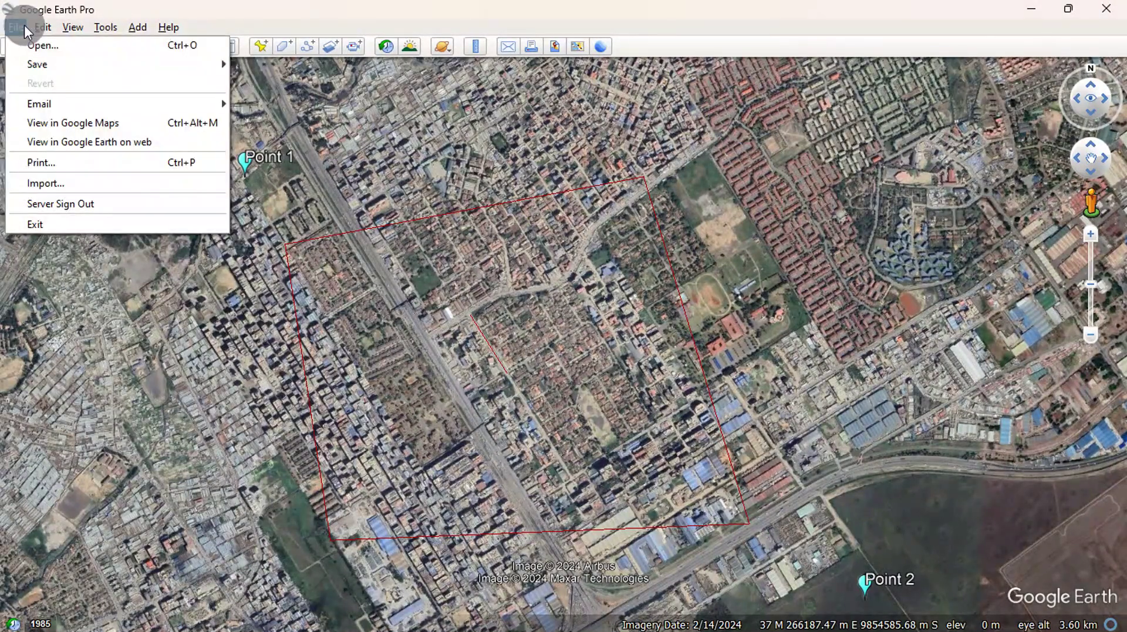
{"action": "mouse_move", "coordinate": [156, 70]}
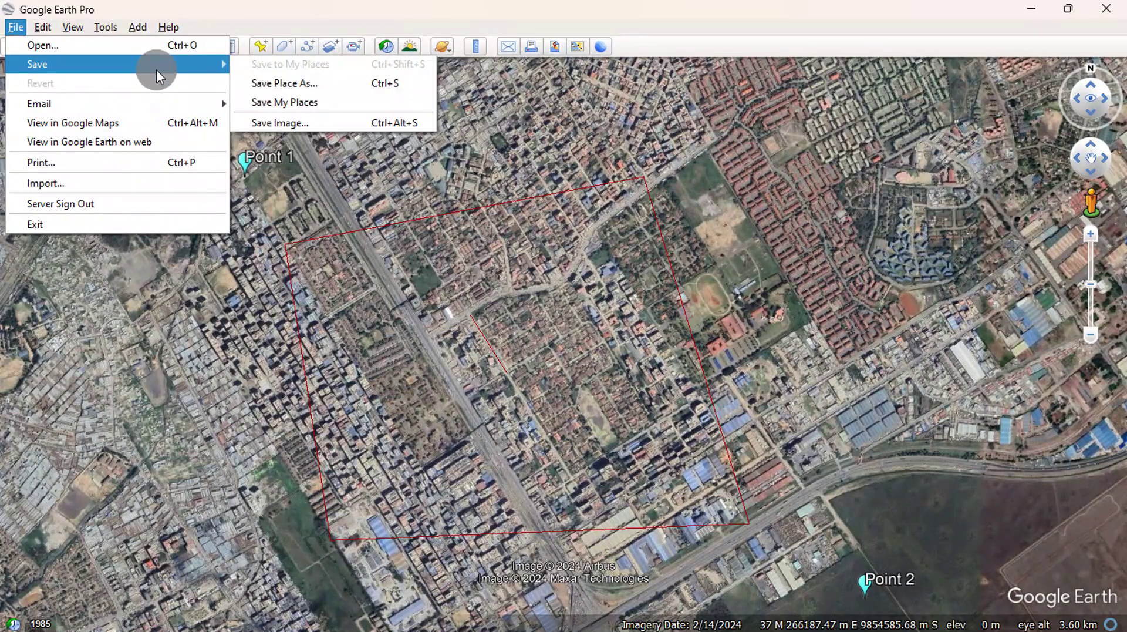
{"action": "left_click", "coordinate": [306, 121]}
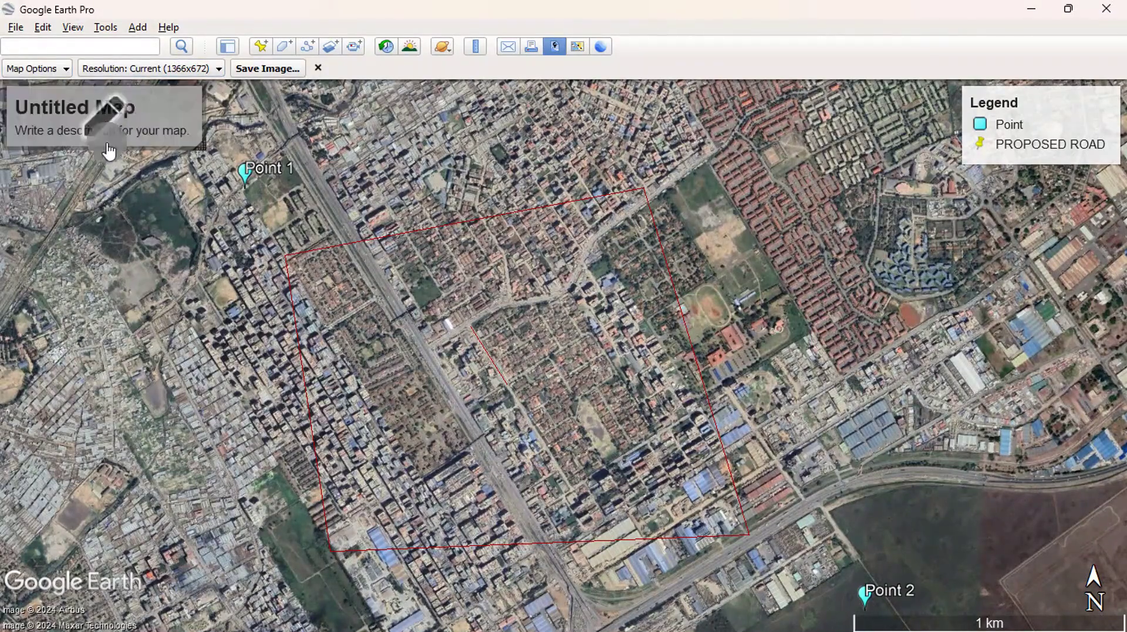
{"action": "left_click", "coordinate": [66, 69]}
{"action": "left_click", "coordinate": [65, 114]}
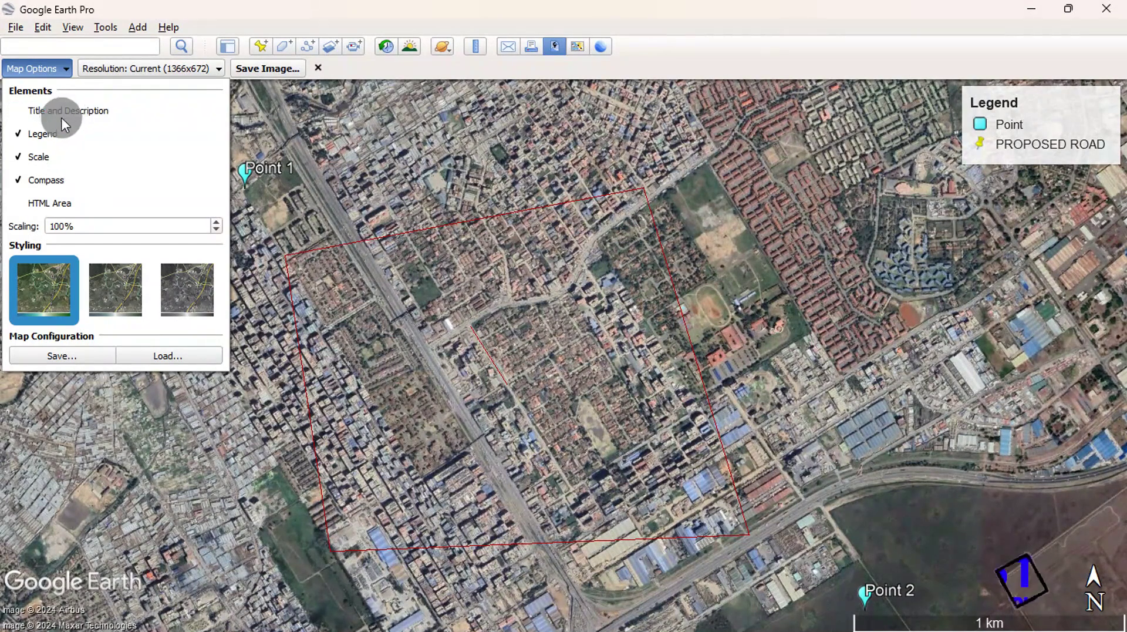
{"action": "left_click", "coordinate": [55, 134]}
{"action": "left_click", "coordinate": [47, 157]}
{"action": "left_click", "coordinate": [47, 180]}
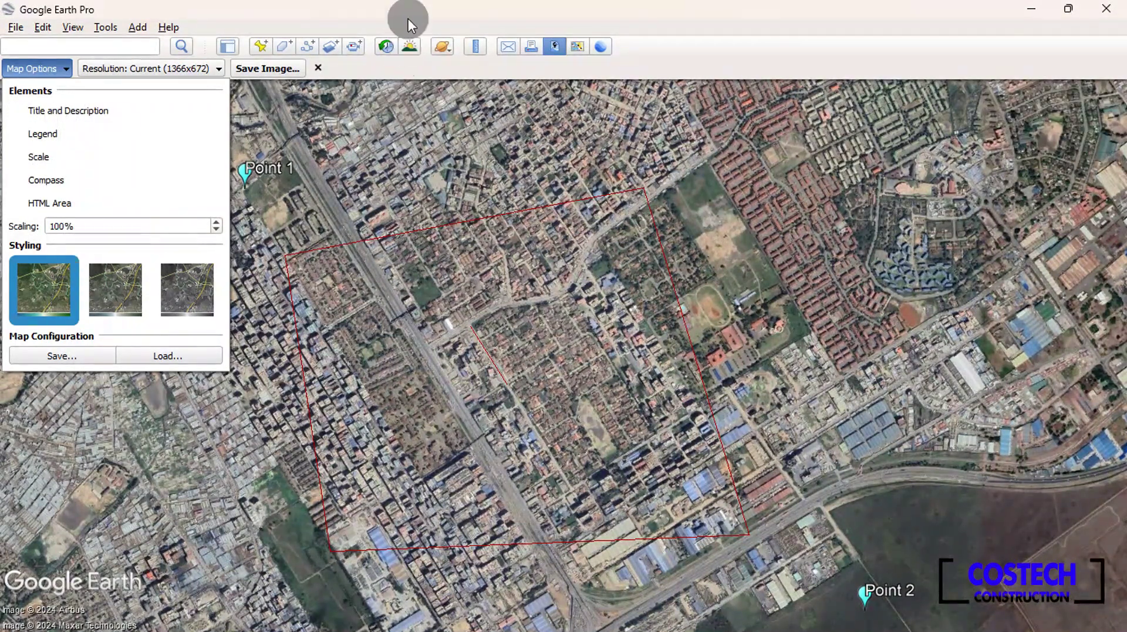
{"action": "left_click", "coordinate": [399, 3]}
Step: Set the image resolution to Maximum (8192x4030) and save it as a JPEG named PROJECT AREA Img
{"action": "left_click", "coordinate": [177, 71]}
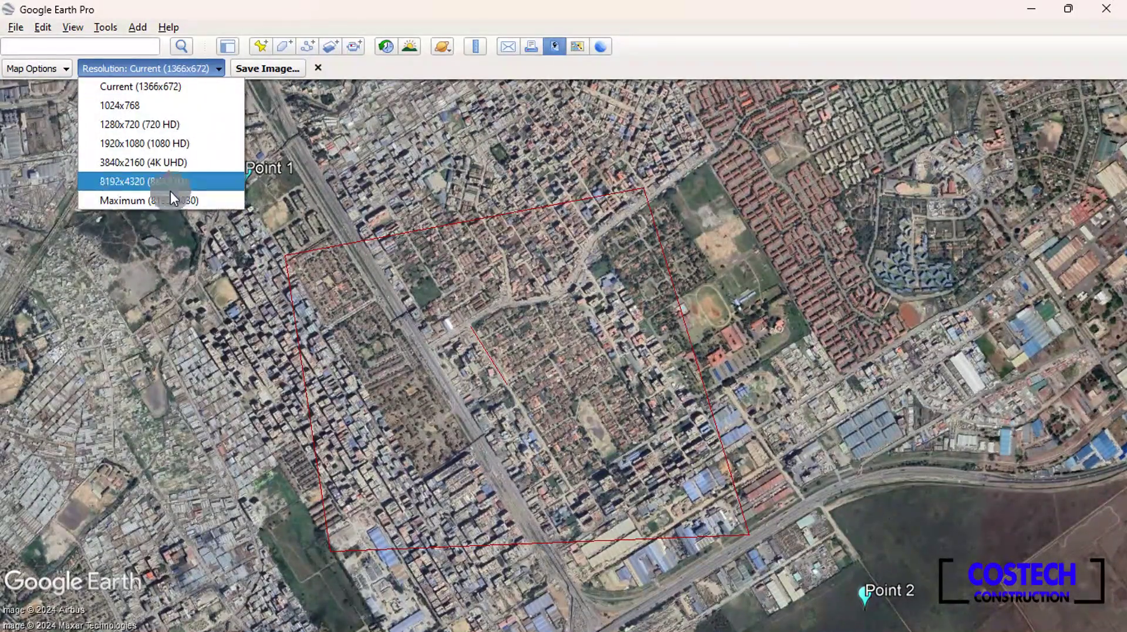
{"action": "left_click", "coordinate": [184, 197]}
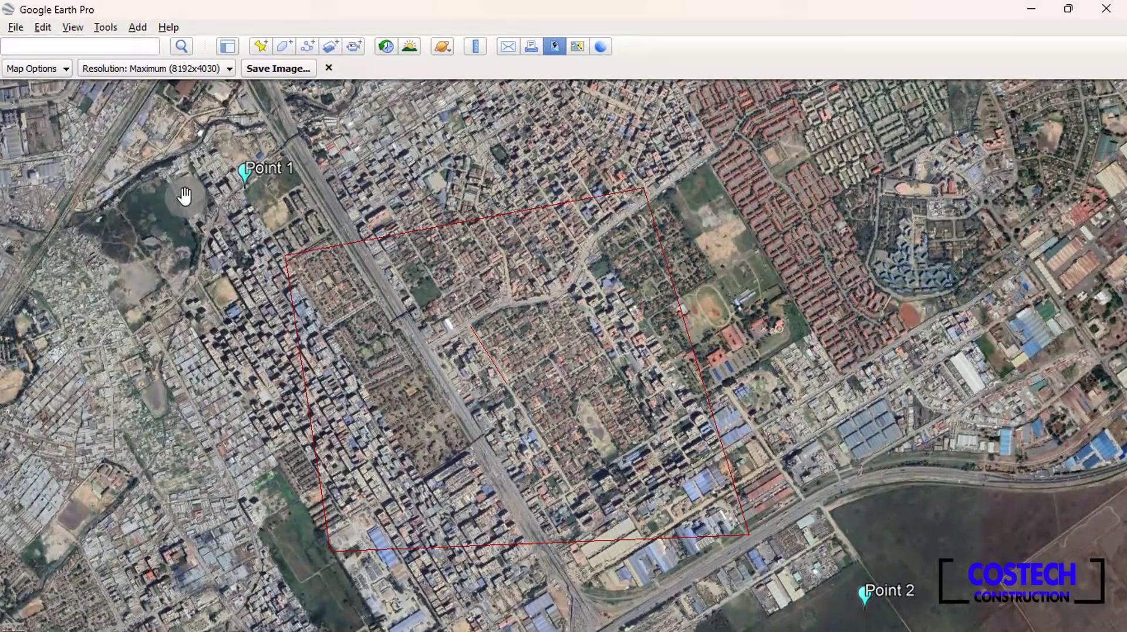
{"action": "left_click", "coordinate": [267, 67]}
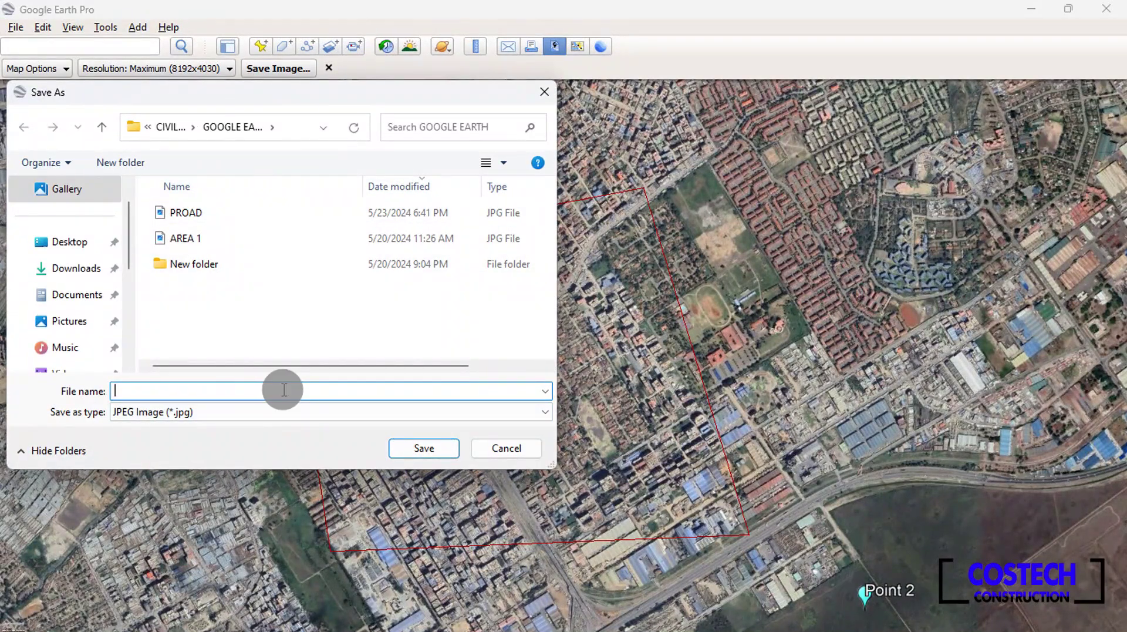
{"action": "type", "text": "PROJECT"}
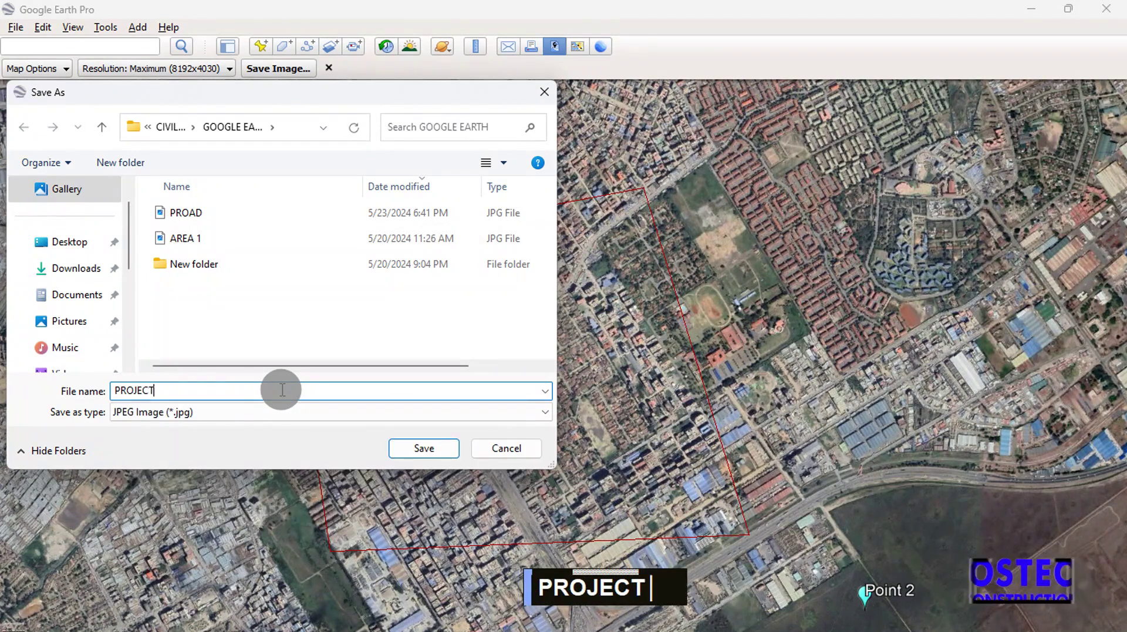
{"action": "type", "text": " AREA Img"}
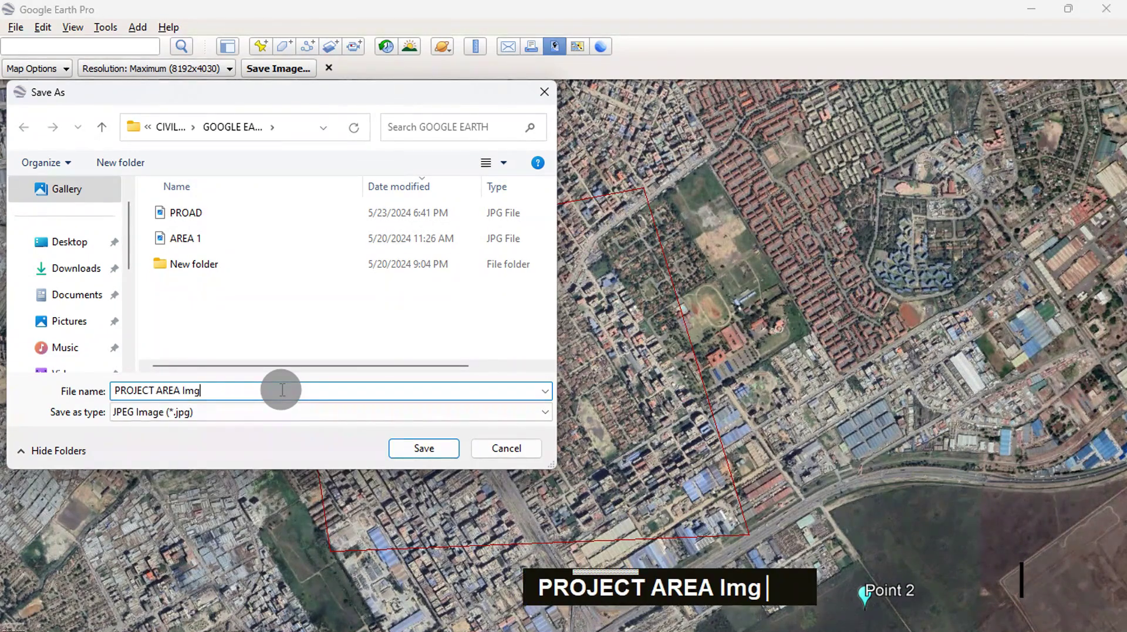
{"action": "left_click", "coordinate": [401, 443]}
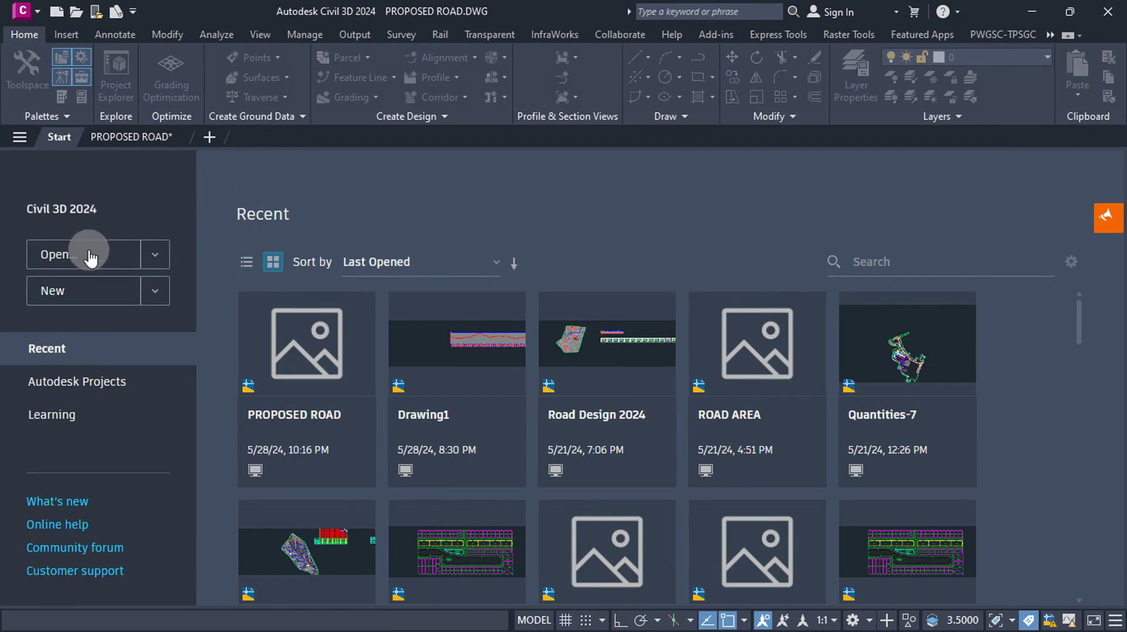
Step: In Civil 3D, create a new drawing and open its Drawing Settings for units and zone
{"action": "left_click", "coordinate": [95, 301]}
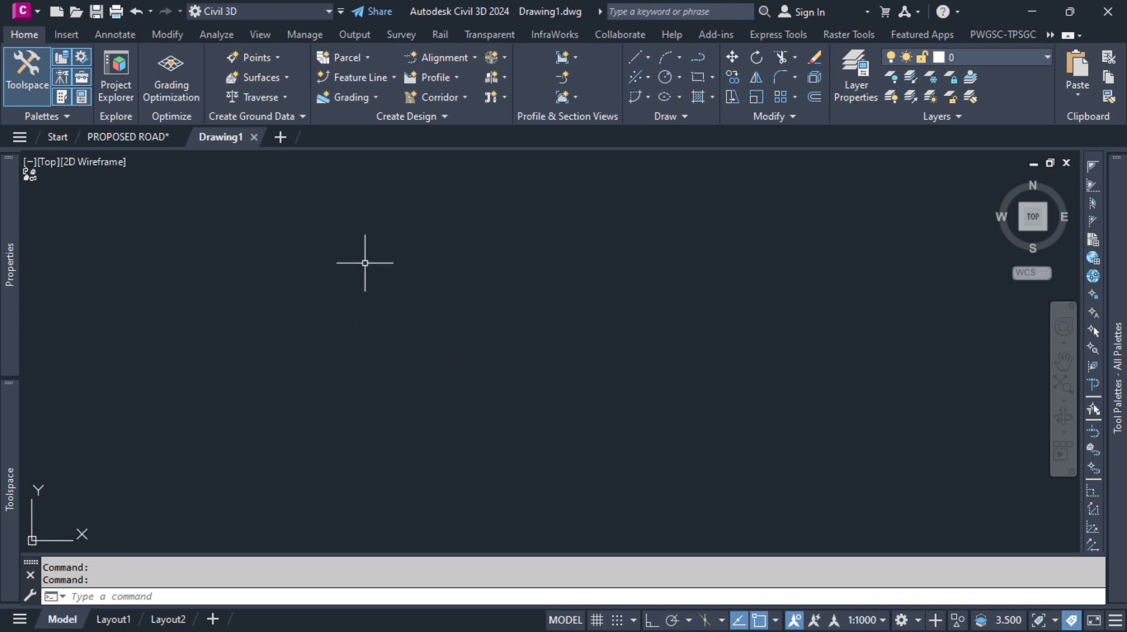
{"action": "left_click", "coordinate": [32, 13]}
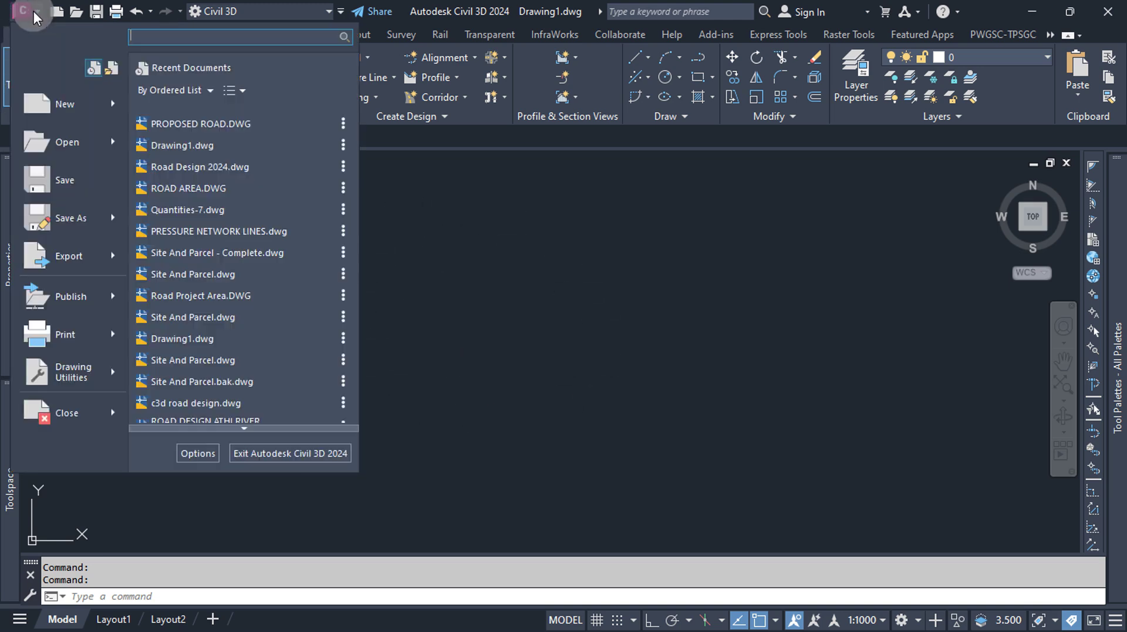
{"action": "left_click", "coordinate": [79, 368]}
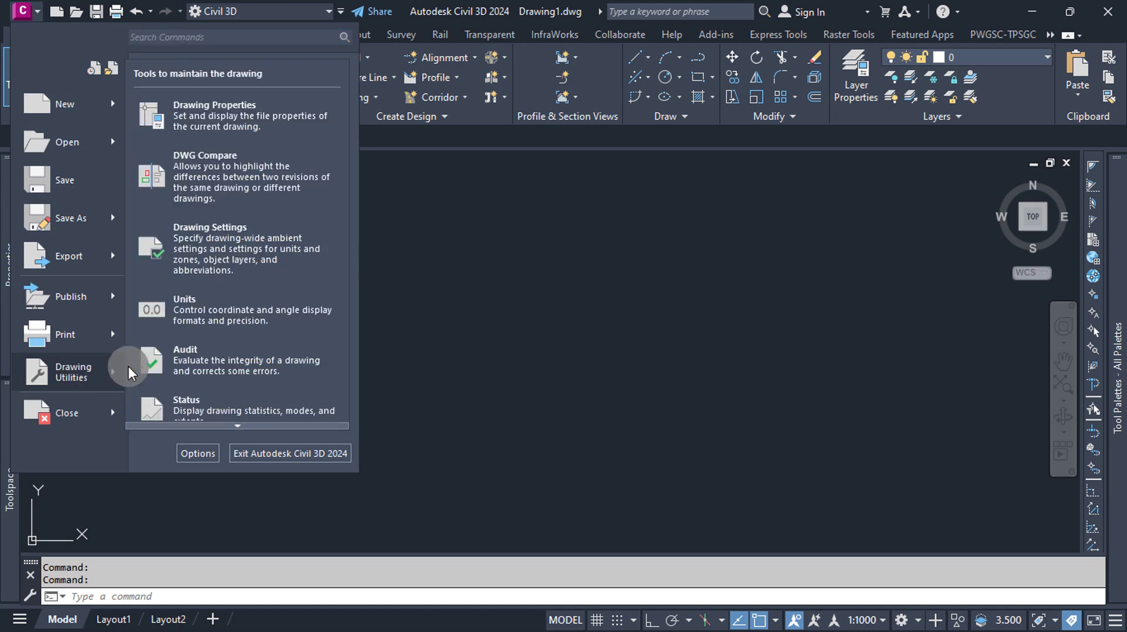
{"action": "left_click", "coordinate": [244, 256]}
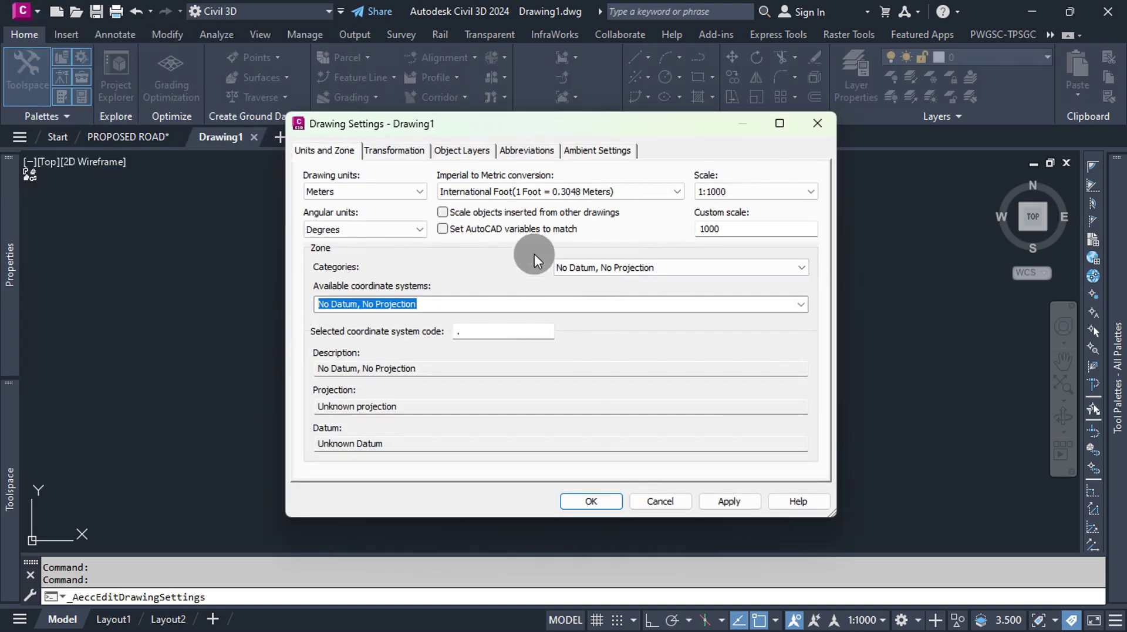
Step: Assign the UTM, WGS84 Datum category and the Zone 37 South, Meter coordinate system (UTM84-37S) to the drawing and apply it
{"action": "left_click", "coordinate": [799, 269]}
{"action": "left_click_drag", "start_coordinate": [803, 290], "coordinate": [822, 568]}
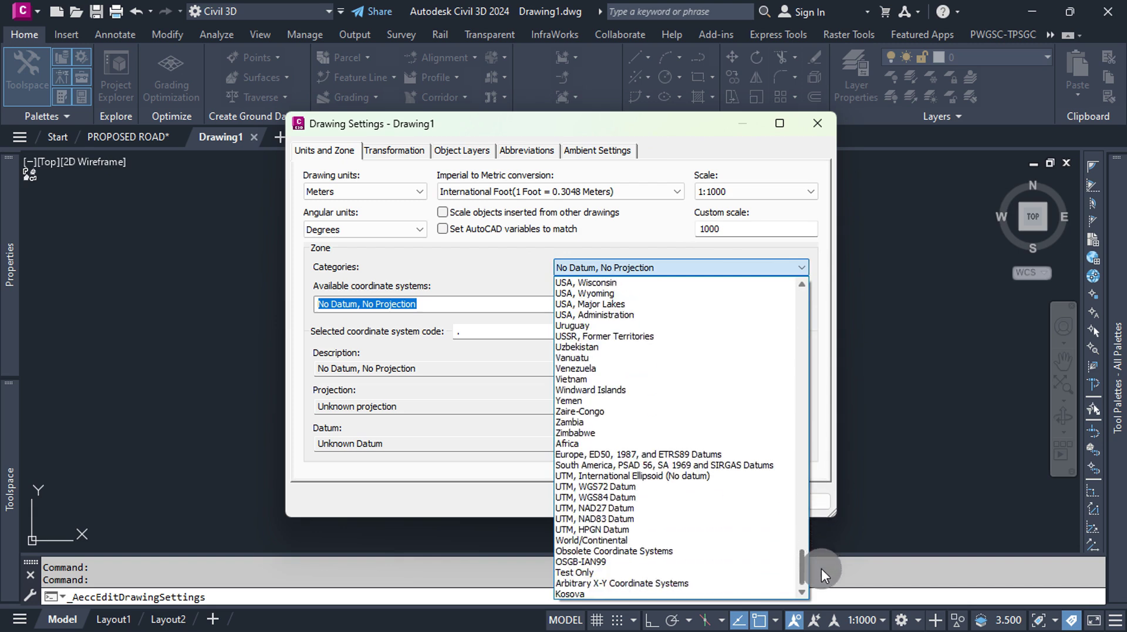
{"action": "left_click", "coordinate": [644, 497]}
{"action": "left_click", "coordinate": [802, 303]}
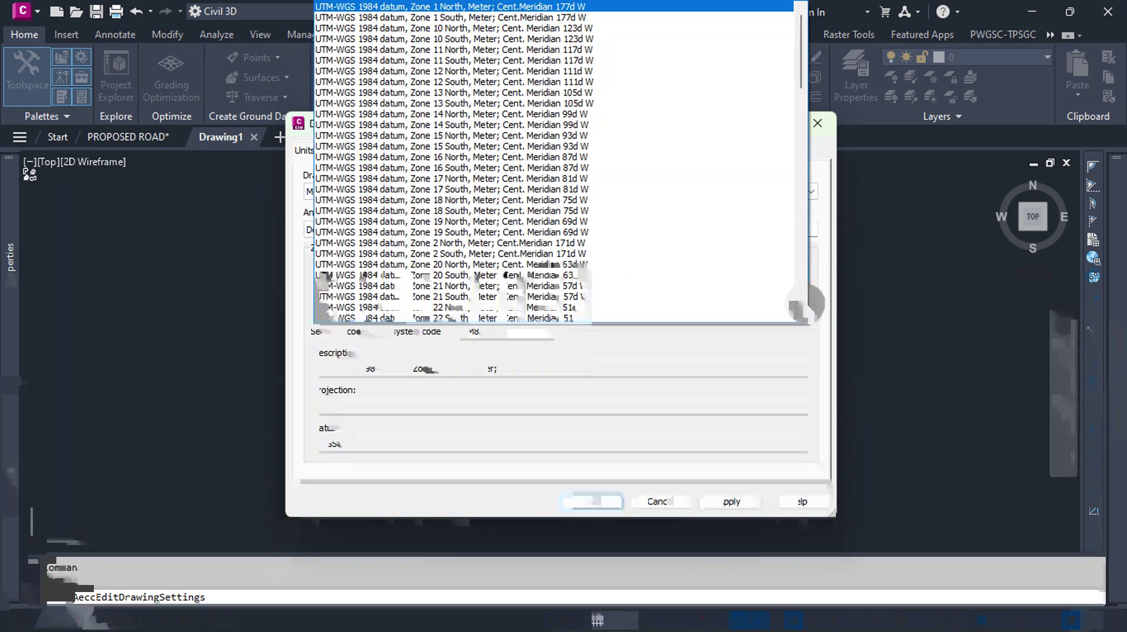
{"action": "left_click_drag", "start_coordinate": [803, 61], "coordinate": [805, 154]}
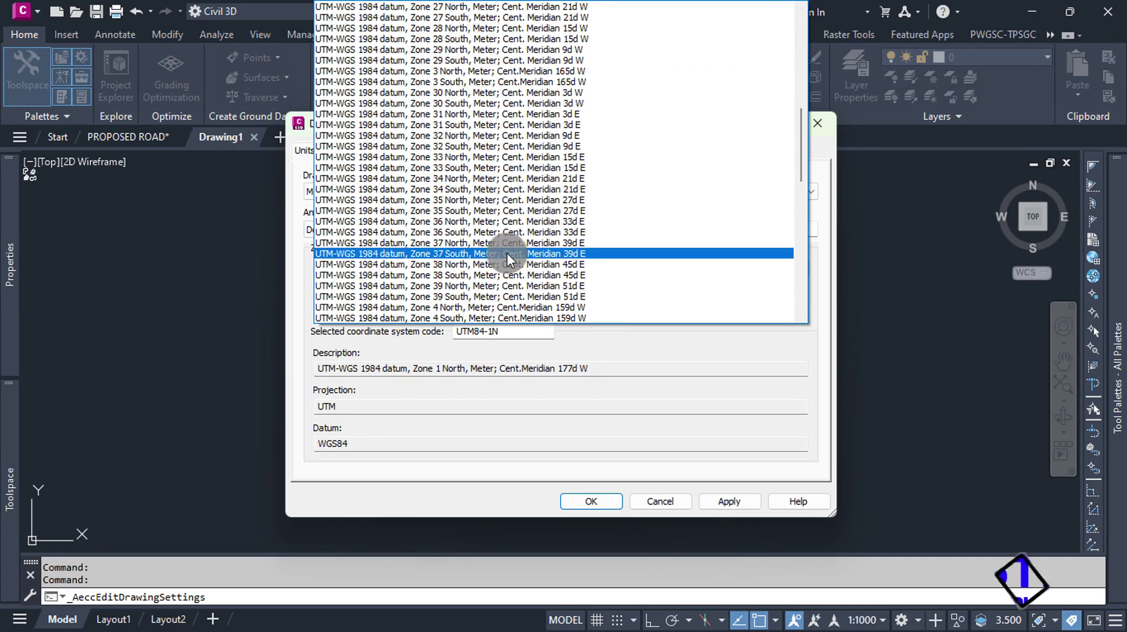
{"action": "left_click", "coordinate": [490, 252]}
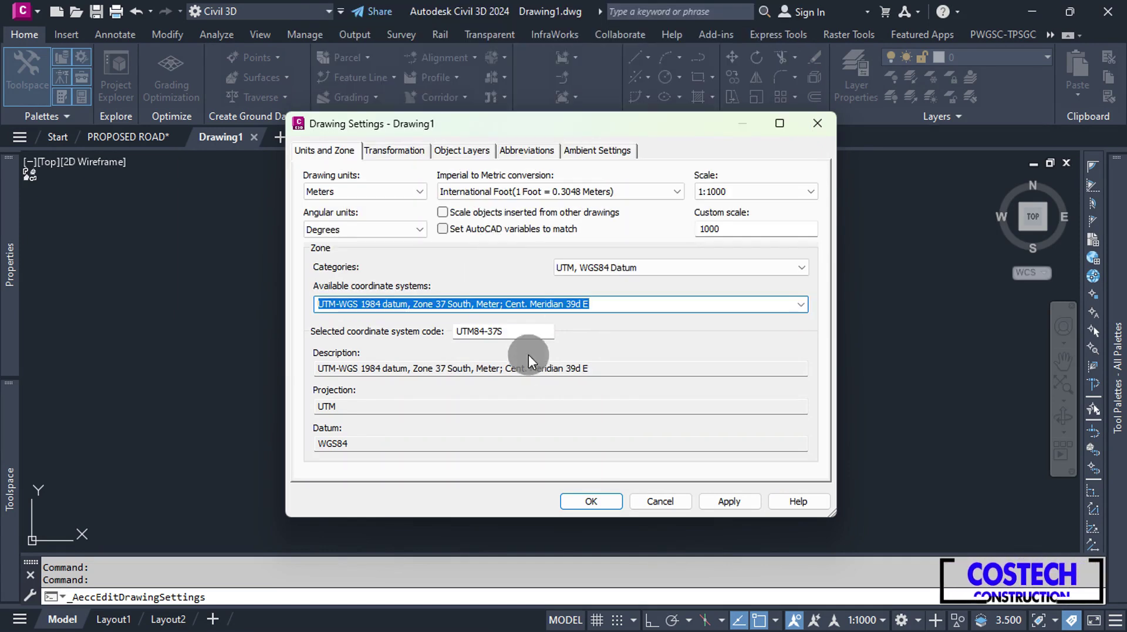
{"action": "left_click", "coordinate": [732, 500]}
{"action": "left_click", "coordinate": [583, 501]}
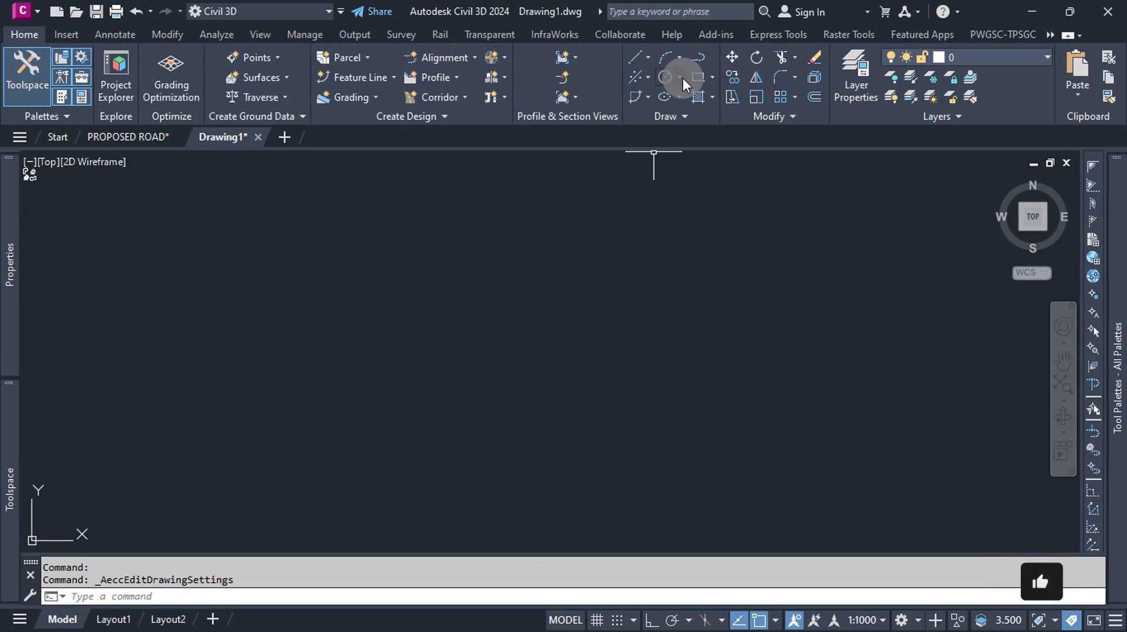
Step: Draw a Center, Radius circle with a radius of about 1267 m in the empty drawing and show its properties
{"action": "left_click", "coordinate": [681, 78]}
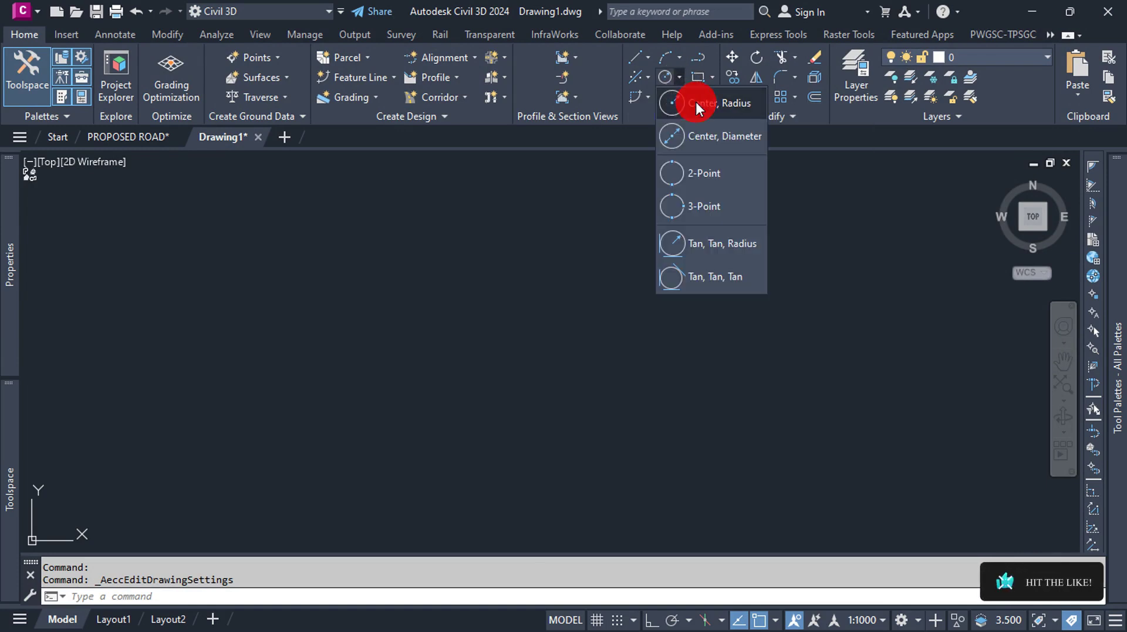
{"action": "left_click", "coordinate": [696, 103]}
{"action": "left_click", "coordinate": [451, 266]}
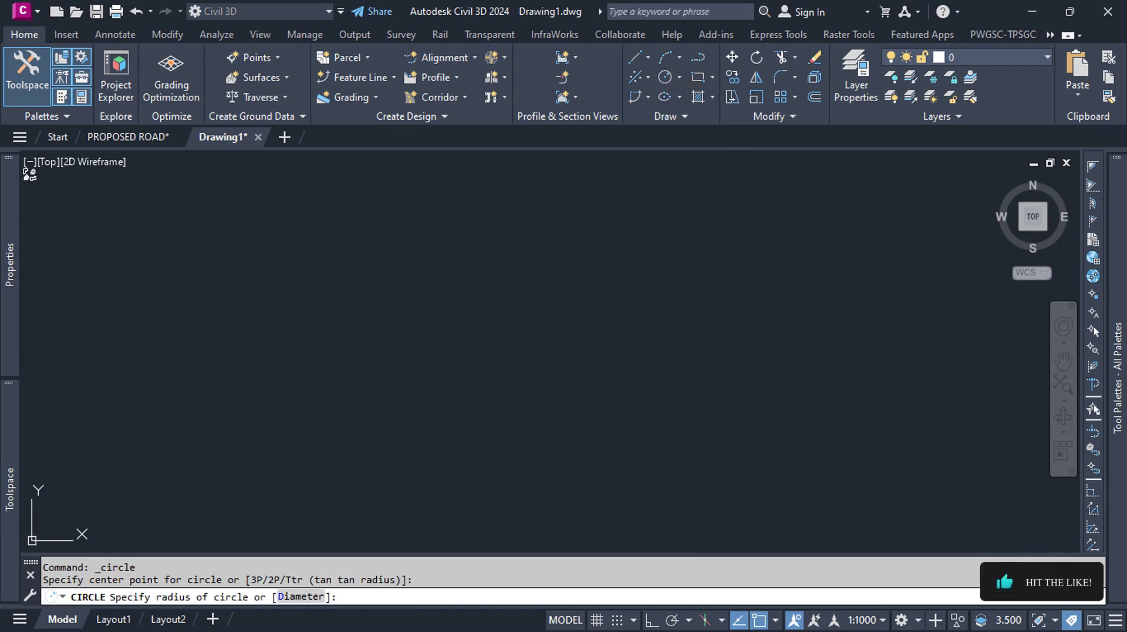
{"action": "left_click", "coordinate": [458, 267]}
{"action": "scroll", "coordinate": [456, 269], "scroll_direction": "up", "scroll_amount": 8}
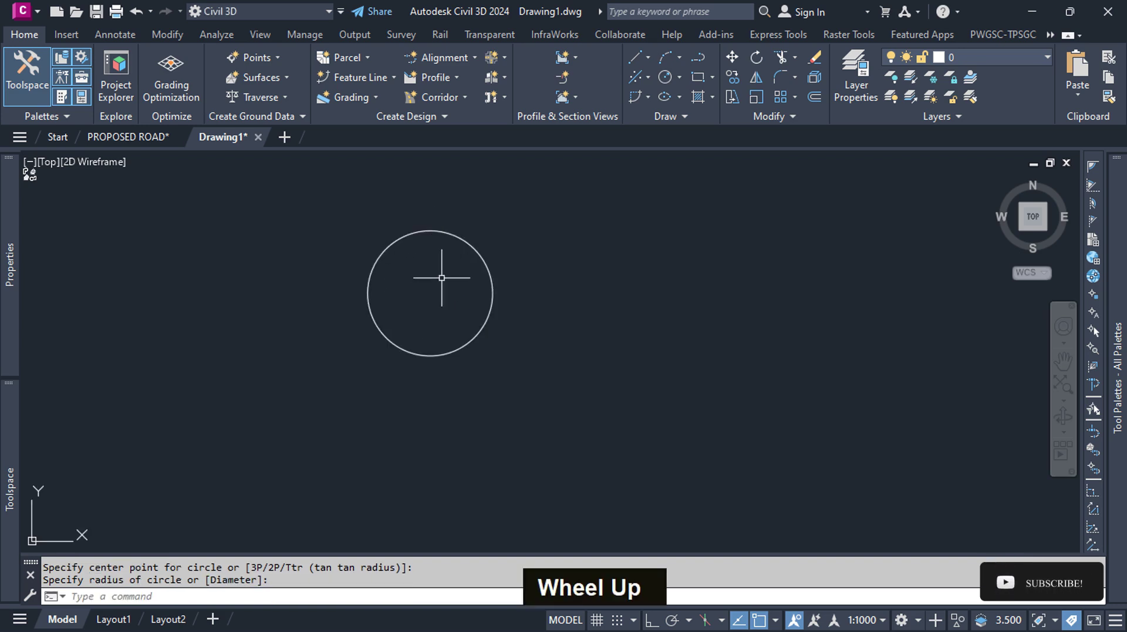
{"action": "left_click", "coordinate": [467, 237]}
{"action": "left_click", "coordinate": [10, 264]}
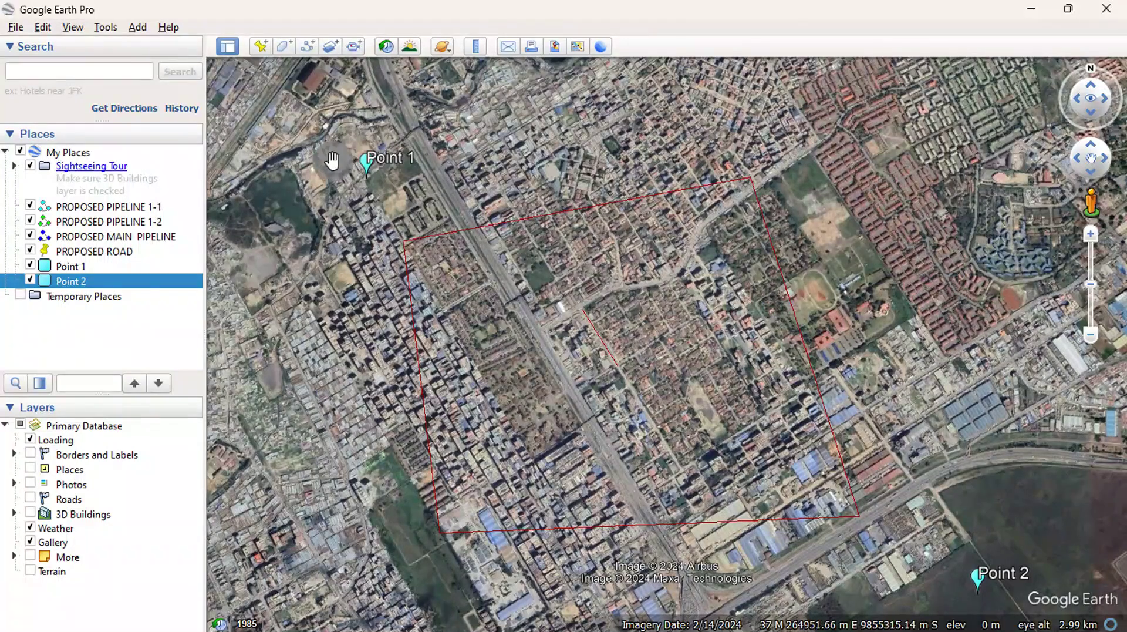
Step: In Google Earth Pro, open the properties of the Point 1 placemark and copy its easting value, 265010.00
{"action": "left_click", "coordinate": [69, 267]}
{"action": "right_click", "coordinate": [69, 266]}
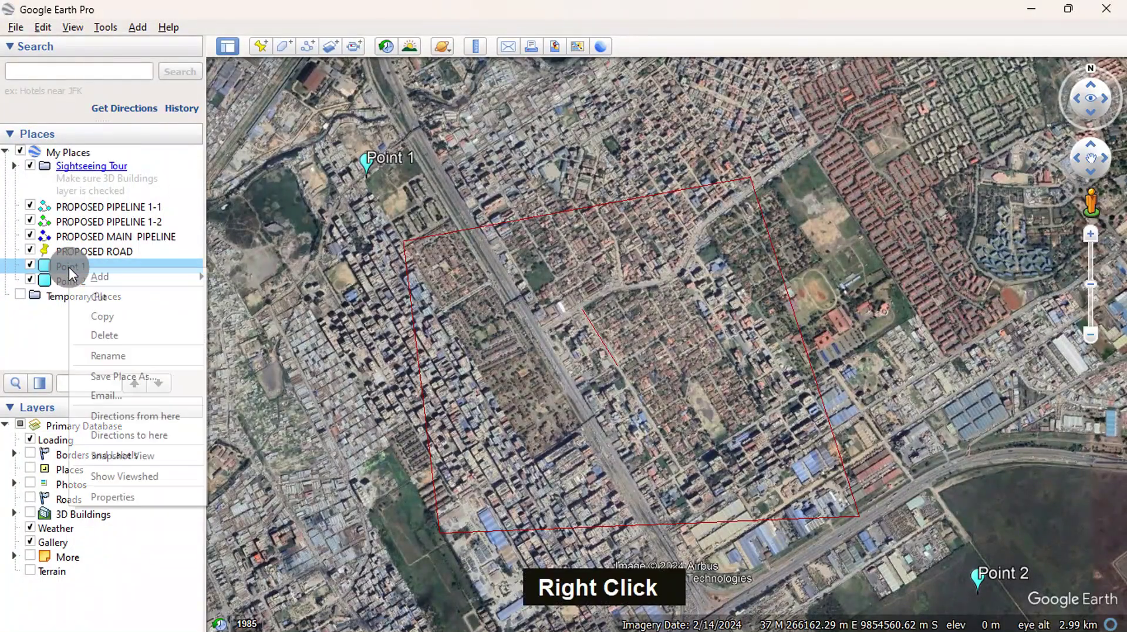
{"action": "left_click", "coordinate": [141, 497]}
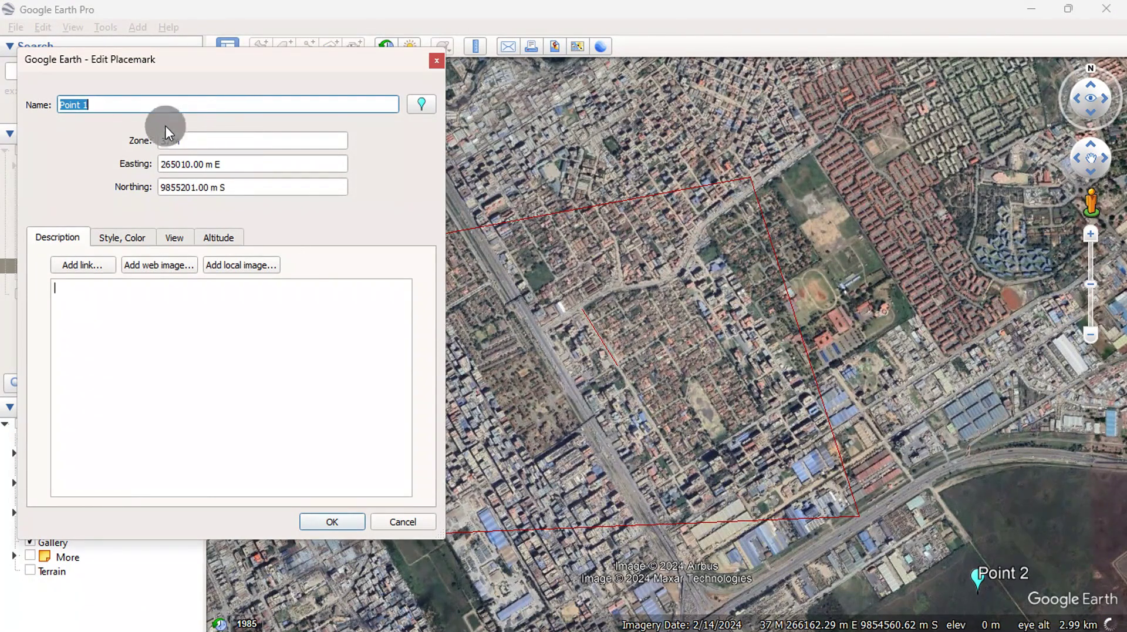
{"action": "left_click_drag", "start_coordinate": [206, 166], "coordinate": [125, 164]}
{"action": "right_click", "coordinate": [175, 168]}
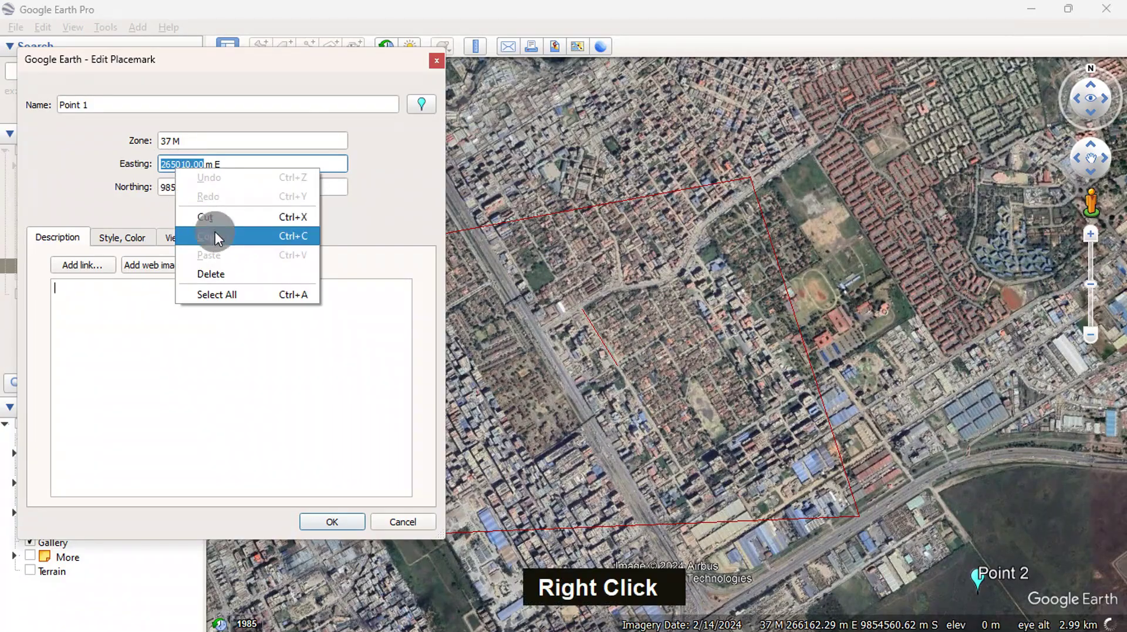
{"action": "left_click", "coordinate": [215, 236]}
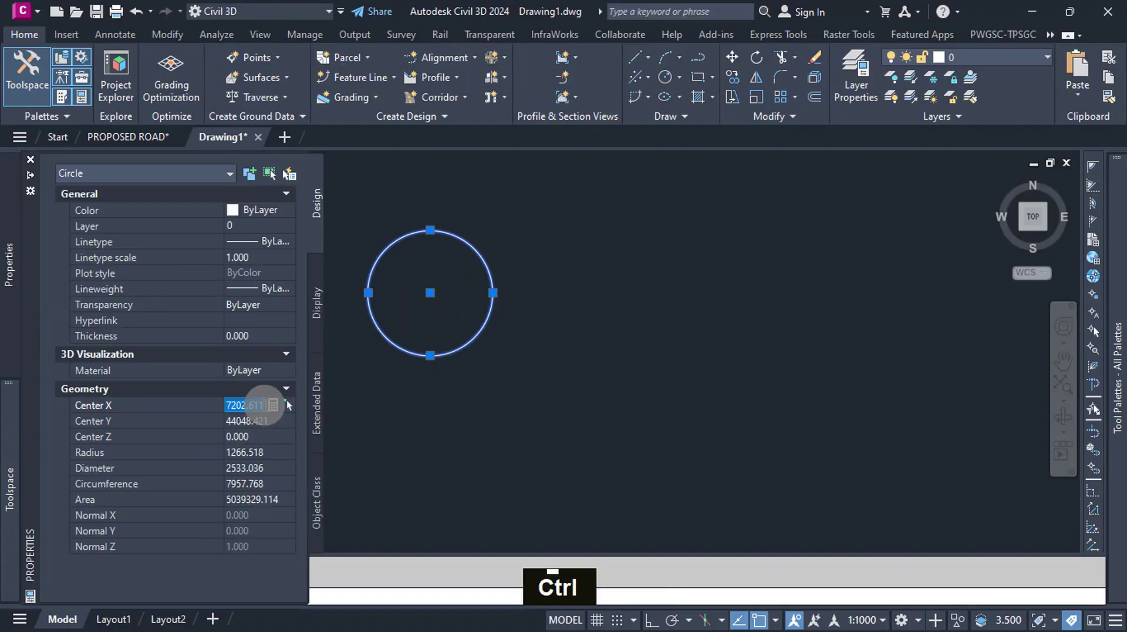
Step: Back in Civil 3D, set the circle's Center X to the copied Point 1 easting, 265010.00
{"action": "key", "text": "ctrl+v"}
{"action": "key", "text": "Return"}
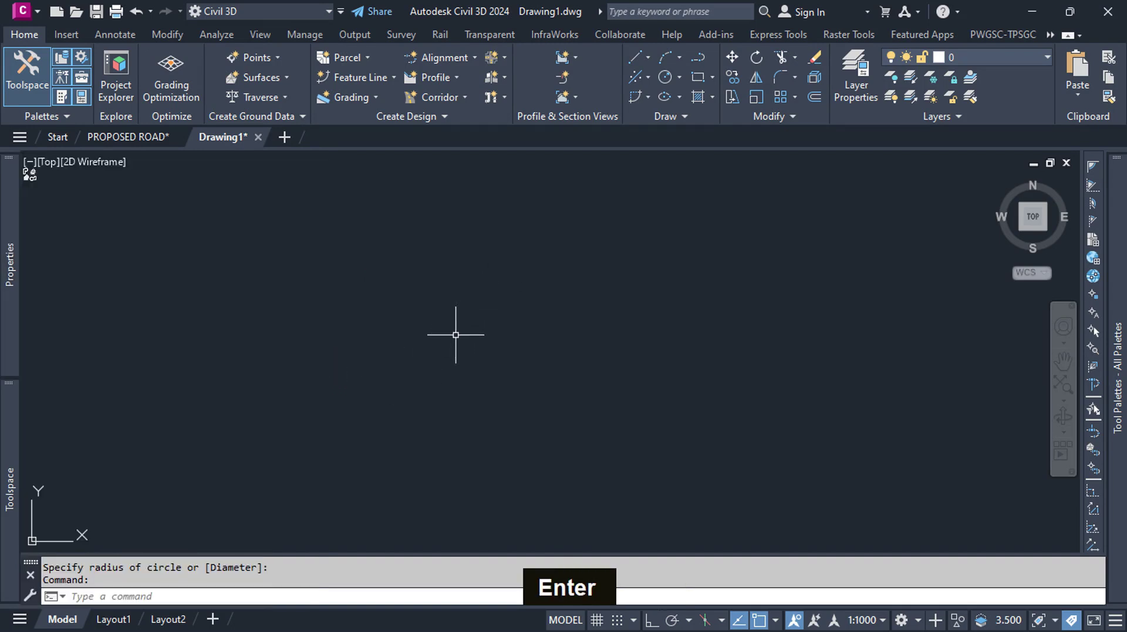
{"action": "type", "text": "z"}
{"action": "key", "text": "Return"}
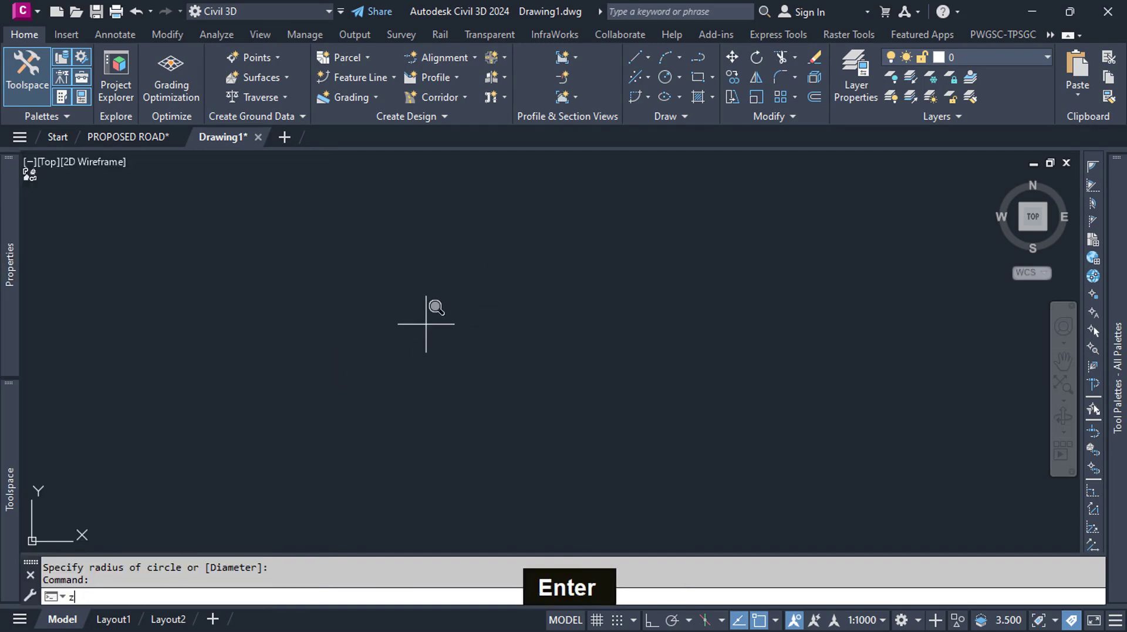
{"action": "type", "text": "e"}
{"action": "key", "text": "Return"}
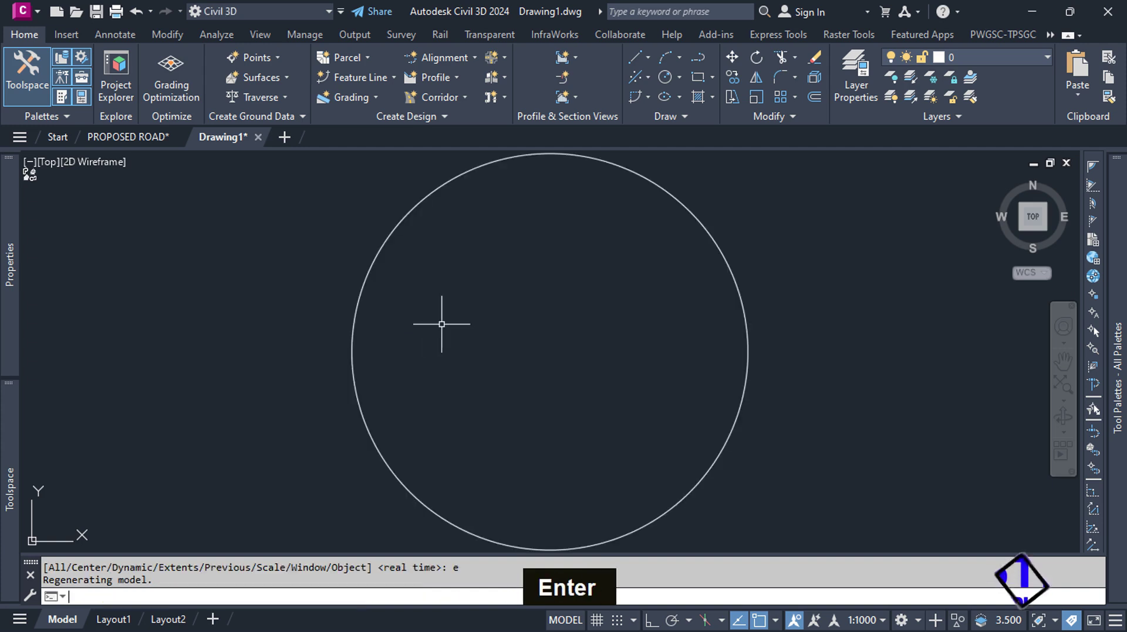
Step: Copy Point 1's northing, 9855201.00, from its Google Earth Pro placemark and set it as the Civil 3D circle's Center Y
{"action": "scroll", "coordinate": [464, 317], "scroll_direction": "down", "scroll_amount": 5}
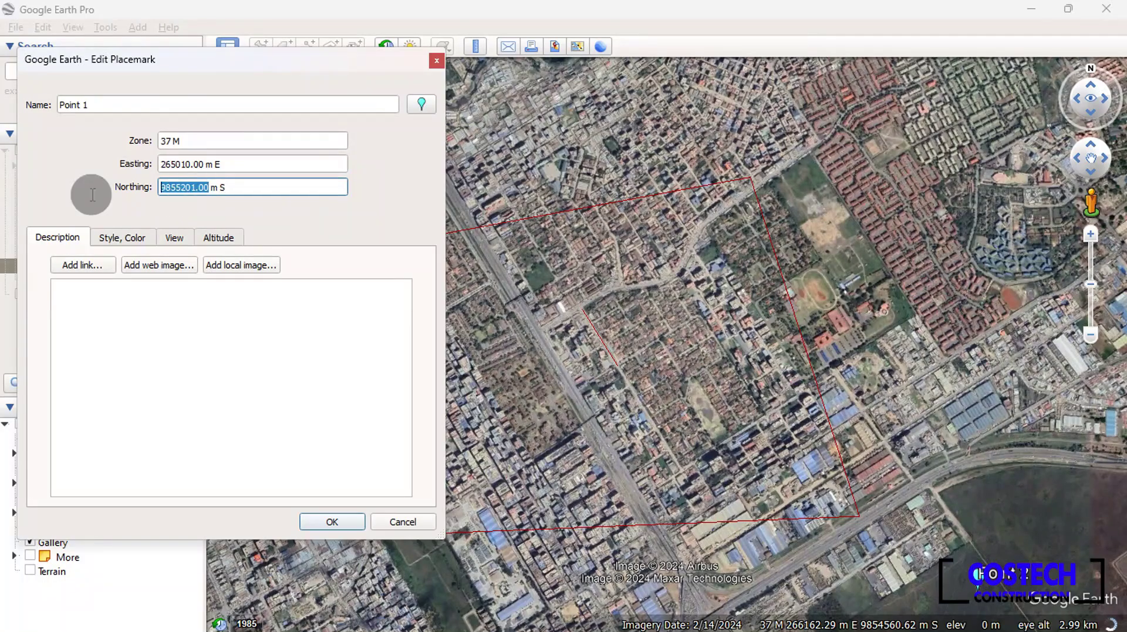
{"action": "right_click", "coordinate": [174, 184]}
{"action": "left_click", "coordinate": [218, 252]}
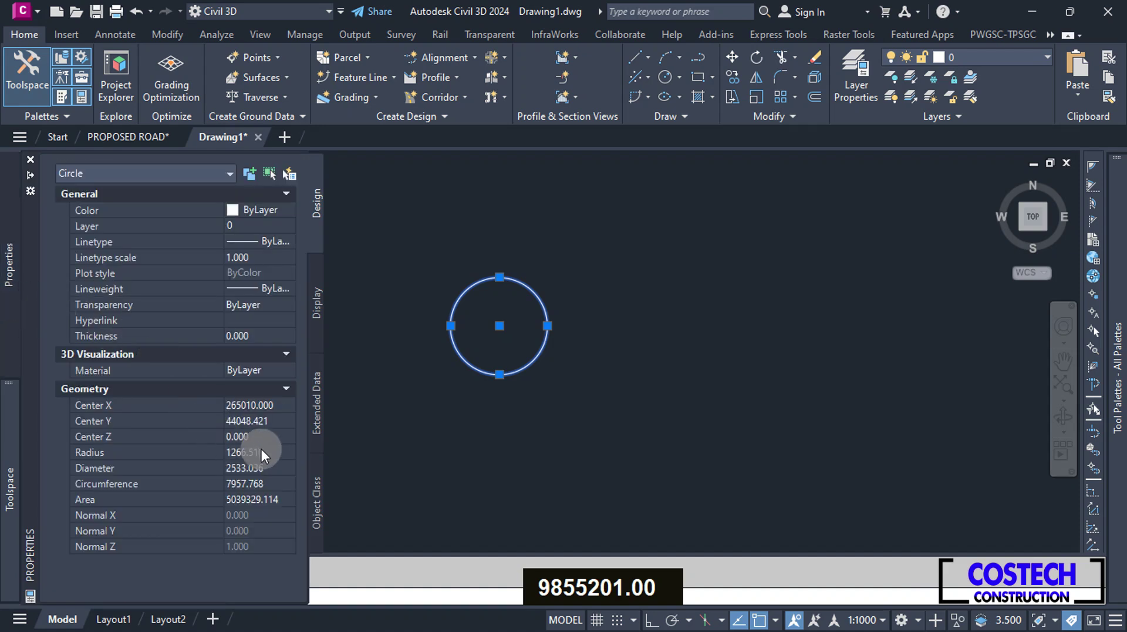
{"action": "left_click", "coordinate": [274, 421]}
{"action": "key", "text": "ctrl+v"}
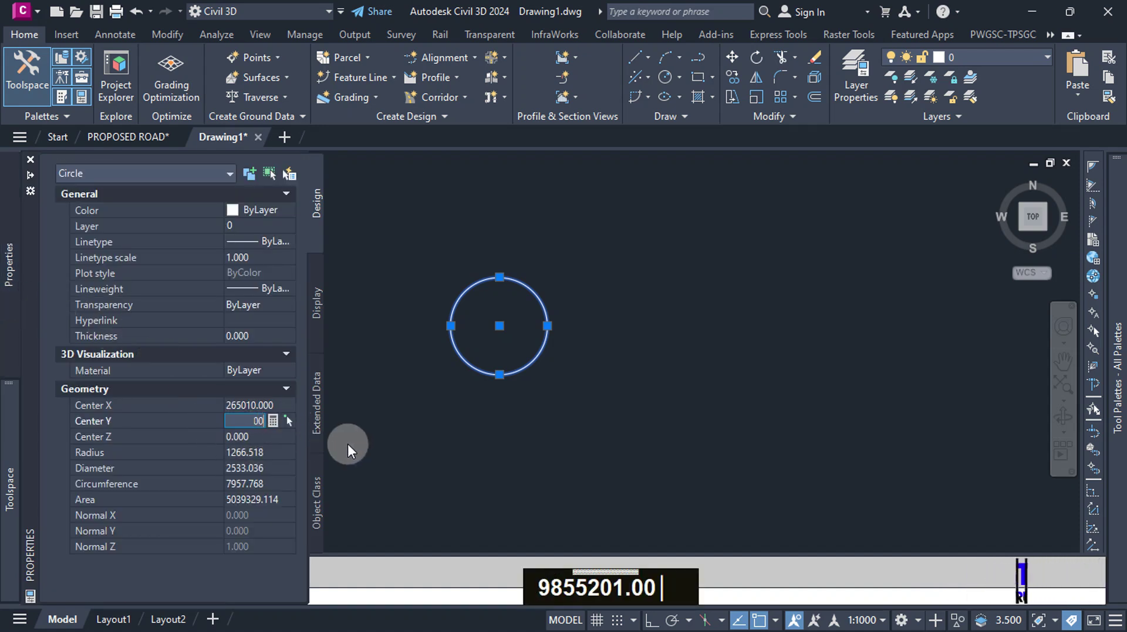
{"action": "key", "text": "Return"}
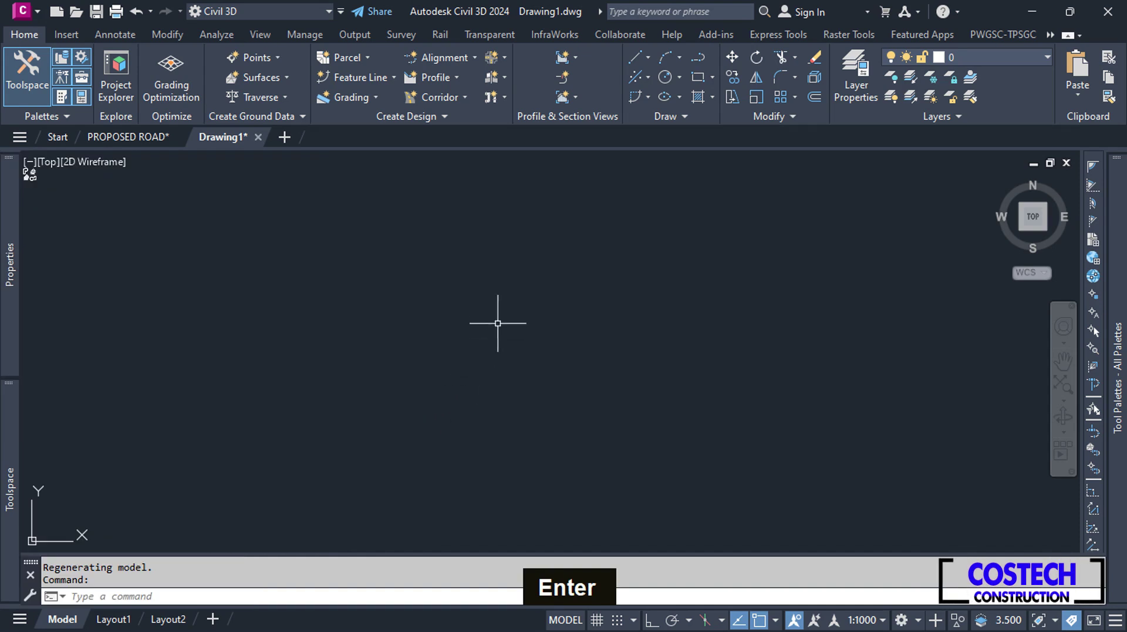
Step: Zoom to the drawing extents and check the circle's center coordinates in its properties
{"action": "type", "text": "z"}
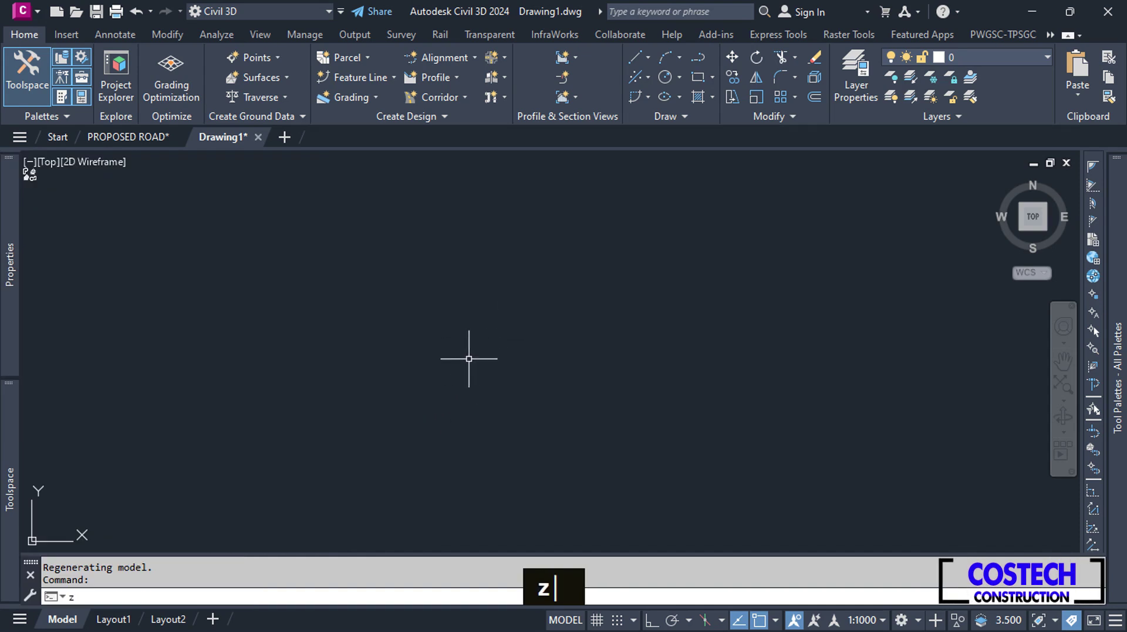
{"action": "key", "text": "Return"}
{"action": "key", "text": "Return"}
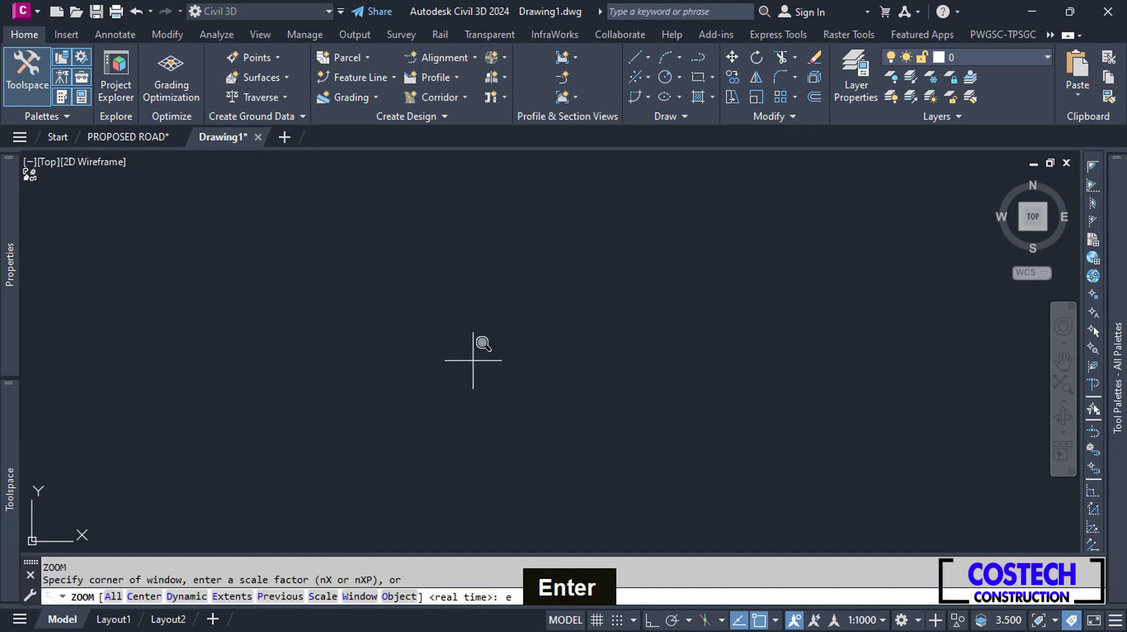
{"action": "scroll", "coordinate": [563, 335], "scroll_direction": "down", "scroll_amount": 4}
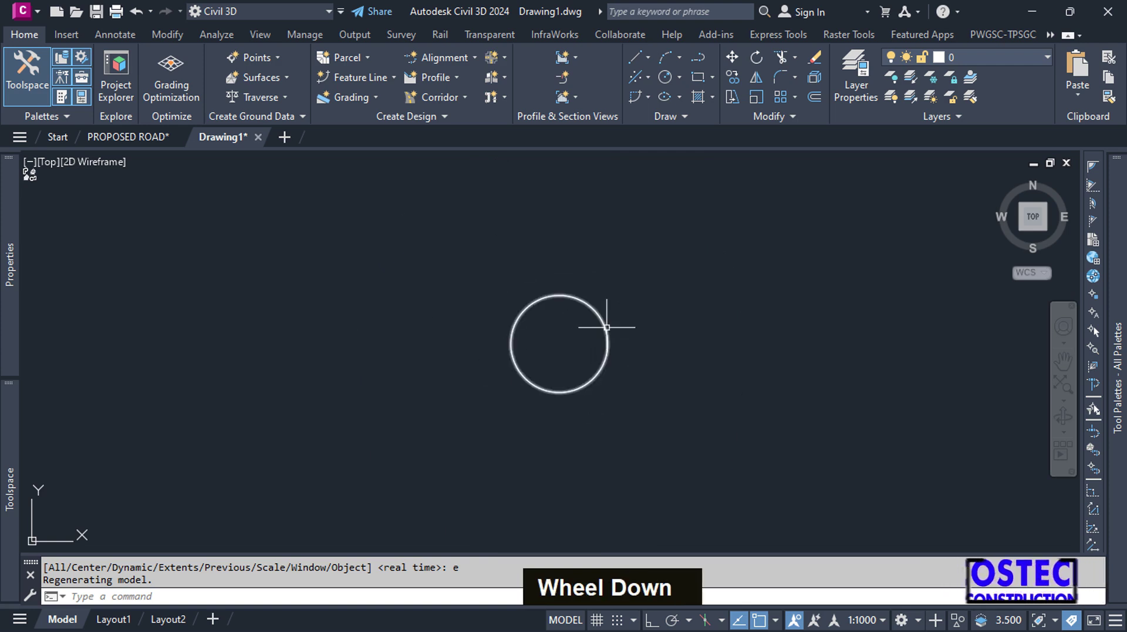
{"action": "left_click", "coordinate": [600, 323]}
{"action": "left_click", "coordinate": [3, 252]}
{"action": "left_click", "coordinate": [246, 405]}
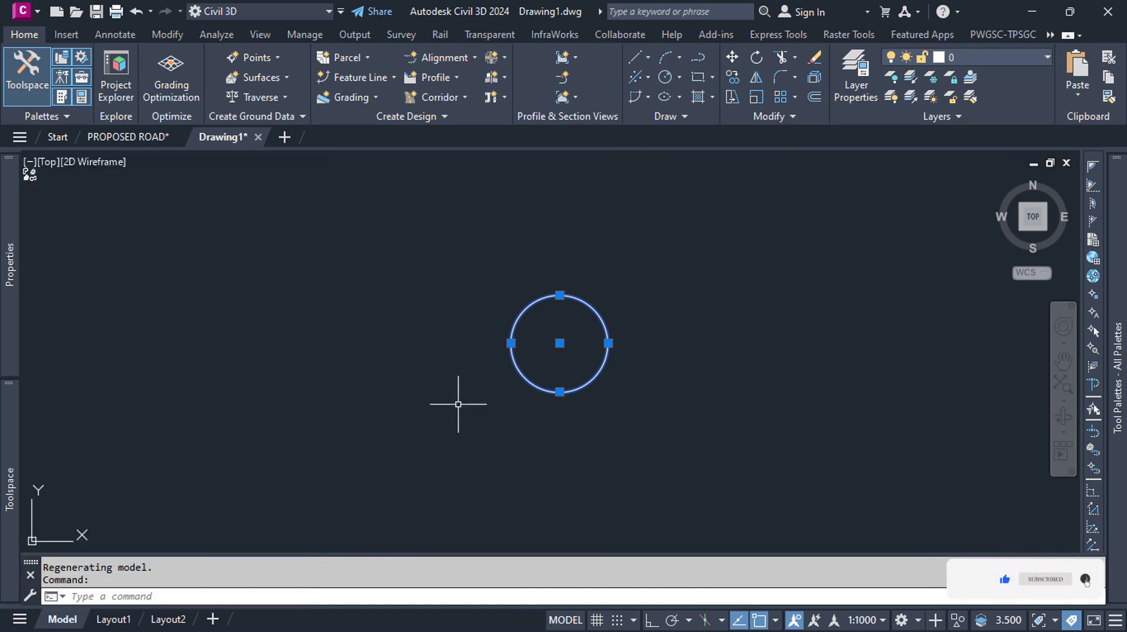
{"action": "key", "text": "Escape"}
Step: Attach the PROJECT AREA Img image with a relative path, specifying its insertion point and scale on screen south of the circle
{"action": "scroll", "coordinate": [390, 304], "scroll_direction": "down", "scroll_amount": 4}
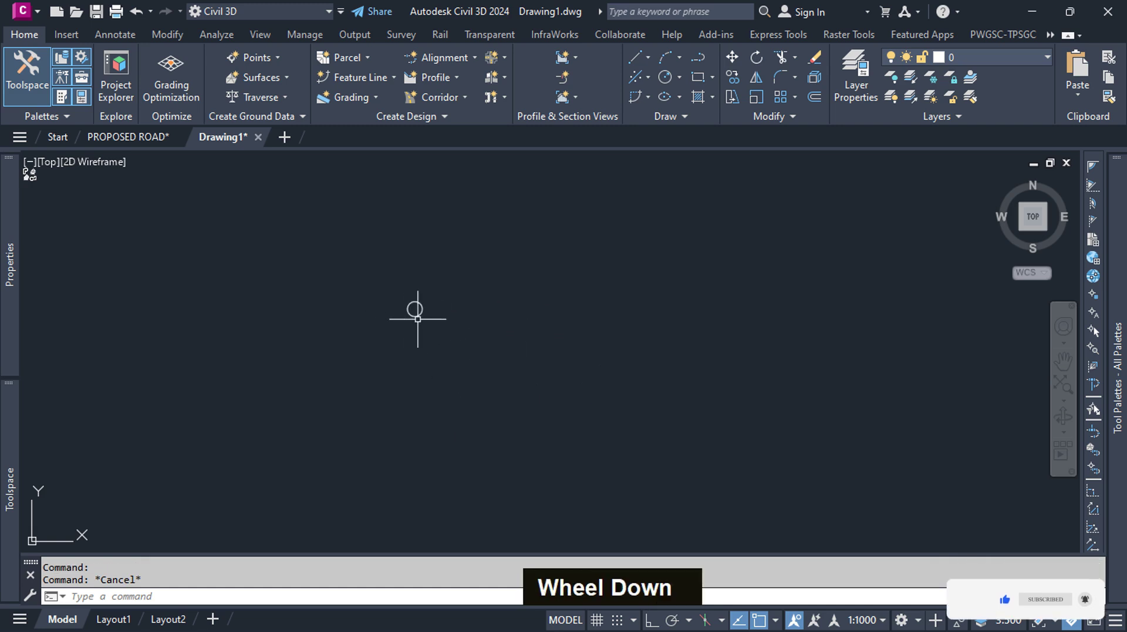
{"action": "scroll", "coordinate": [434, 289], "scroll_direction": "up", "scroll_amount": 2}
{"action": "left_click", "coordinate": [67, 33]}
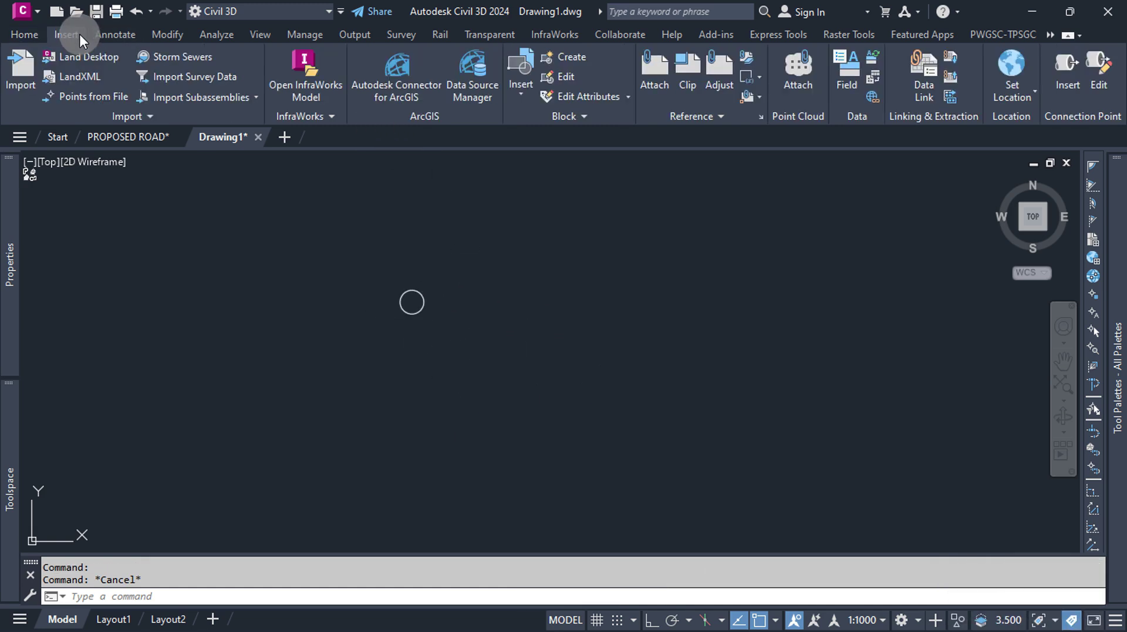
{"action": "left_click", "coordinate": [646, 75]}
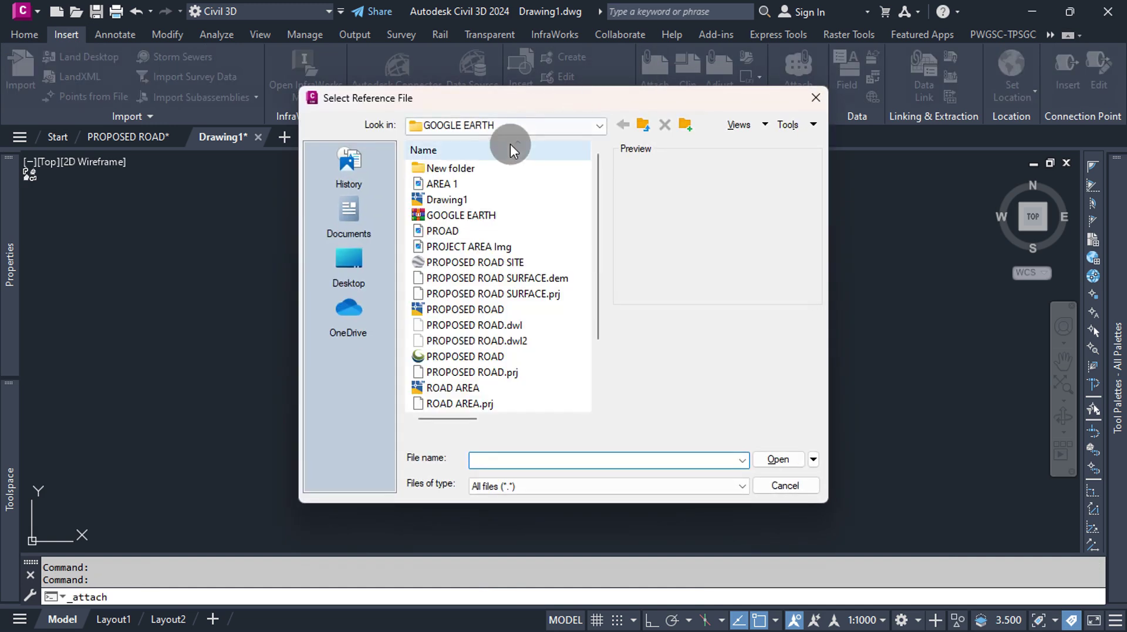
{"action": "left_click", "coordinate": [527, 249]}
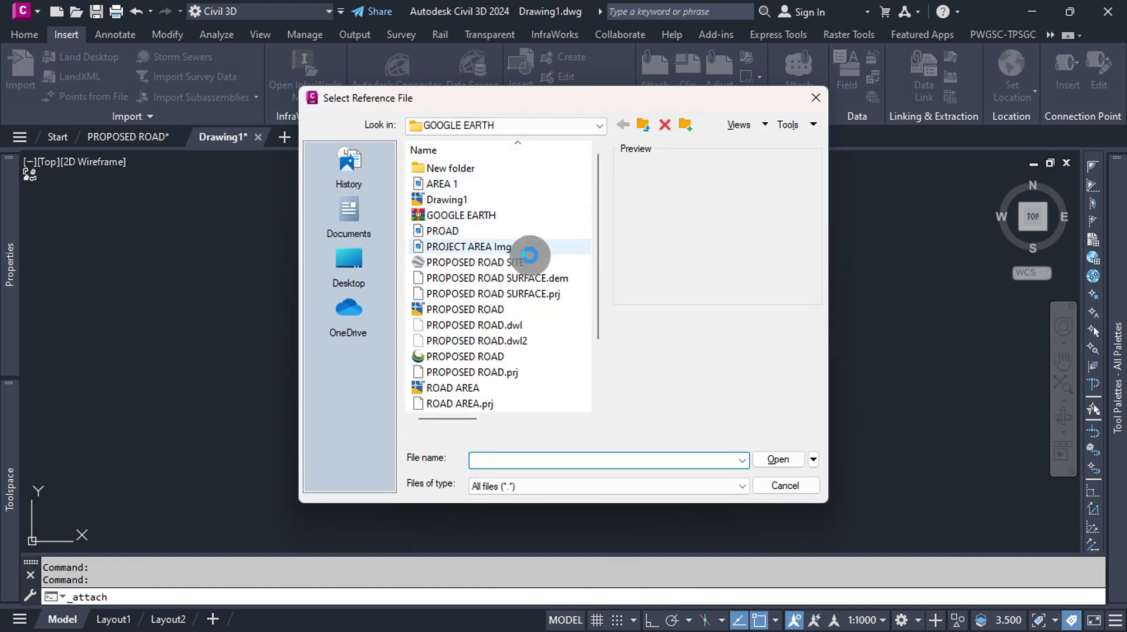
{"action": "left_click", "coordinate": [776, 458]}
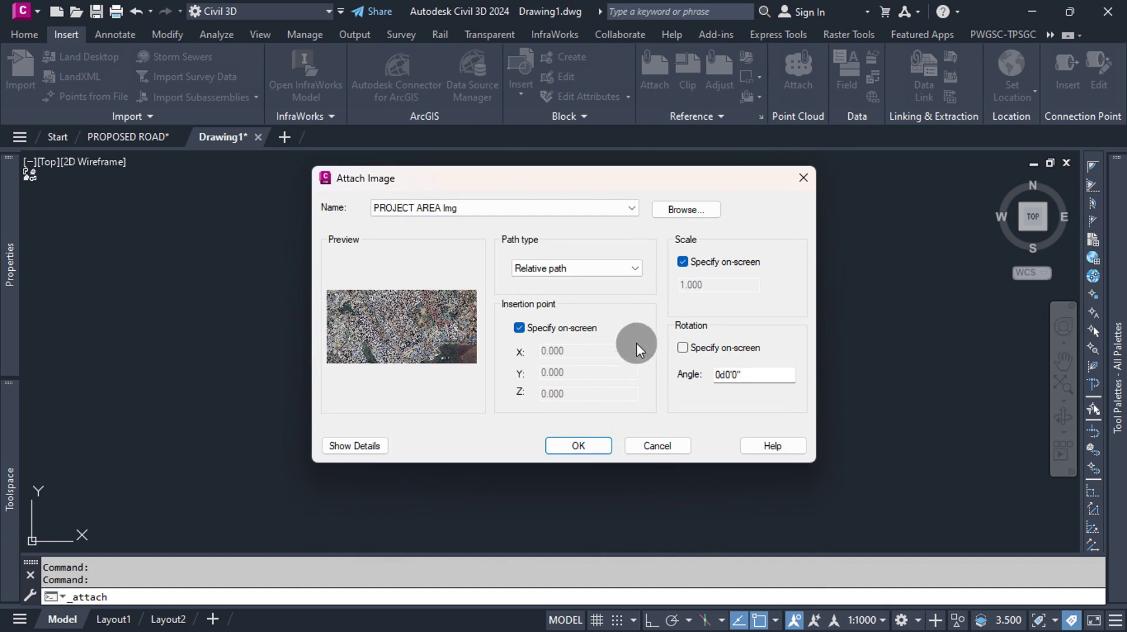
{"action": "left_click", "coordinate": [580, 443]}
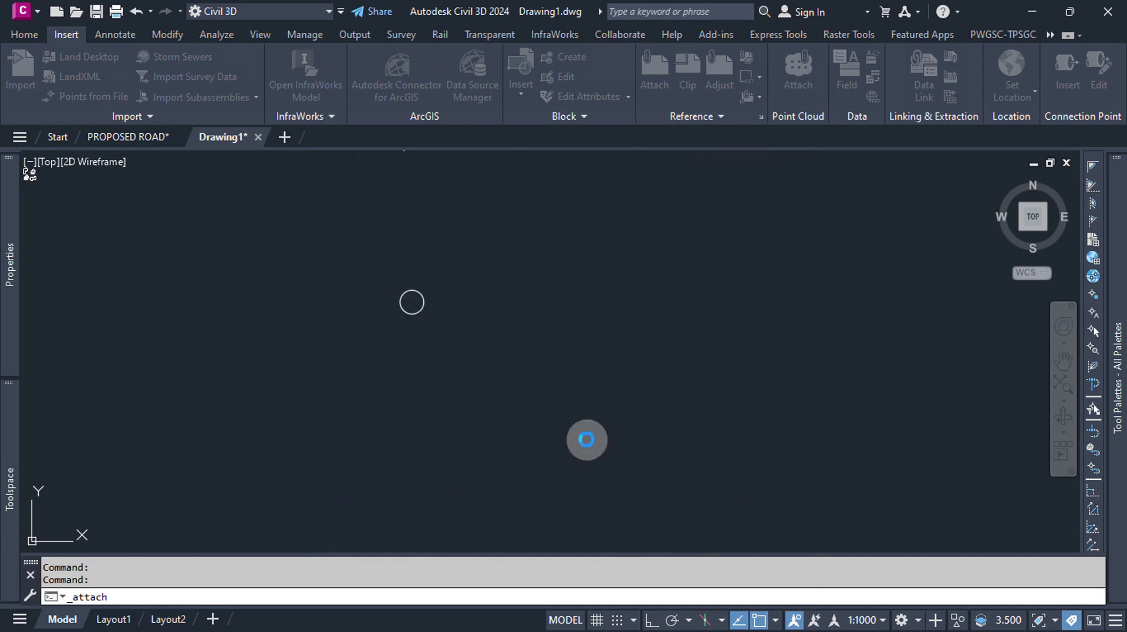
{"action": "scroll", "coordinate": [484, 257], "scroll_direction": "down", "scroll_amount": 1}
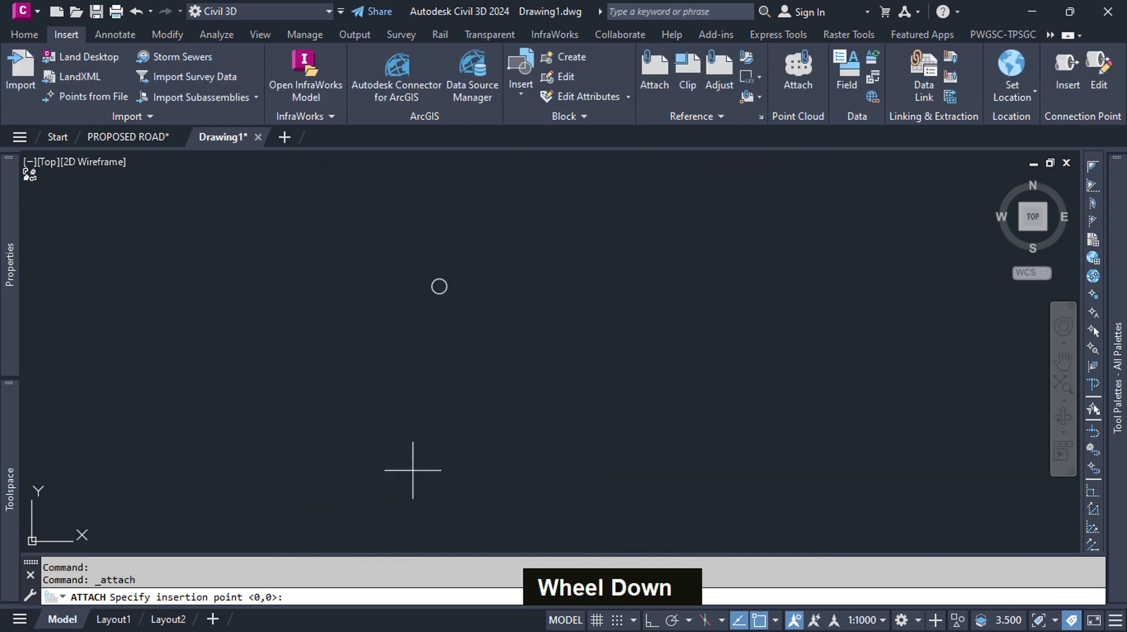
{"action": "left_click", "coordinate": [400, 487]}
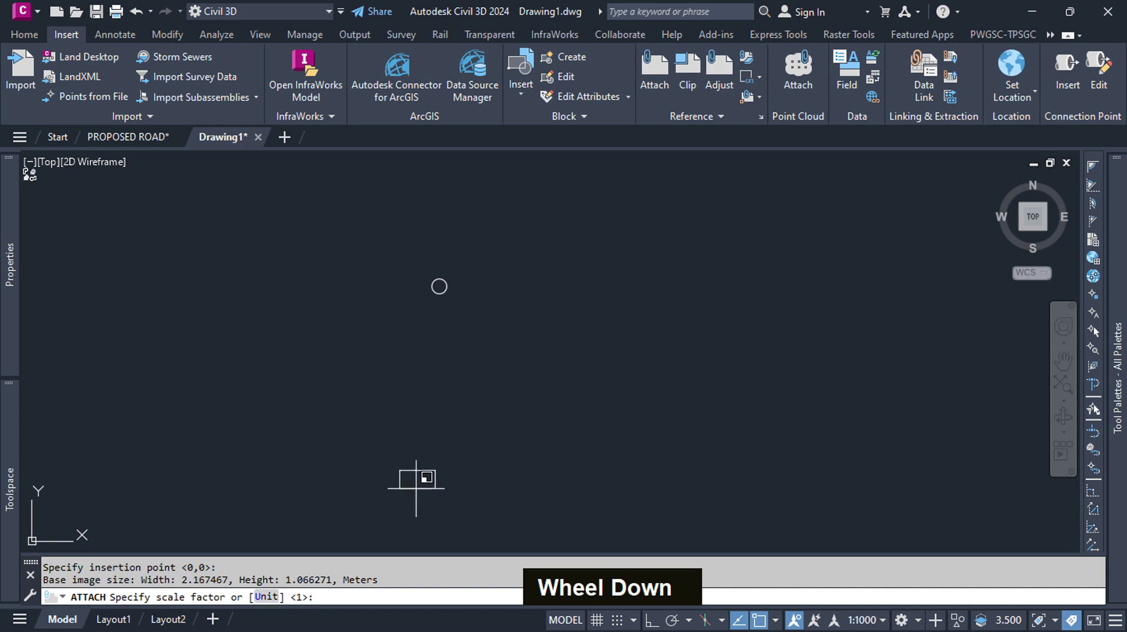
{"action": "left_click", "coordinate": [476, 491]}
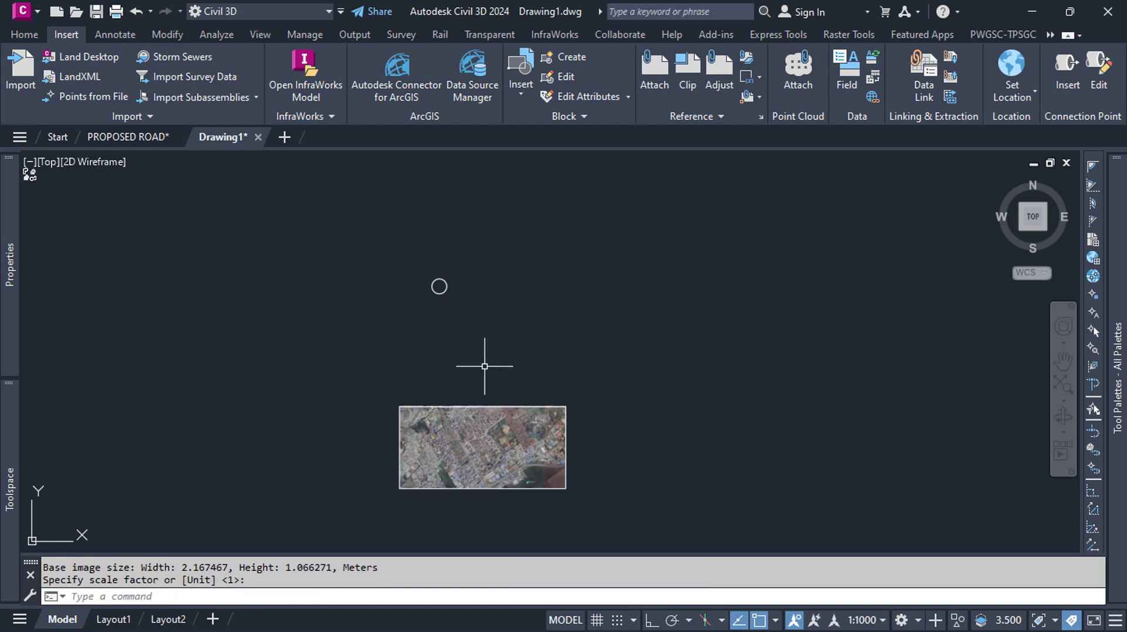
Step: Draw a second Center, Radius circle with a radius of about 1378 m just east of the first circle
{"action": "scroll", "coordinate": [484, 366], "scroll_direction": "up", "scroll_amount": 2}
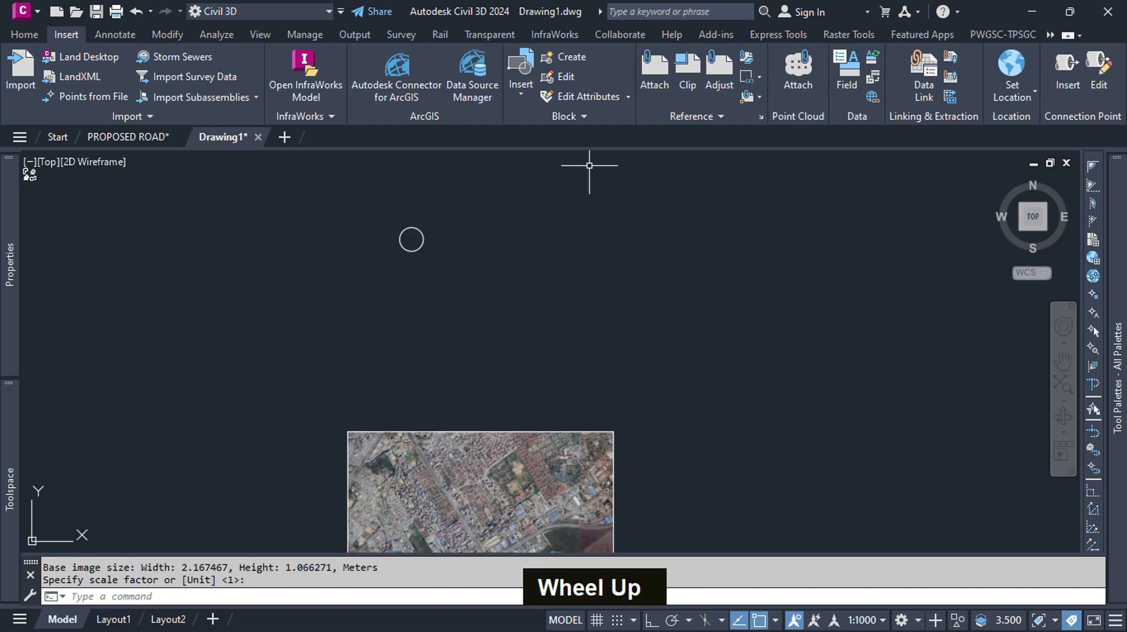
{"action": "left_click", "coordinate": [24, 34]}
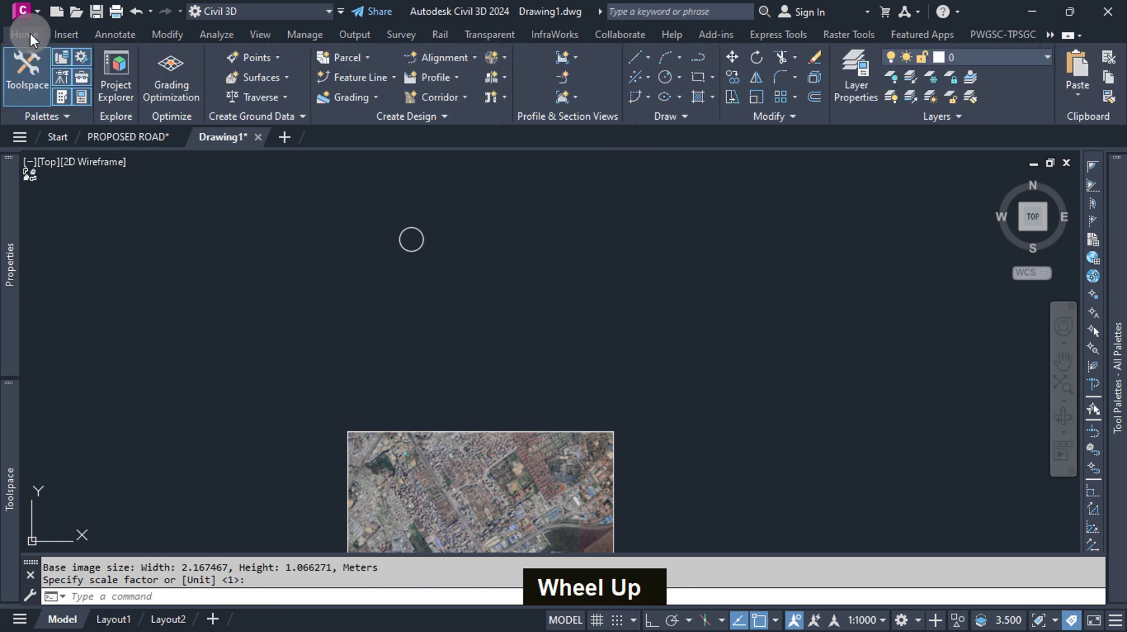
{"action": "left_click", "coordinate": [678, 78]}
{"action": "left_click", "coordinate": [690, 92]}
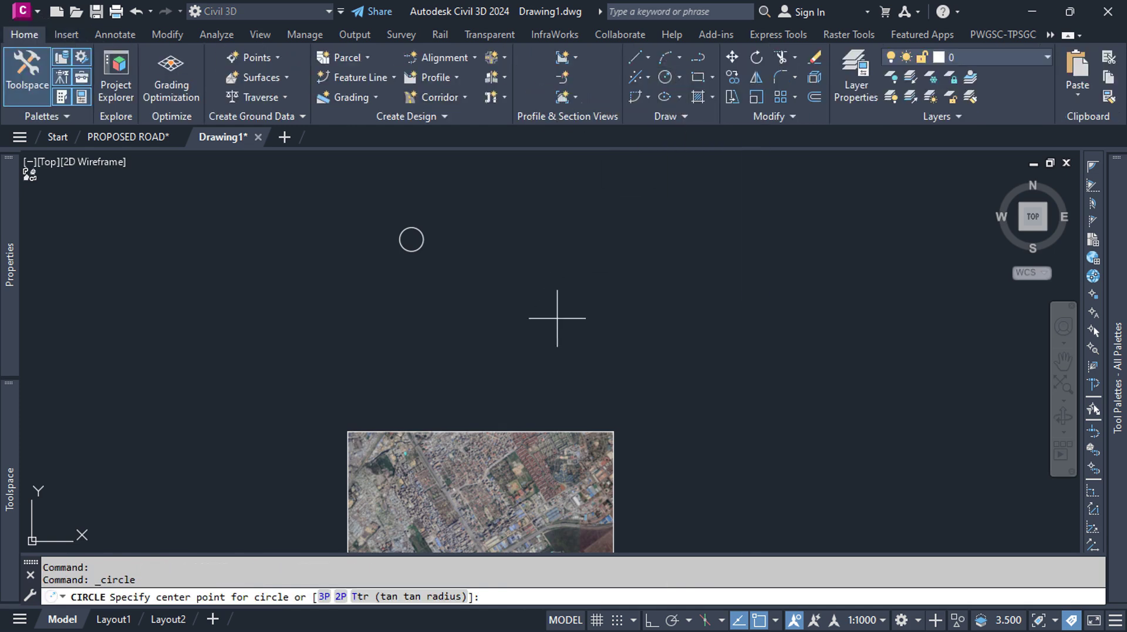
{"action": "left_click", "coordinate": [486, 236]}
{"action": "left_click", "coordinate": [498, 241]}
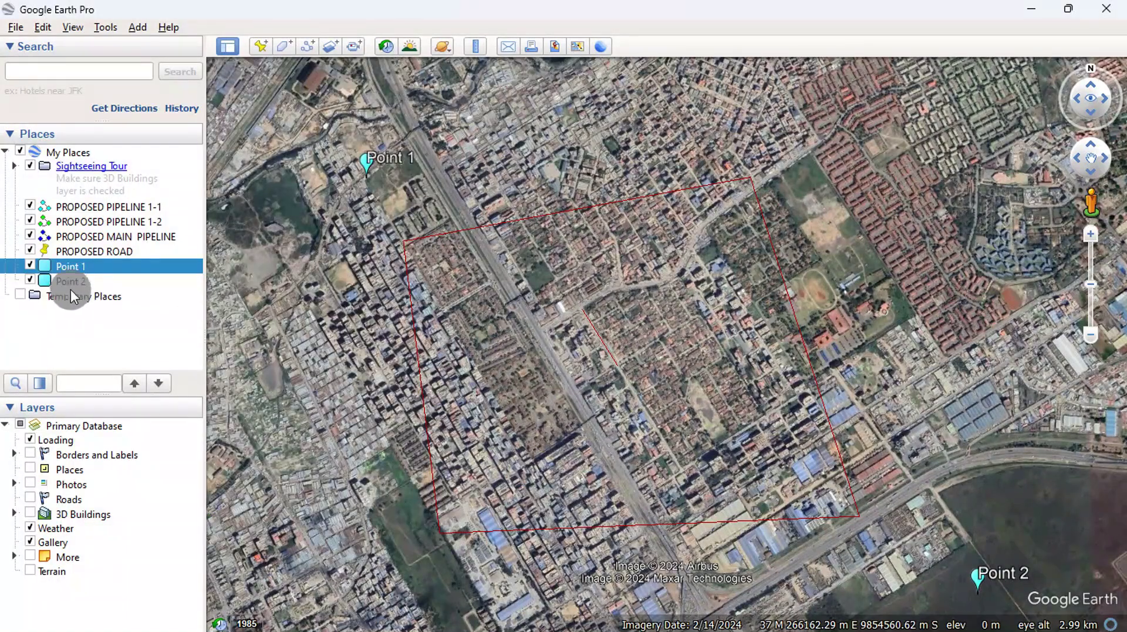
Step: In Google Earth Pro, open the Point 2 placemark's properties and copy its easting value, 267301.00
{"action": "right_click", "coordinate": [69, 282]}
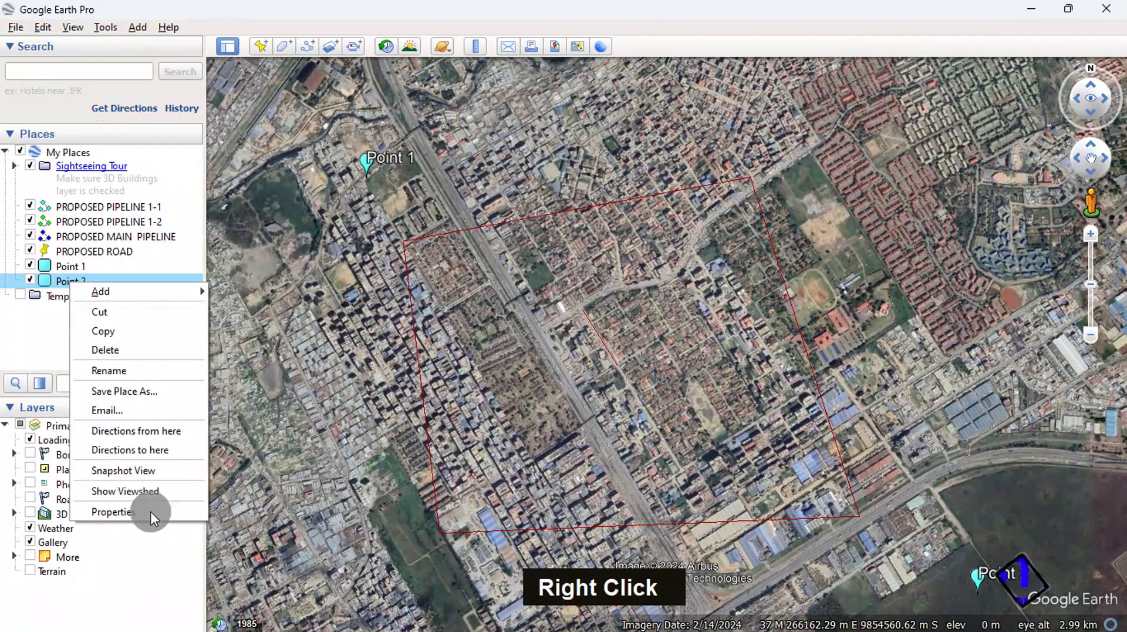
{"action": "left_click", "coordinate": [157, 513]}
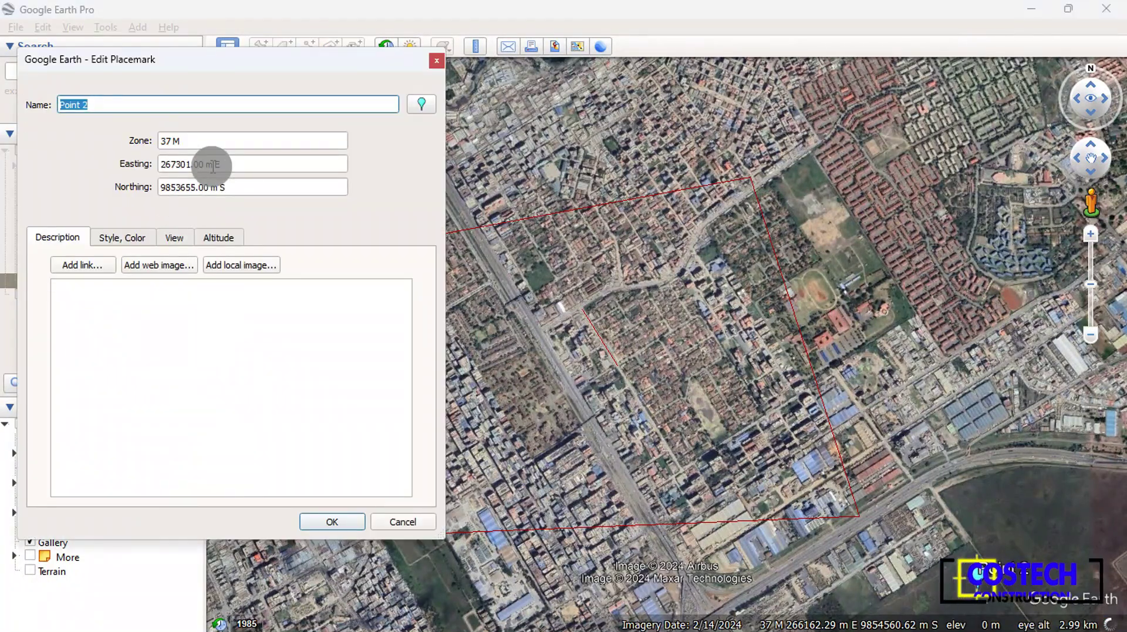
{"action": "left_click_drag", "start_coordinate": [204, 164], "coordinate": [126, 168]}
{"action": "key", "text": "ctrl+c"}
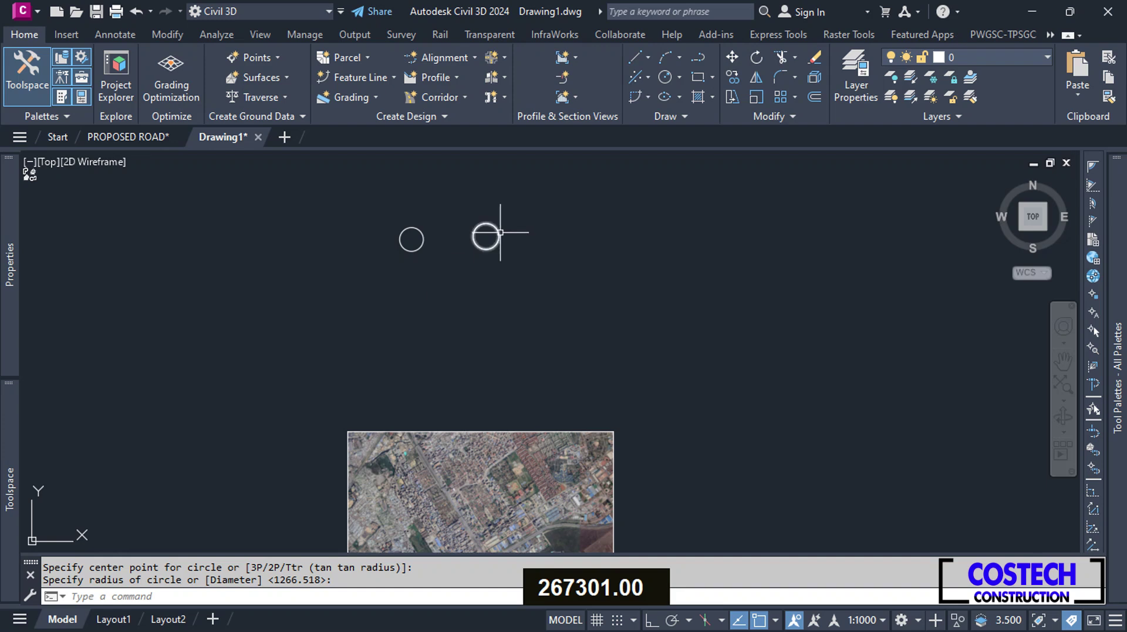
Step: Back in Civil 3D, set the second circle's Center X to the copied Point 2 easting, 267301.00
{"action": "left_click", "coordinate": [500, 231]}
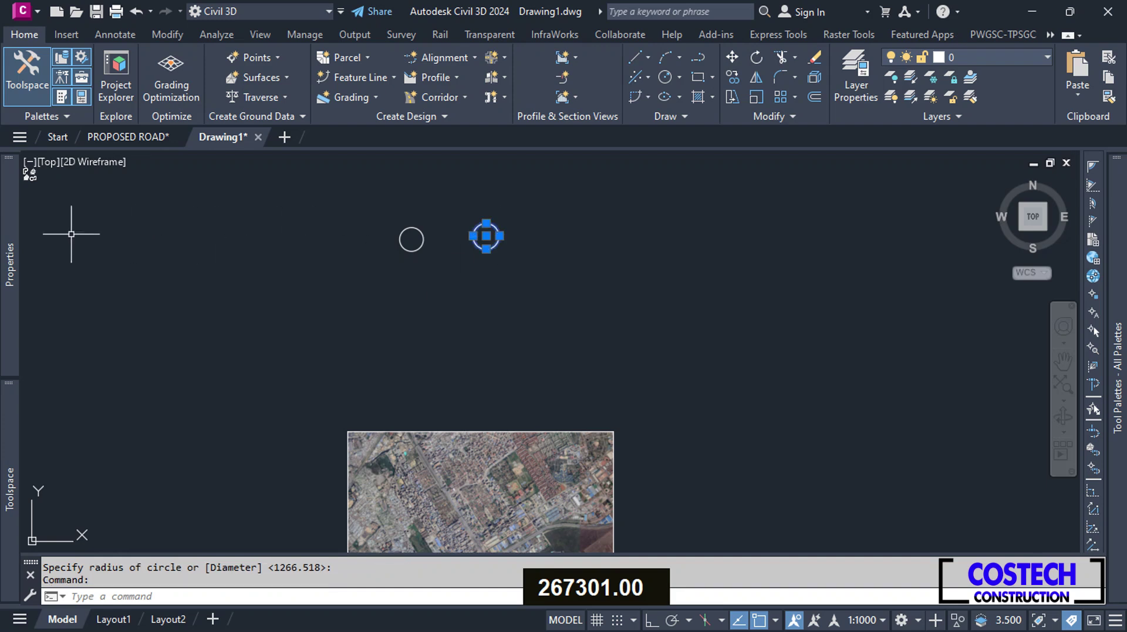
{"action": "mouse_move", "coordinate": [7, 244]}
{"action": "left_click", "coordinate": [259, 403]}
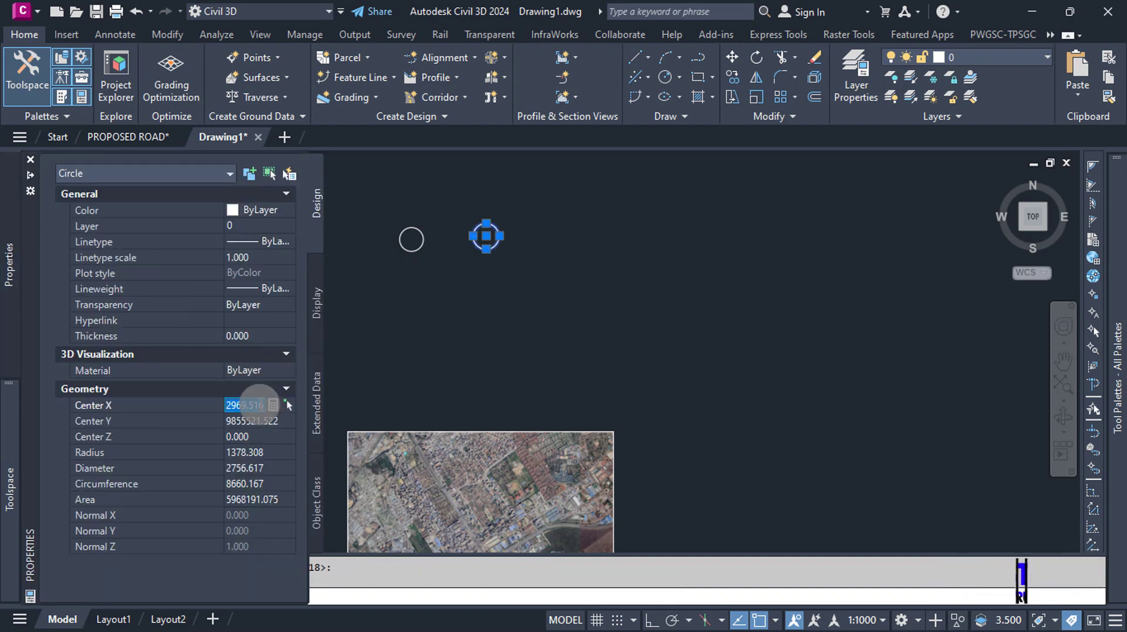
{"action": "key", "text": "ctrl+v"}
{"action": "key", "text": "Return"}
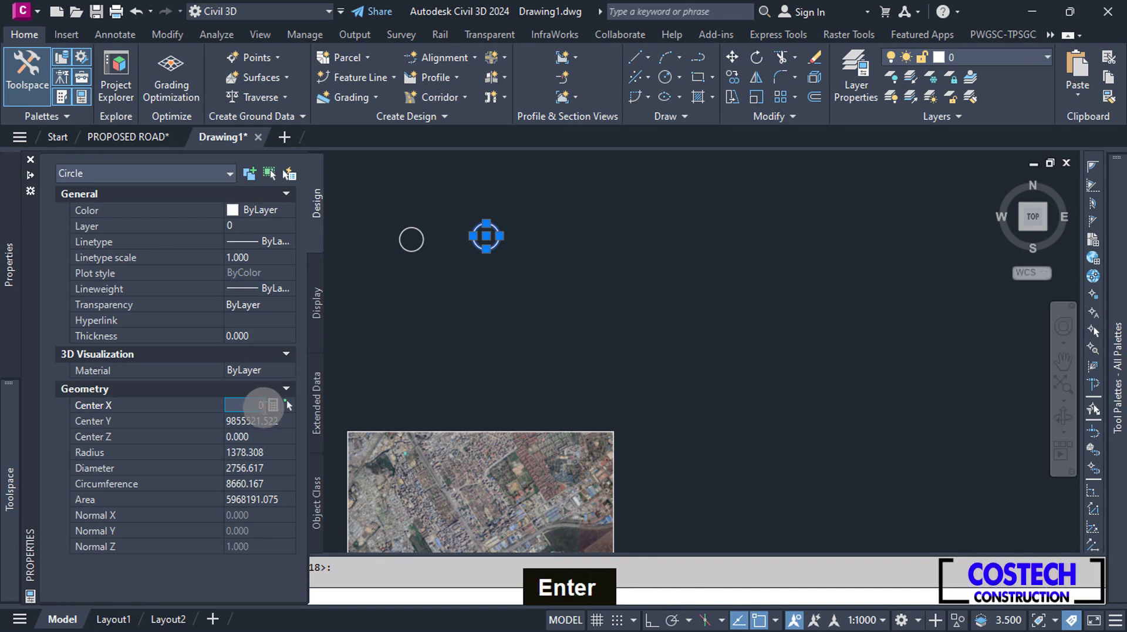
Step: Copy Point 2's northing, 9853655.00, from its Google Earth Pro placemark and set it as the second circle's Center Y
{"action": "left_click", "coordinate": [264, 416]}
{"action": "left_click_drag", "start_coordinate": [210, 186], "coordinate": [111, 203]}
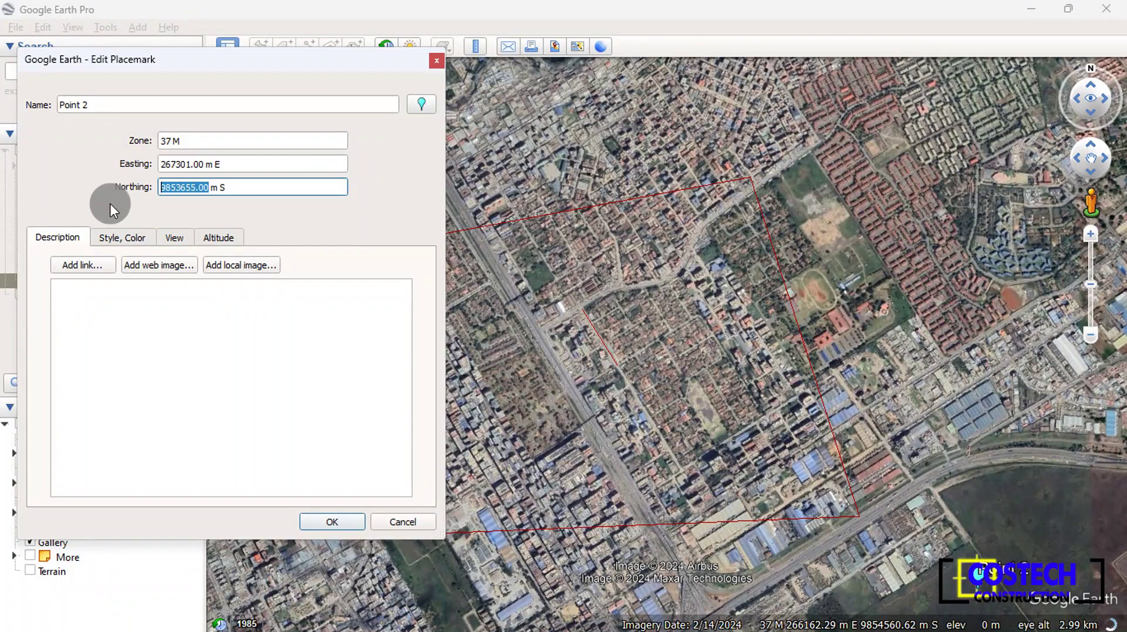
{"action": "key", "text": "ctrl+c"}
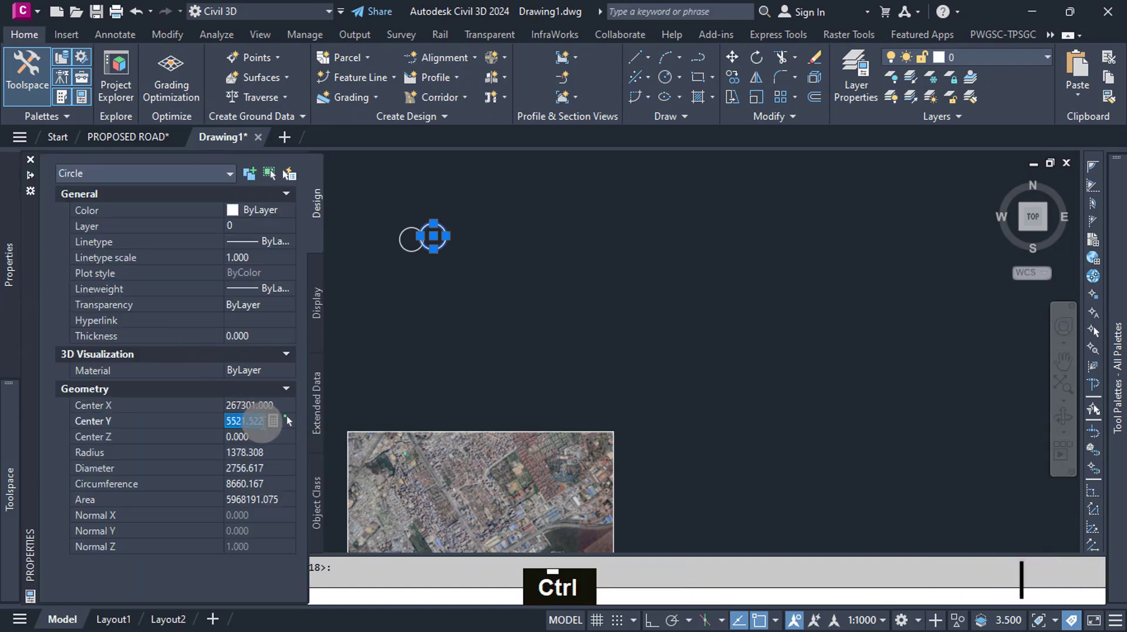
{"action": "key", "text": "ctrl+v"}
{"action": "key", "text": "Return"}
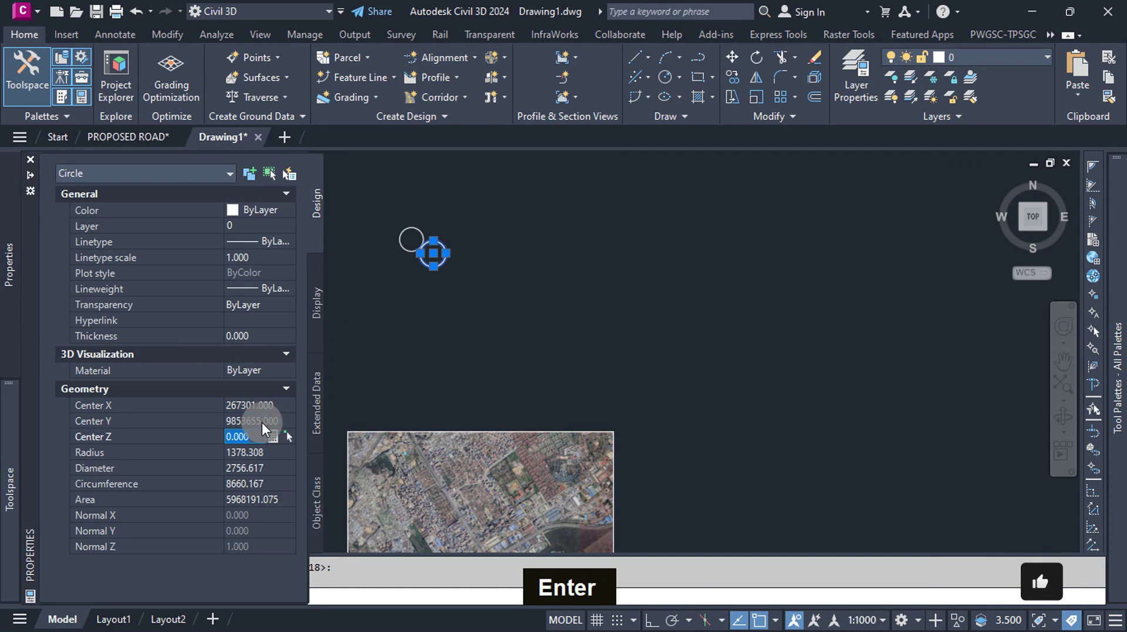
Step: Shrink the Point 2 circle around its center to about a quarter of its radius
{"action": "scroll", "coordinate": [447, 252], "scroll_direction": "up", "scroll_amount": 2}
{"action": "scroll", "coordinate": [449, 246], "scroll_direction": "up", "scroll_amount": 6}
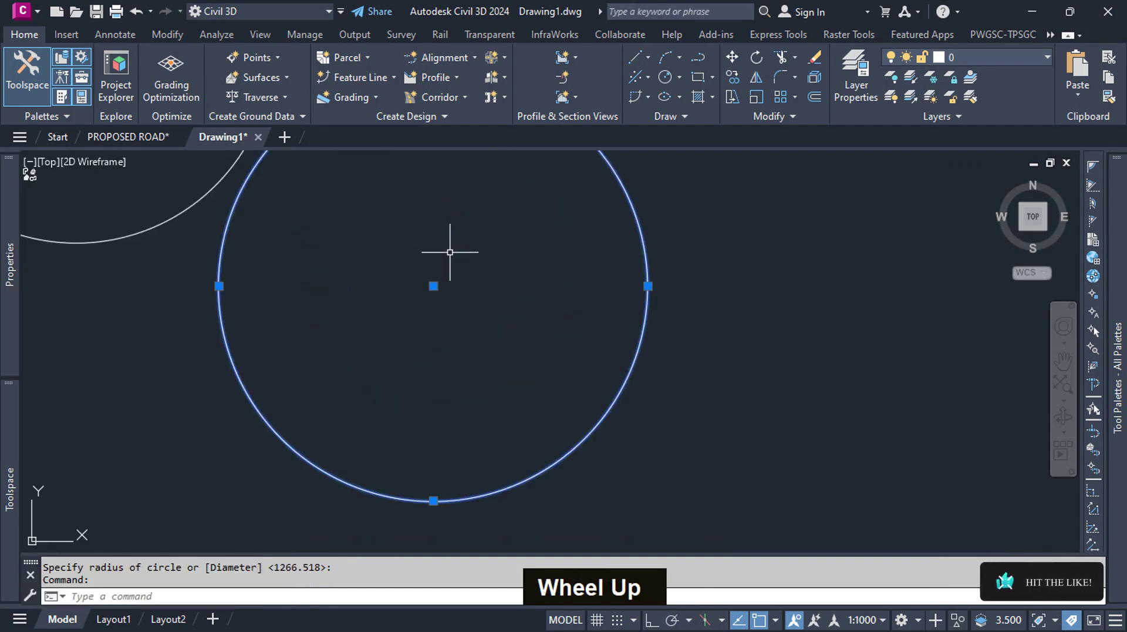
{"action": "scroll", "coordinate": [466, 282], "scroll_direction": "down", "scroll_amount": 4}
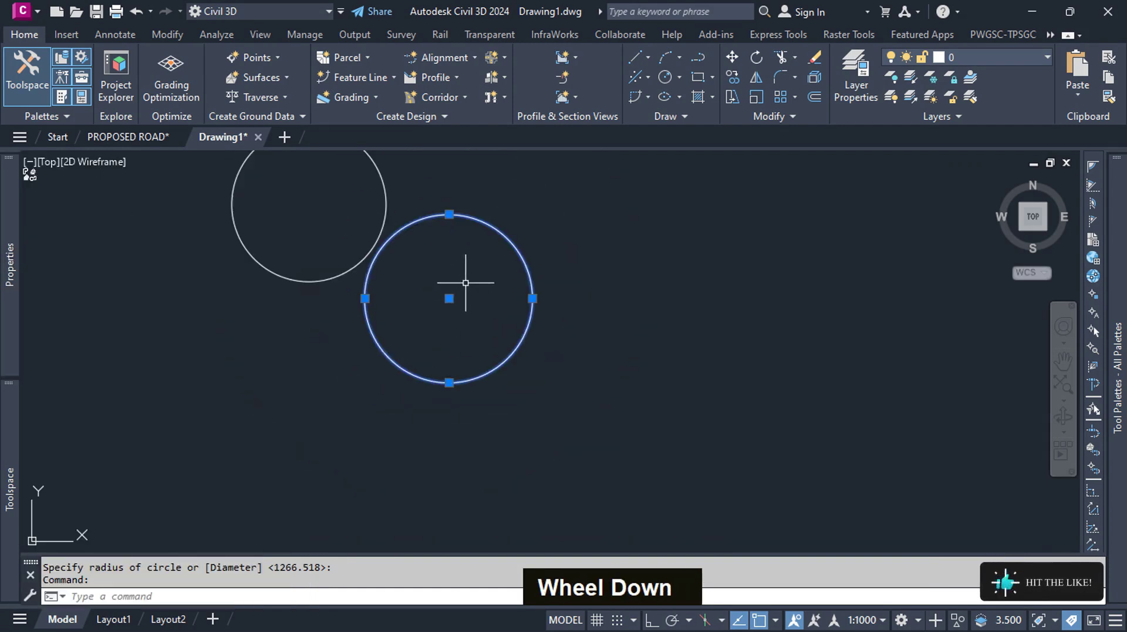
{"action": "left_click", "coordinate": [449, 214]}
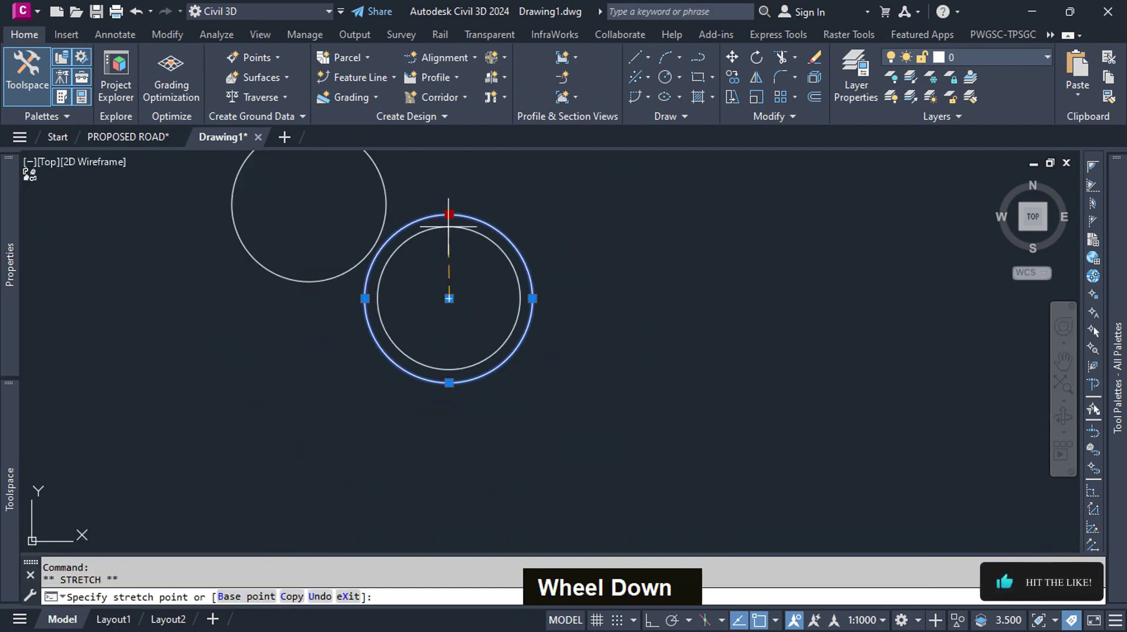
{"action": "left_click", "coordinate": [450, 277]}
Step: Shrink the Point 1 circle around its center to about the same size as the Point 2 circle
{"action": "scroll", "coordinate": [364, 310], "scroll_direction": "down", "scroll_amount": 3}
{"action": "scroll", "coordinate": [374, 358], "scroll_direction": "up", "scroll_amount": 3}
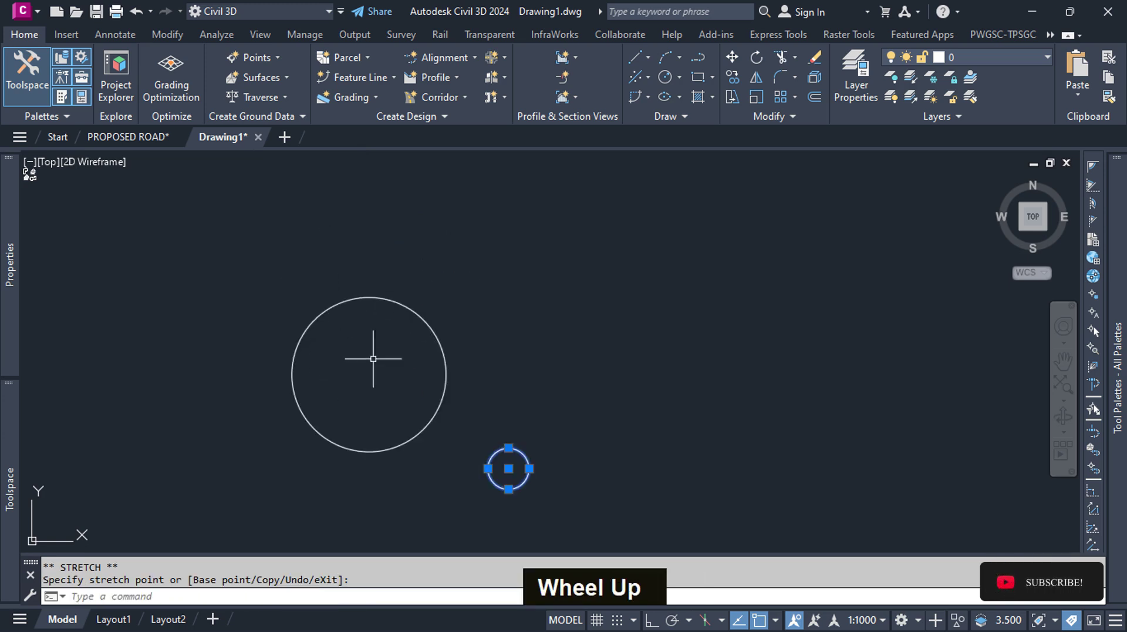
{"action": "scroll", "coordinate": [411, 451], "scroll_direction": "up", "scroll_amount": 2}
{"action": "left_click", "coordinate": [413, 431]}
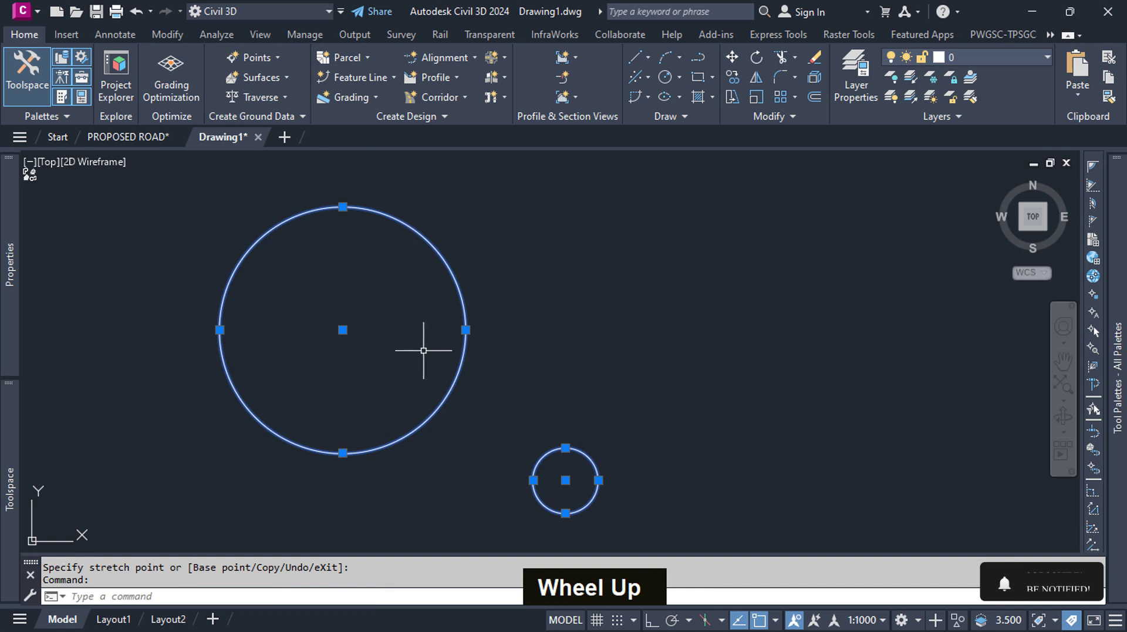
{"action": "left_click", "coordinate": [465, 329]}
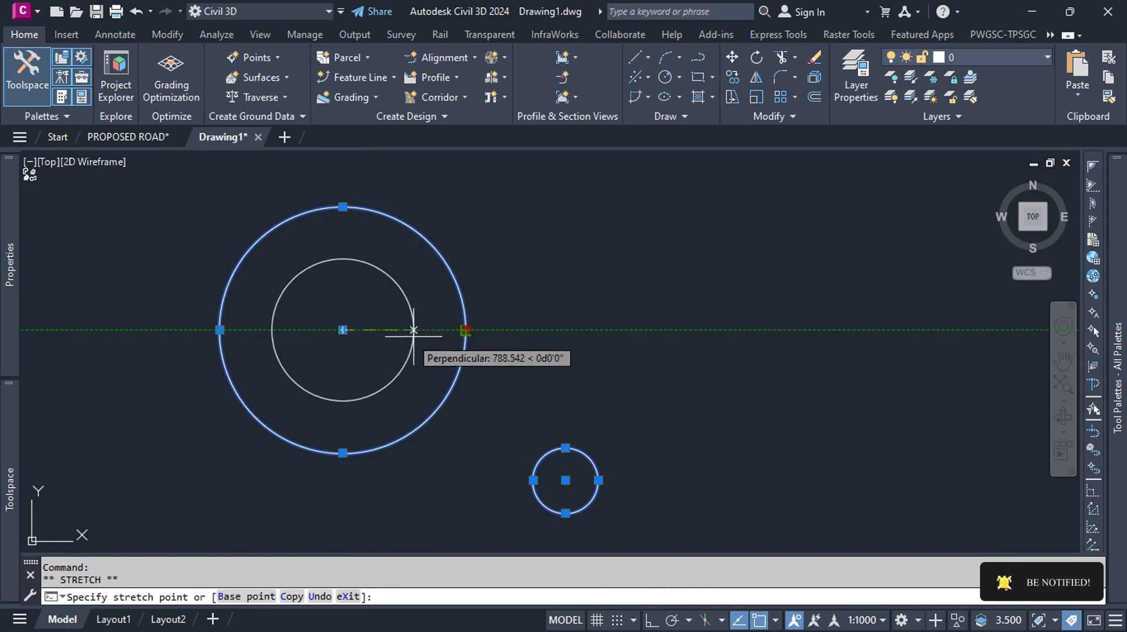
{"action": "left_click", "coordinate": [373, 340]}
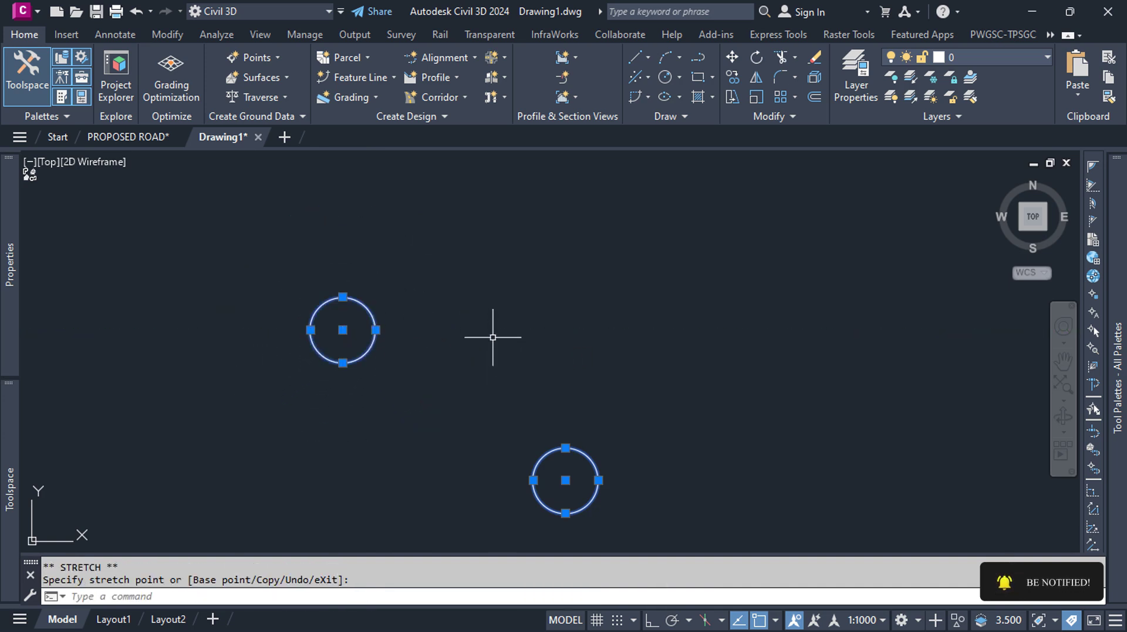
{"action": "scroll", "coordinate": [492, 337], "scroll_direction": "down", "scroll_amount": 5}
{"action": "key", "text": "Escape"}
Step: Examine the attached image's Point 1 and Point 2 markers and the end of its red road line
{"action": "scroll", "coordinate": [463, 268], "scroll_direction": "down", "scroll_amount": 8}
{"action": "scroll", "coordinate": [492, 369], "scroll_direction": "up", "scroll_amount": 5}
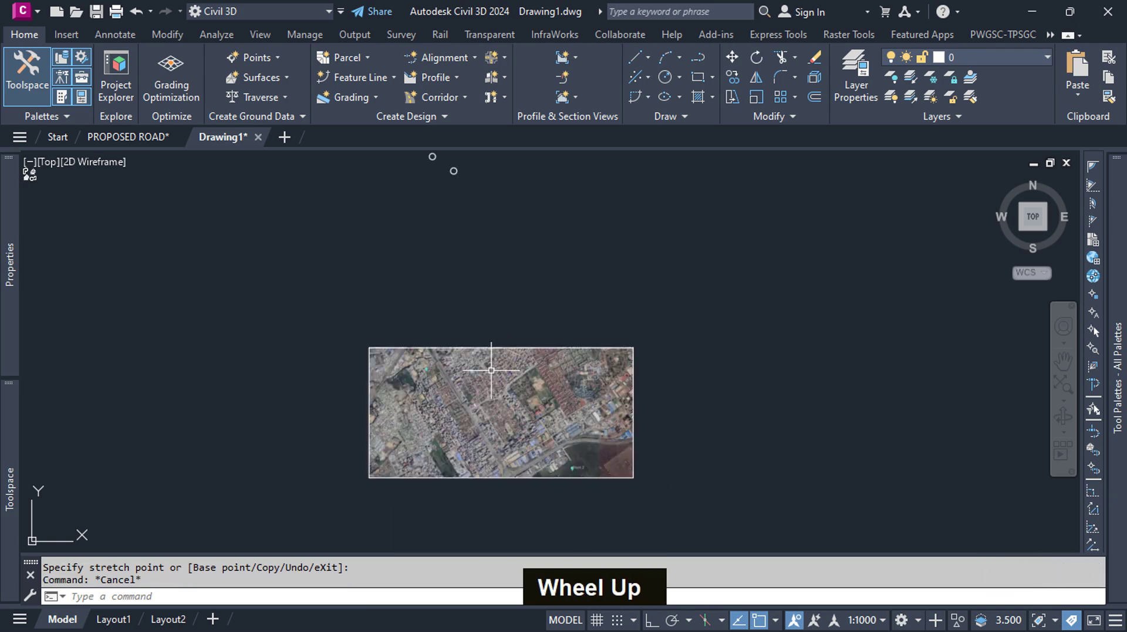
{"action": "scroll", "coordinate": [492, 369], "scroll_direction": "up", "scroll_amount": 5}
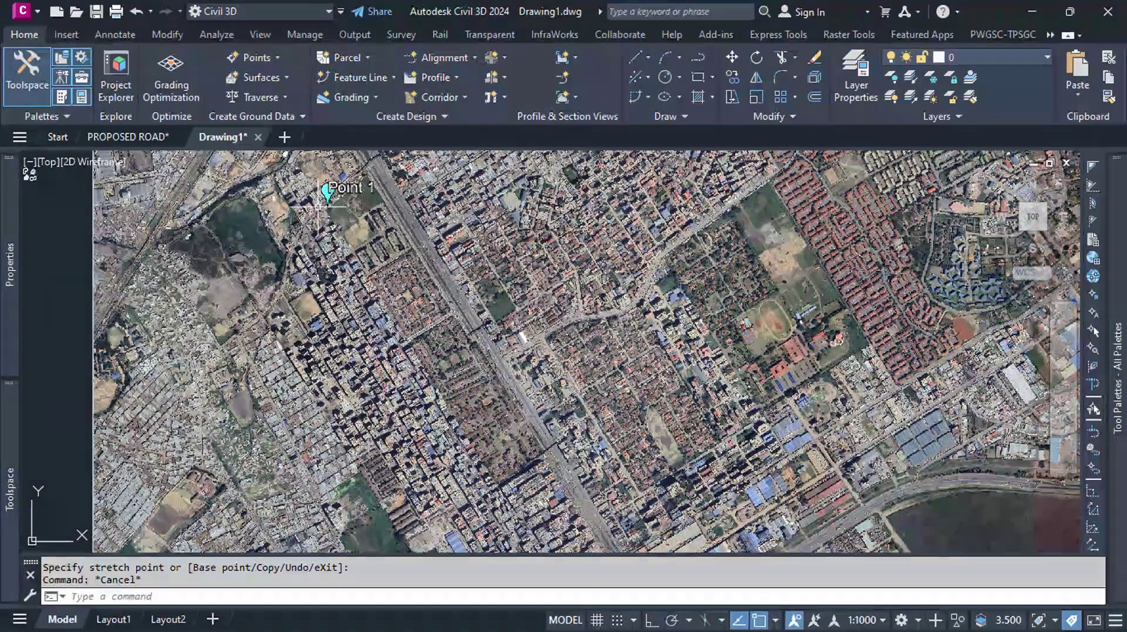
{"action": "scroll", "coordinate": [325, 210], "scroll_direction": "down", "scroll_amount": 2}
{"action": "scroll", "coordinate": [726, 415], "scroll_direction": "up", "scroll_amount": 4}
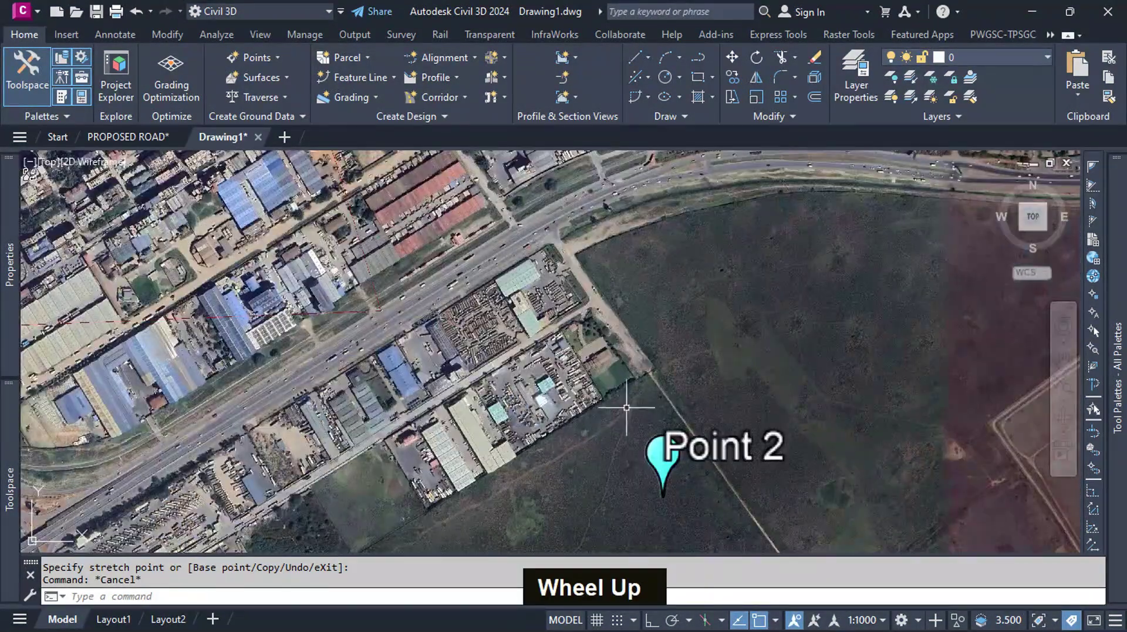
{"action": "scroll", "coordinate": [670, 533], "scroll_direction": "up", "scroll_amount": 6}
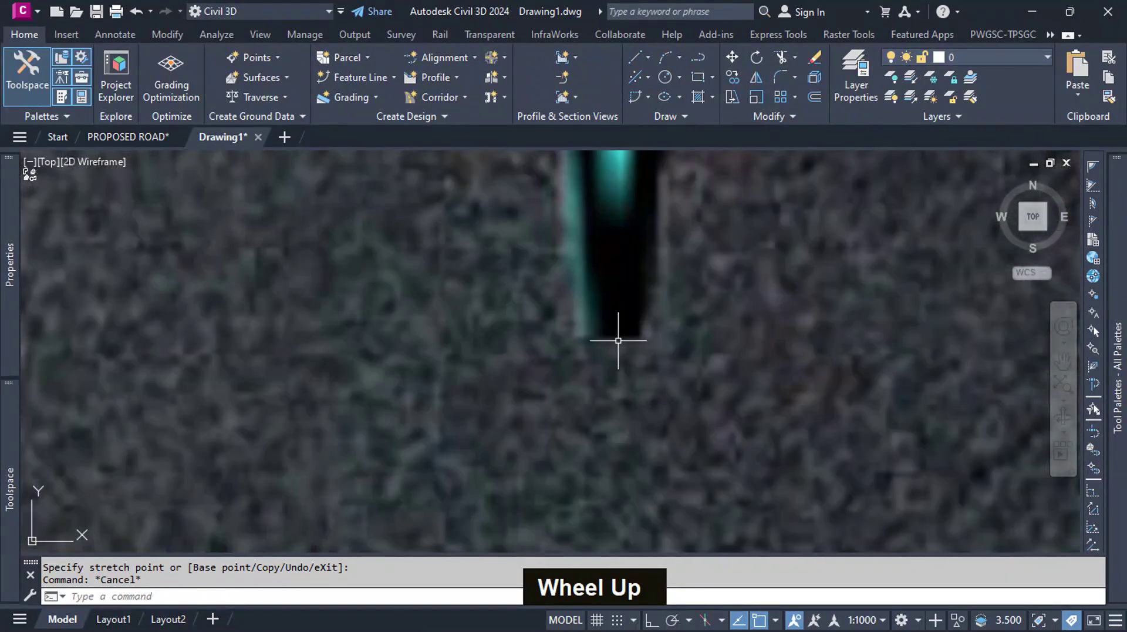
{"action": "scroll", "coordinate": [638, 404], "scroll_direction": "down", "scroll_amount": 8}
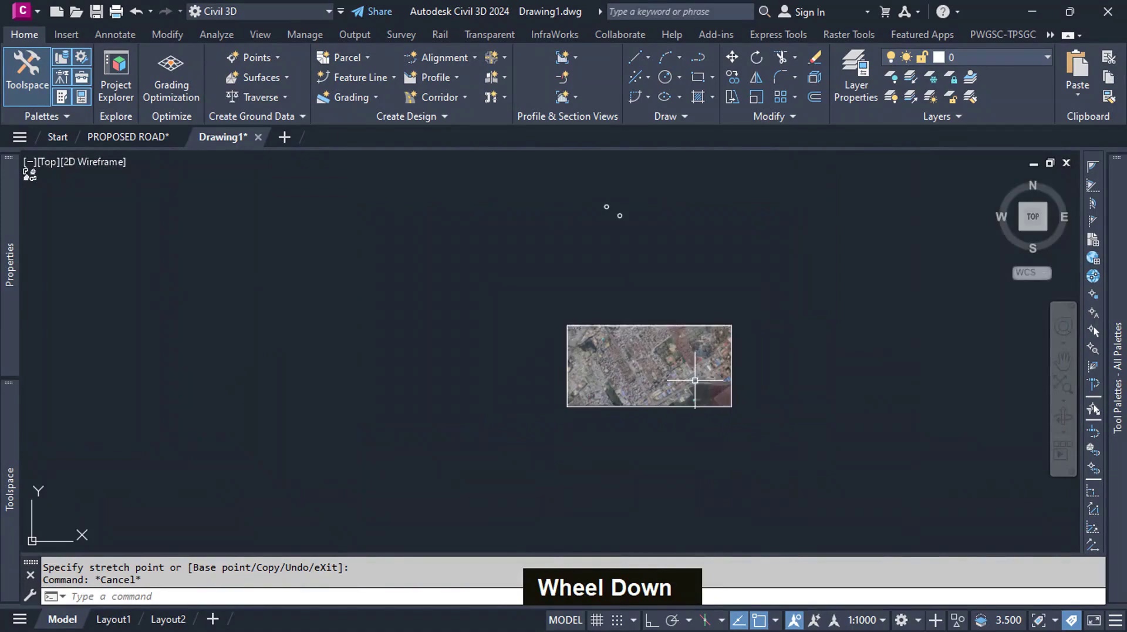
{"action": "scroll", "coordinate": [633, 238], "scroll_direction": "up", "scroll_amount": 2}
{"action": "scroll", "coordinate": [604, 429], "scroll_direction": "up", "scroll_amount": 6}
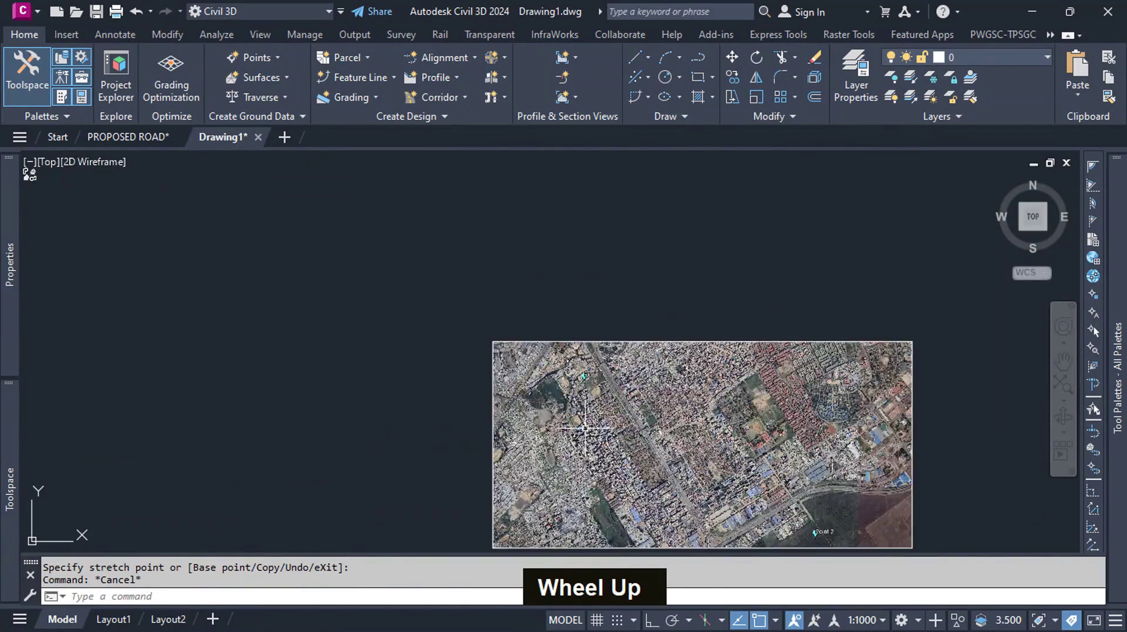
{"action": "scroll", "coordinate": [411, 352], "scroll_direction": "down", "scroll_amount": 1}
{"action": "scroll", "coordinate": [398, 340], "scroll_direction": "up", "scroll_amount": 2}
{"action": "scroll", "coordinate": [479, 355], "scroll_direction": "up", "scroll_amount": 4}
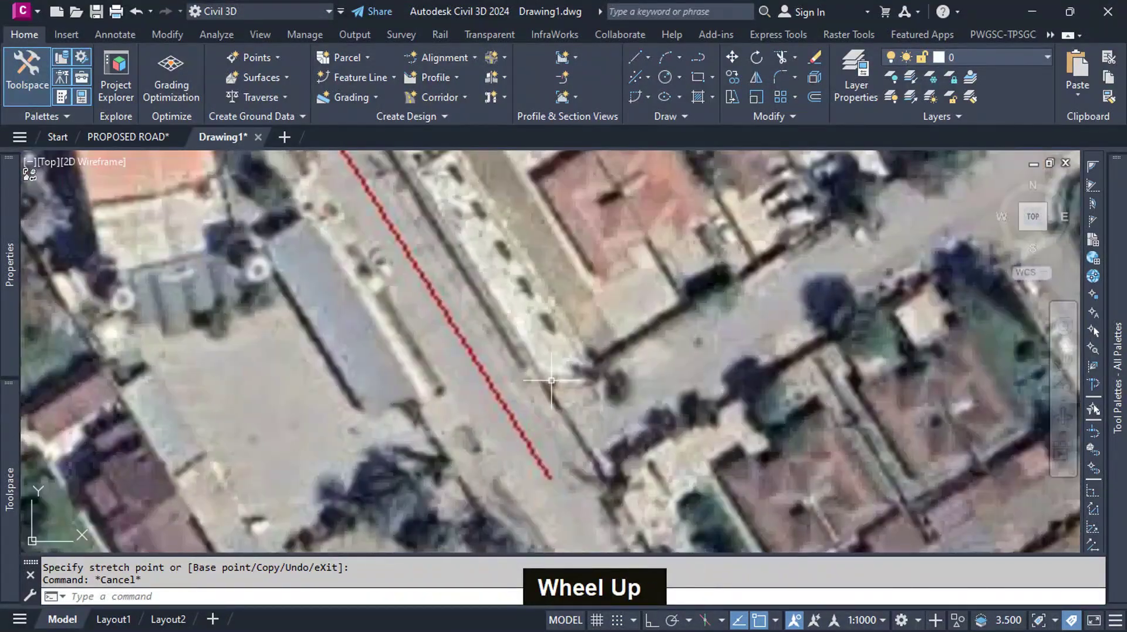
{"action": "scroll", "coordinate": [496, 362], "scroll_direction": "down", "scroll_amount": 10}
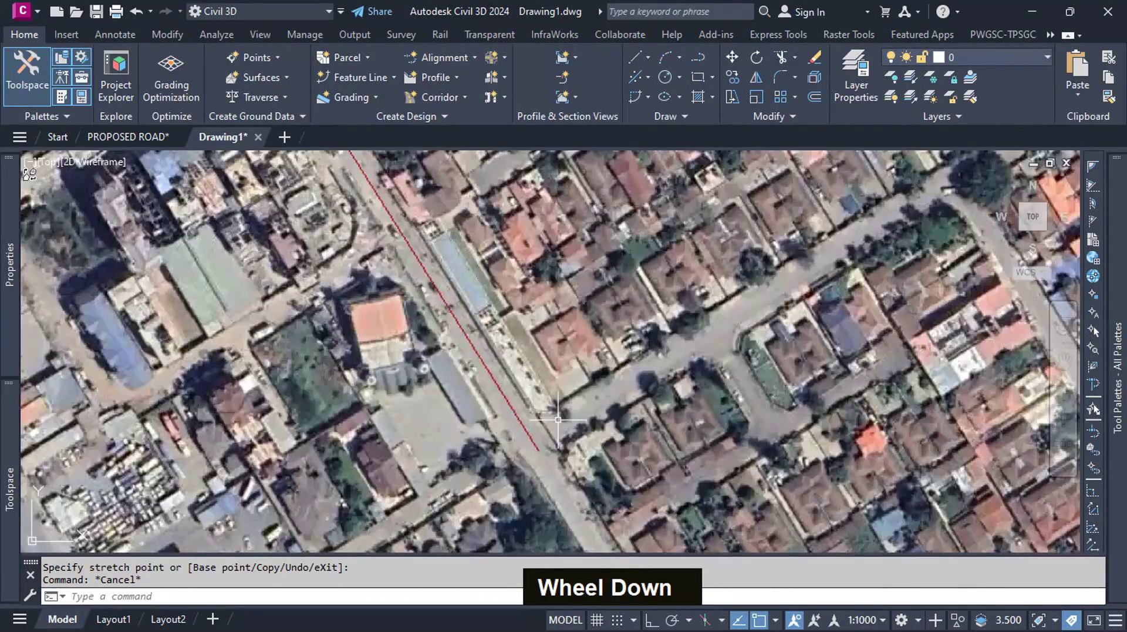
{"action": "scroll", "coordinate": [565, 340], "scroll_direction": "up", "scroll_amount": 3}
{"action": "scroll", "coordinate": [503, 322], "scroll_direction": "down", "scroll_amount": 3}
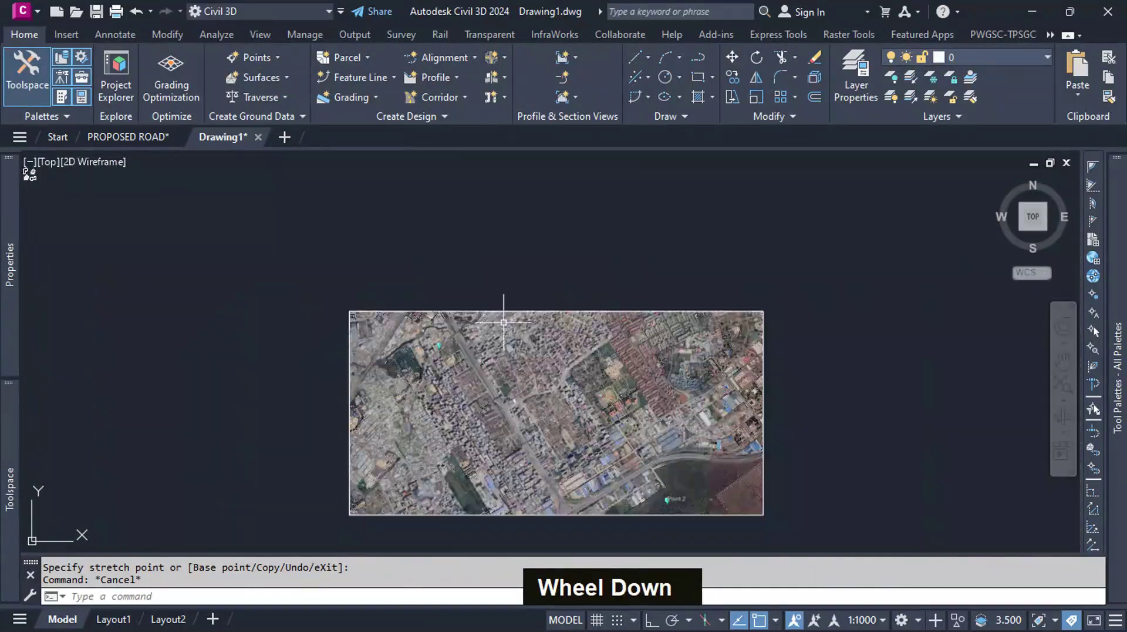
Step: In the PROPOSED ROAD drawing, copy the red four-sided boundary and the short line inside it
{"action": "left_click", "coordinate": [136, 136]}
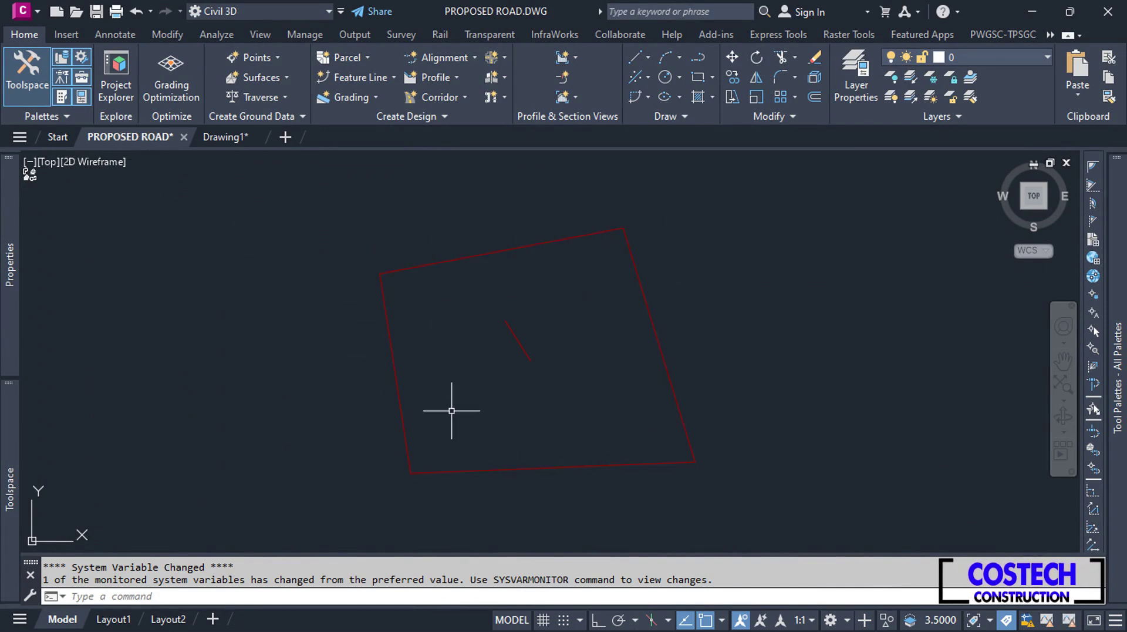
{"action": "left_click", "coordinate": [761, 498]}
{"action": "left_click", "coordinate": [335, 226]}
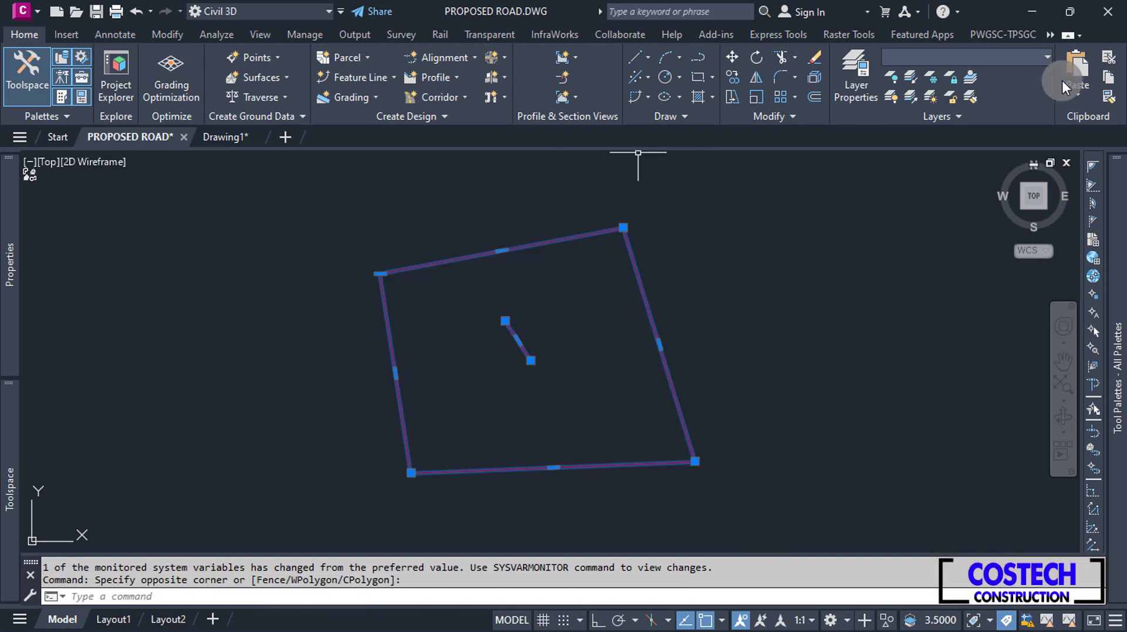
{"action": "left_click", "coordinate": [1108, 77]}
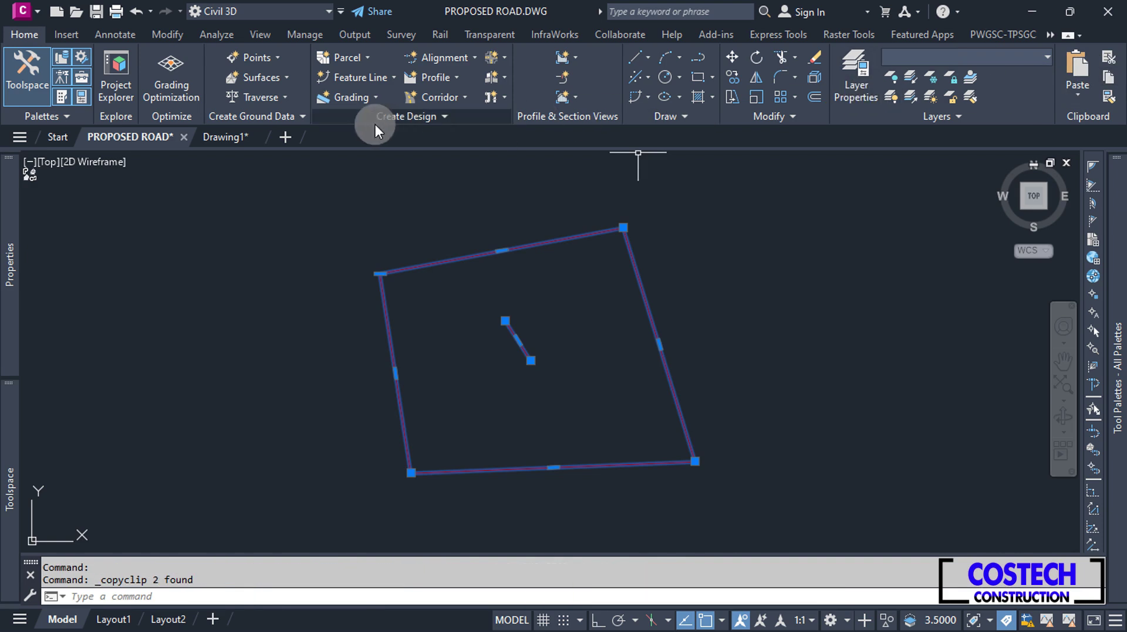
Step: Paste the copied boundary and road line into Drawing1 at their original coordinates
{"action": "left_click", "coordinate": [228, 136]}
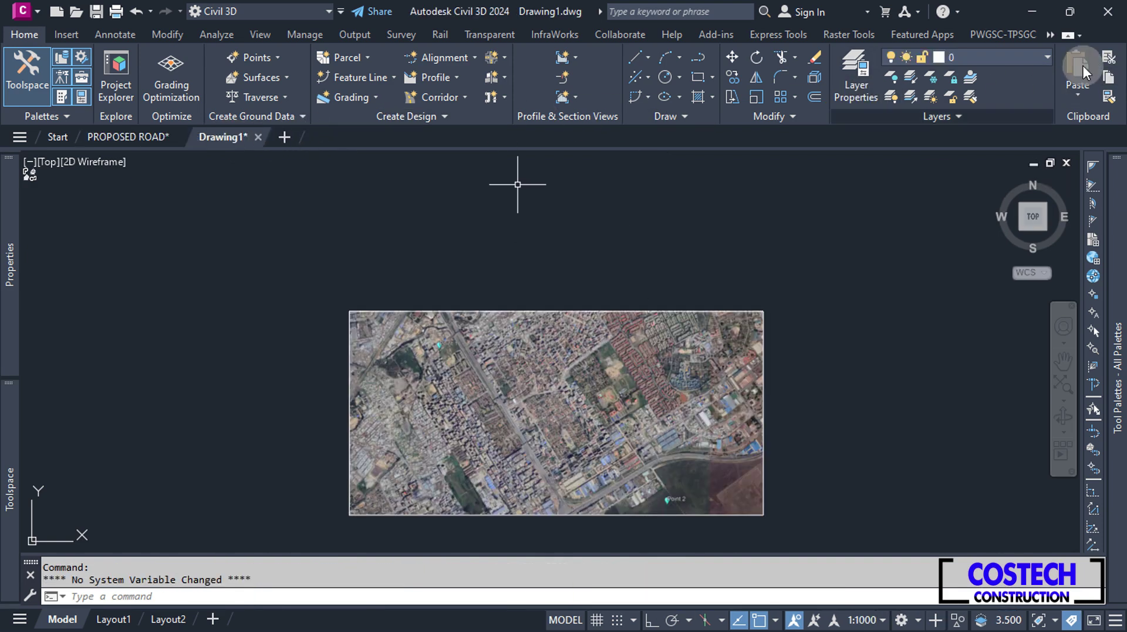
{"action": "left_click", "coordinate": [1080, 94]}
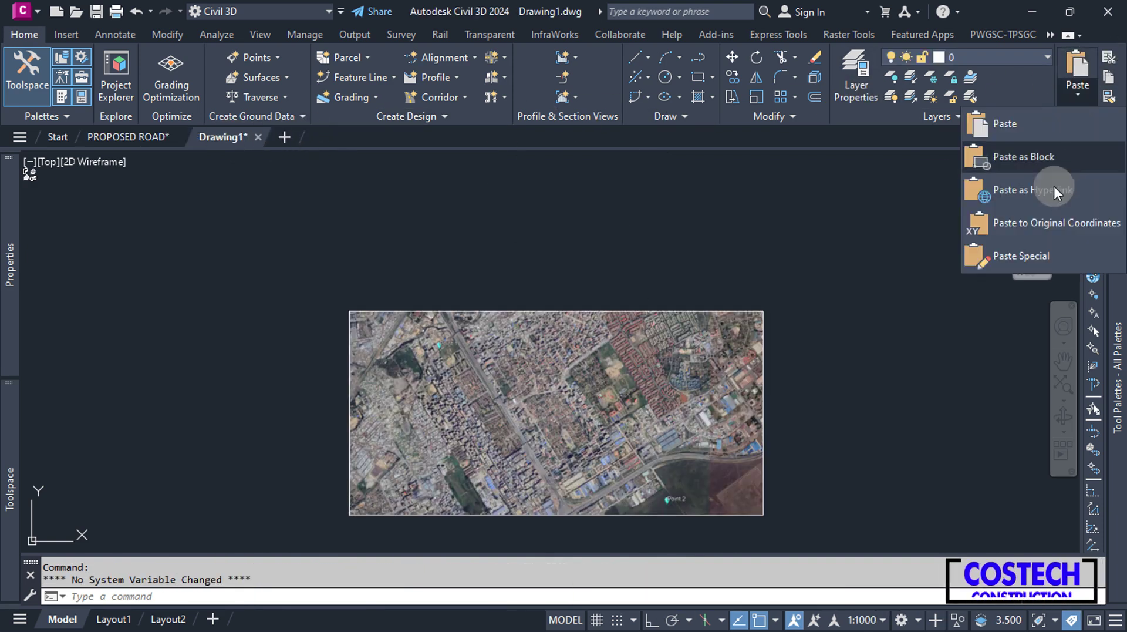
{"action": "left_click", "coordinate": [1044, 223]}
Step: Examine the pasted red linework against the two circles, and the unaligned image with its markers
{"action": "scroll", "coordinate": [669, 424], "scroll_direction": "down", "scroll_amount": 4}
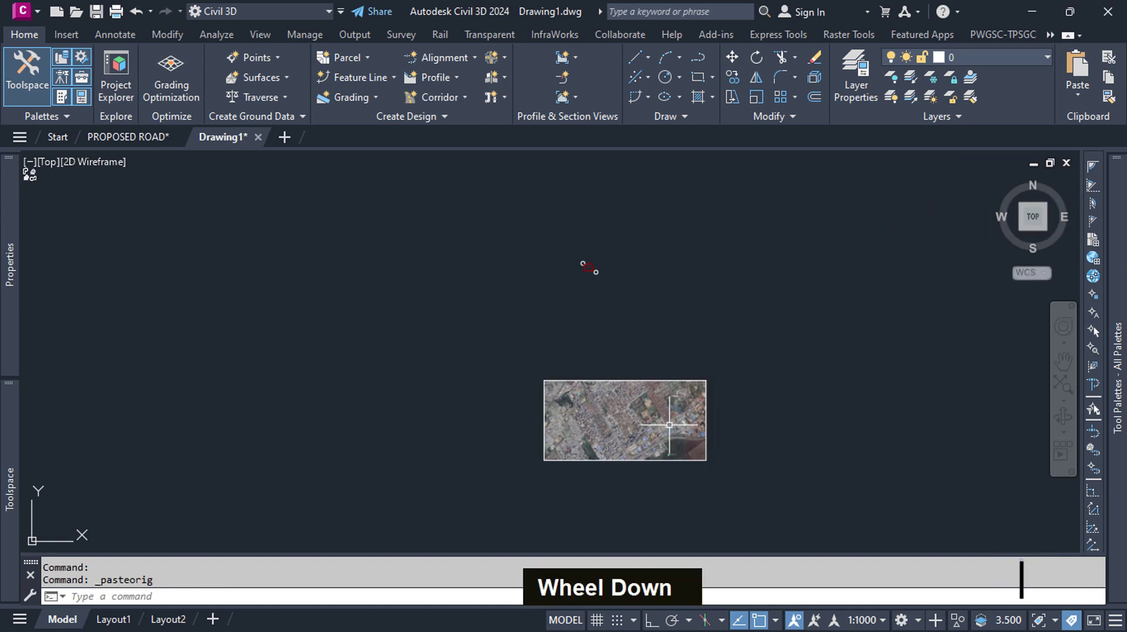
{"action": "scroll", "coordinate": [587, 270], "scroll_direction": "up", "scroll_amount": 8}
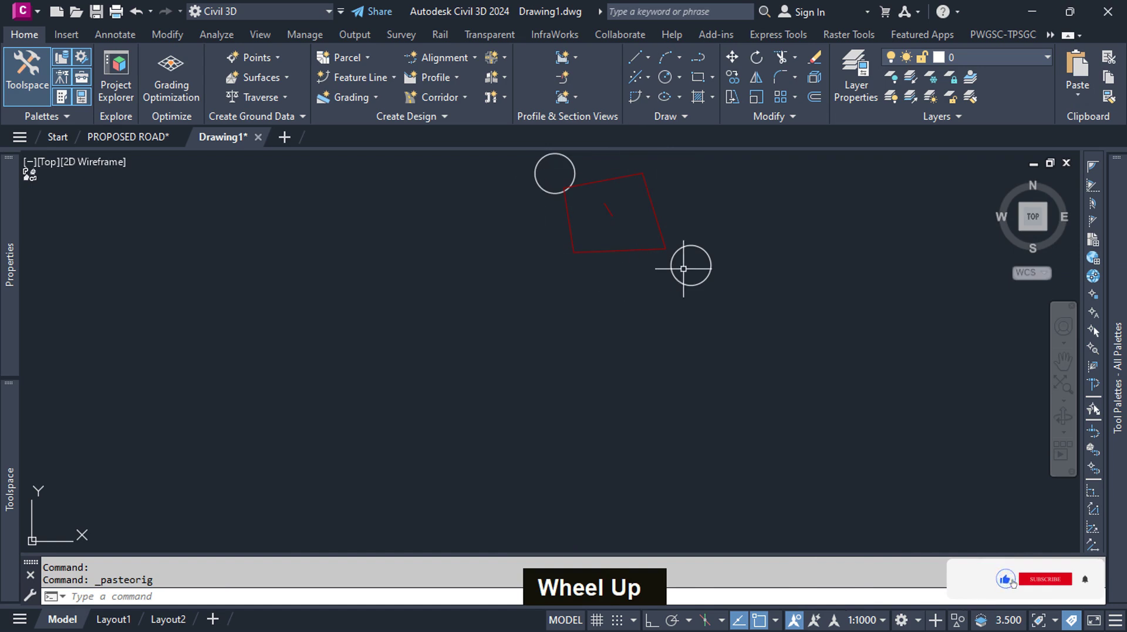
{"action": "scroll", "coordinate": [641, 358], "scroll_direction": "down", "scroll_amount": 2}
{"action": "scroll", "coordinate": [561, 255], "scroll_direction": "up", "scroll_amount": 4}
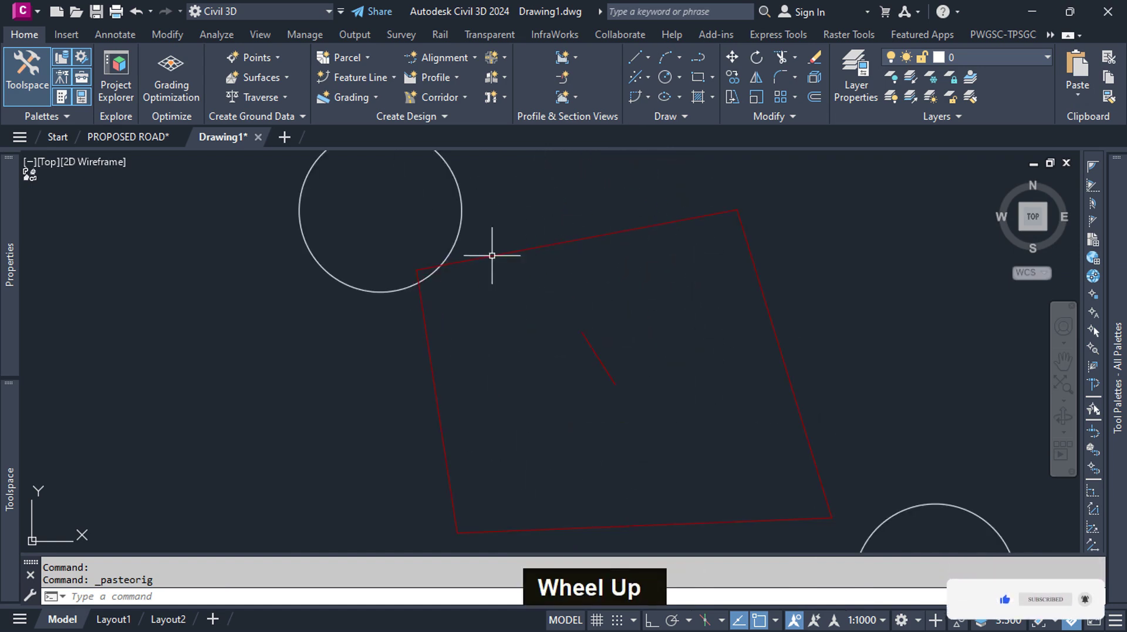
{"action": "scroll", "coordinate": [517, 249], "scroll_direction": "down", "scroll_amount": 6}
{"action": "scroll", "coordinate": [566, 273], "scroll_direction": "down", "scroll_amount": 6}
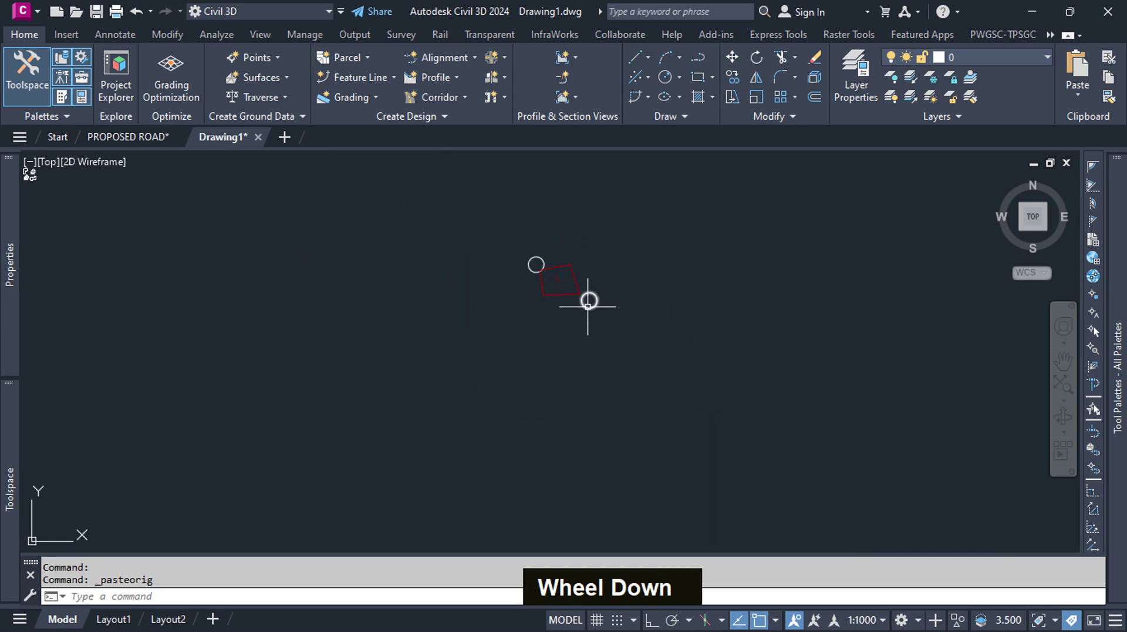
{"action": "scroll", "coordinate": [605, 428], "scroll_direction": "up", "scroll_amount": 6}
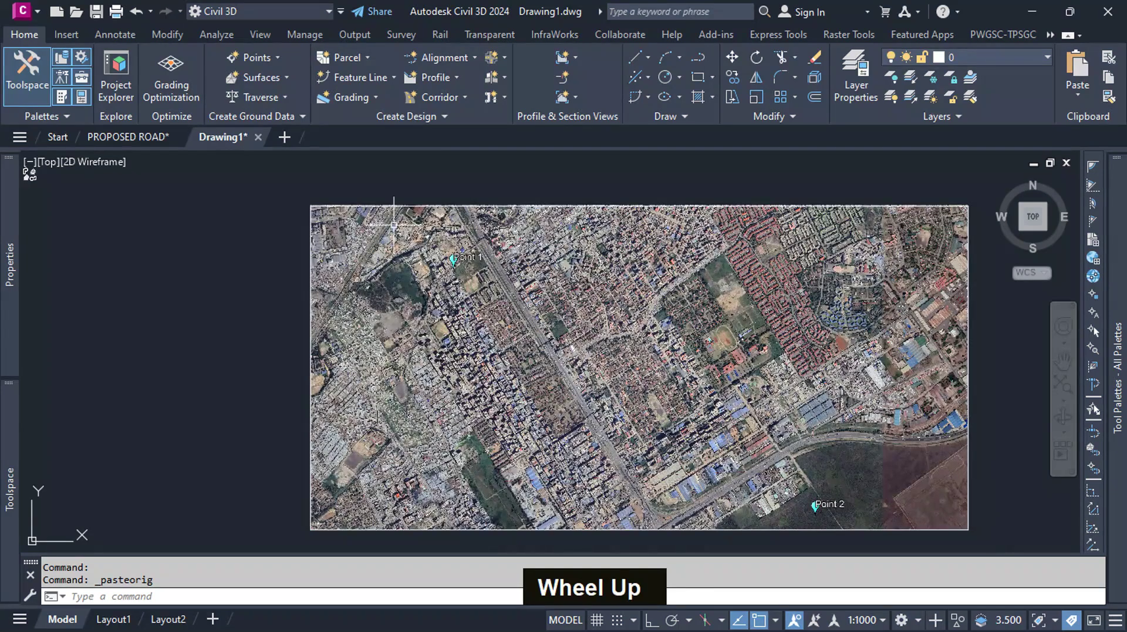
{"action": "scroll", "coordinate": [739, 422], "scroll_direction": "up", "scroll_amount": 5}
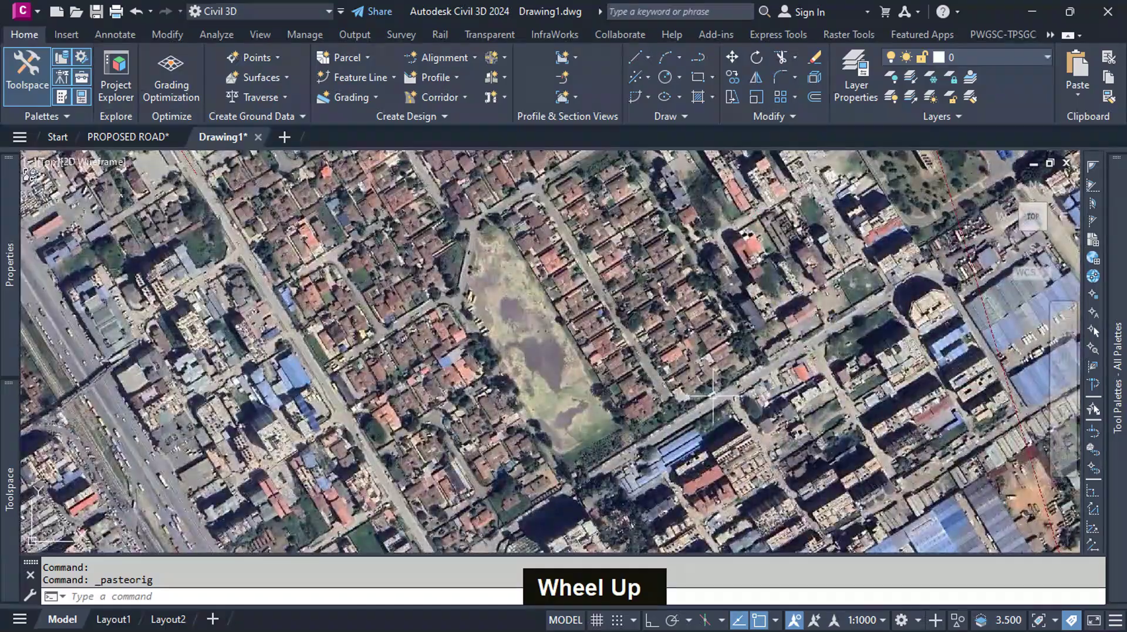
{"action": "scroll", "coordinate": [662, 468], "scroll_direction": "down", "scroll_amount": 5}
{"action": "scroll", "coordinate": [865, 395], "scroll_direction": "up", "scroll_amount": 5}
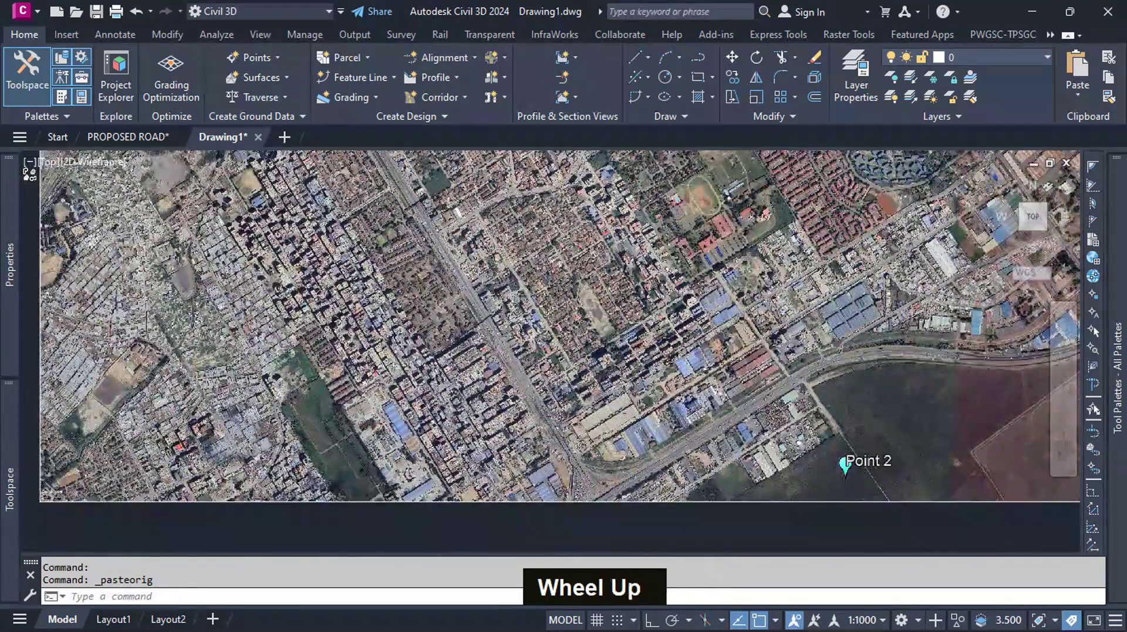
{"action": "scroll", "coordinate": [716, 373], "scroll_direction": "up", "scroll_amount": 2}
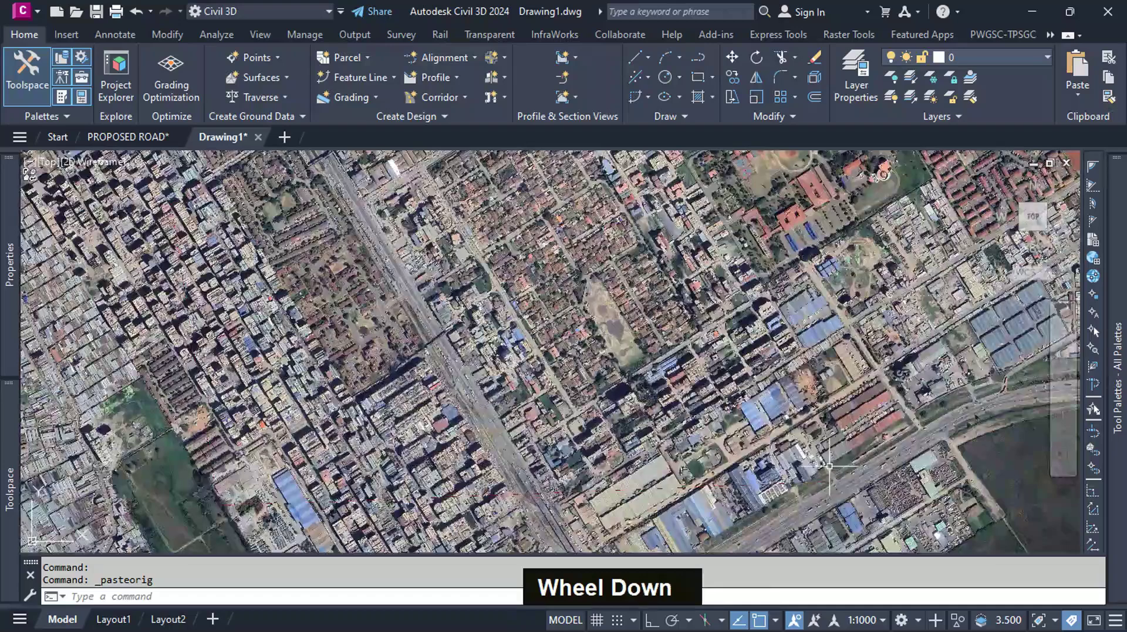
{"action": "scroll", "coordinate": [716, 373], "scroll_direction": "down", "scroll_amount": 6}
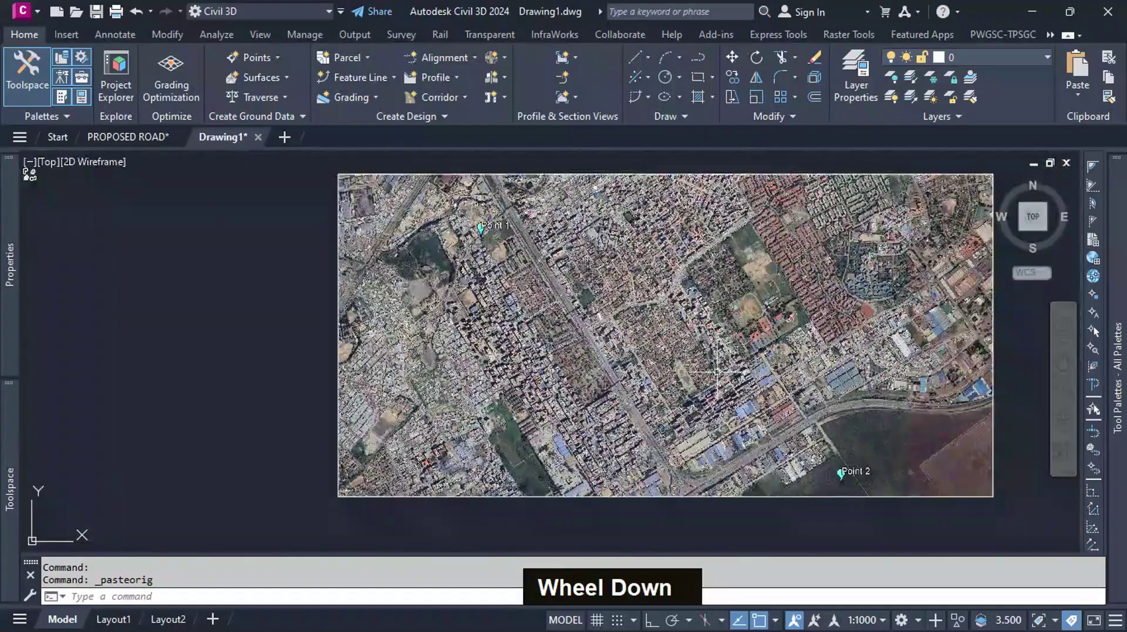
Step: Start Align on the attached image and set the first source point at the lower end of its red road line
{"action": "left_click", "coordinate": [771, 118]}
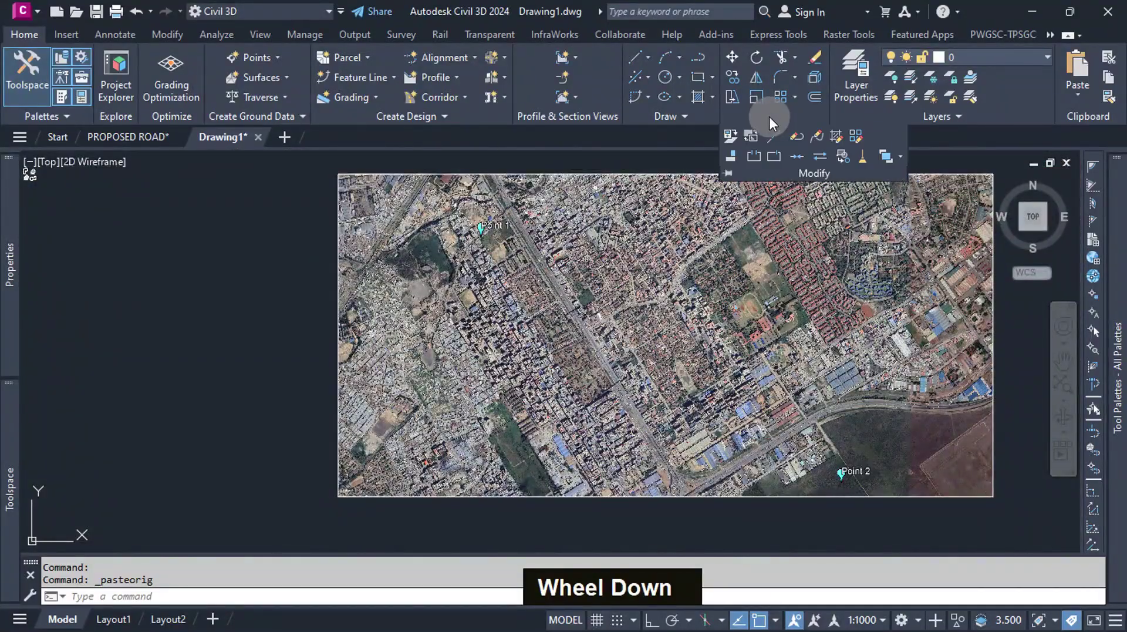
{"action": "left_click", "coordinate": [731, 157]}
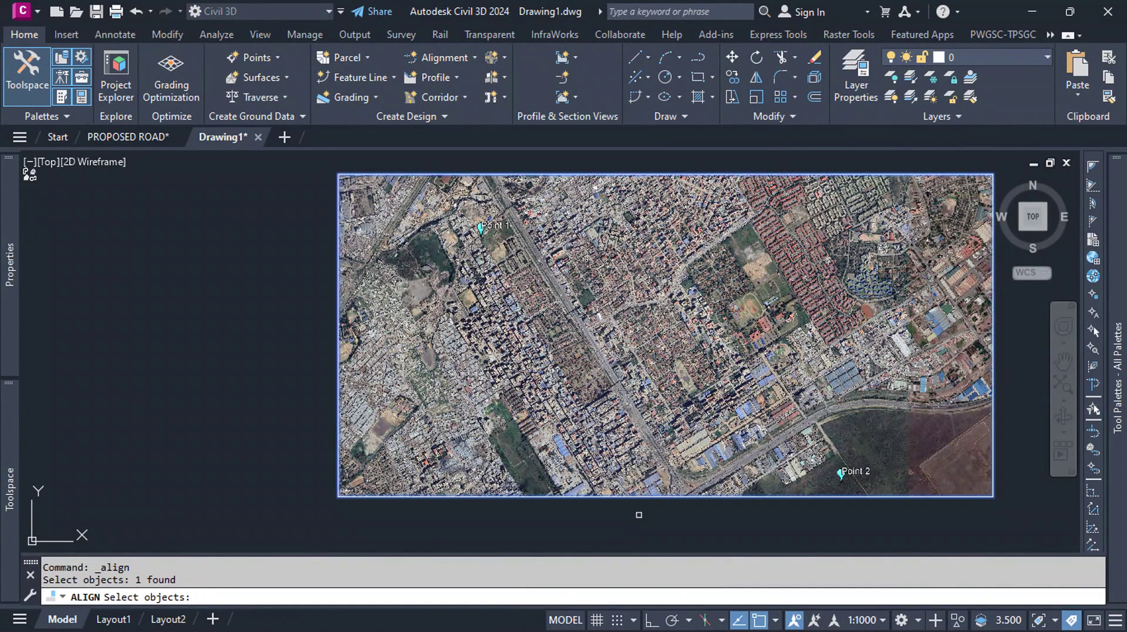
{"action": "key", "text": "Return"}
{"action": "scroll", "coordinate": [652, 344], "scroll_direction": "up", "scroll_amount": 6}
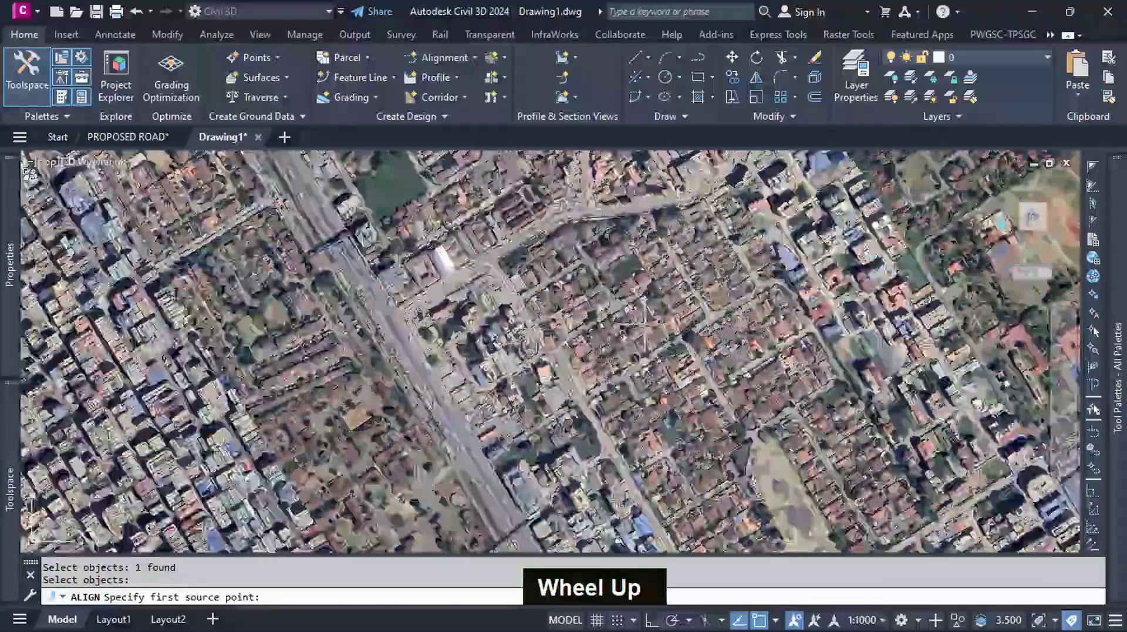
{"action": "scroll", "coordinate": [593, 429], "scroll_direction": "down", "scroll_amount": 3}
{"action": "scroll", "coordinate": [583, 403], "scroll_direction": "up", "scroll_amount": 10}
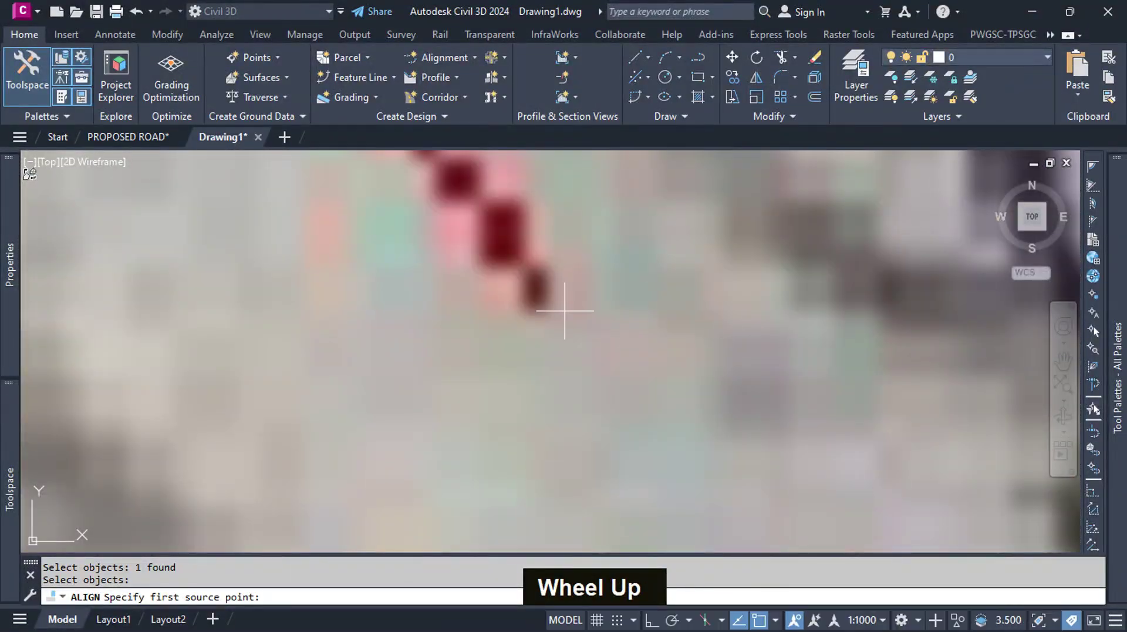
{"action": "left_click", "coordinate": [563, 312]}
Step: Set the first Align destination point at the lower end of the pasted red road line
{"action": "scroll", "coordinate": [584, 389], "scroll_direction": "down", "scroll_amount": 5}
{"action": "scroll", "coordinate": [599, 376], "scroll_direction": "down", "scroll_amount": 3}
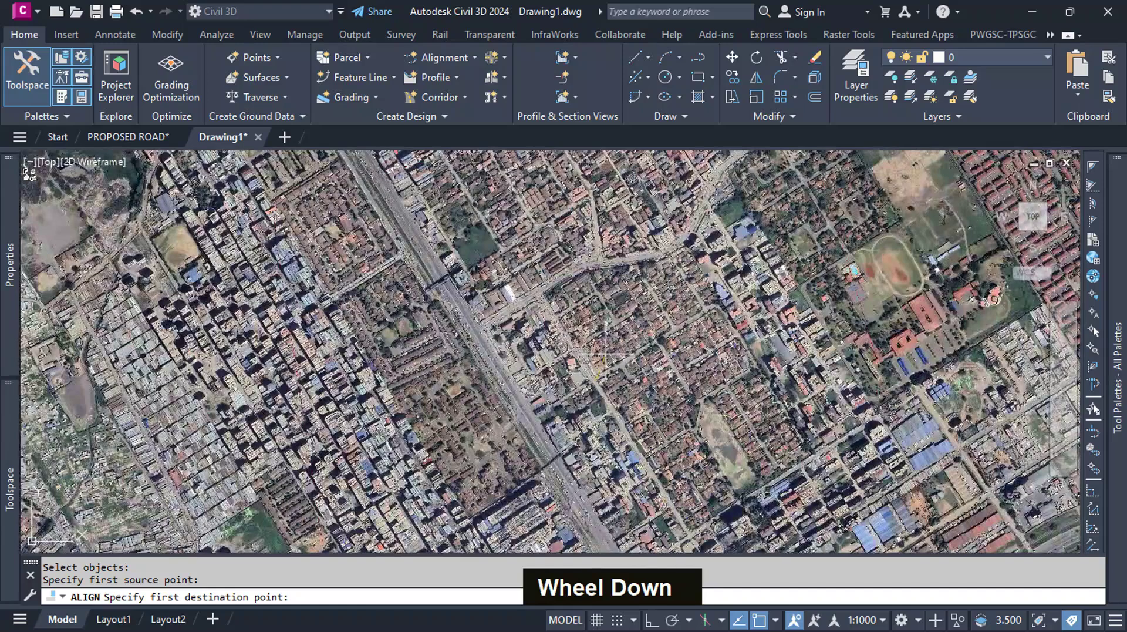
{"action": "scroll", "coordinate": [691, 308], "scroll_direction": "down", "scroll_amount": 5}
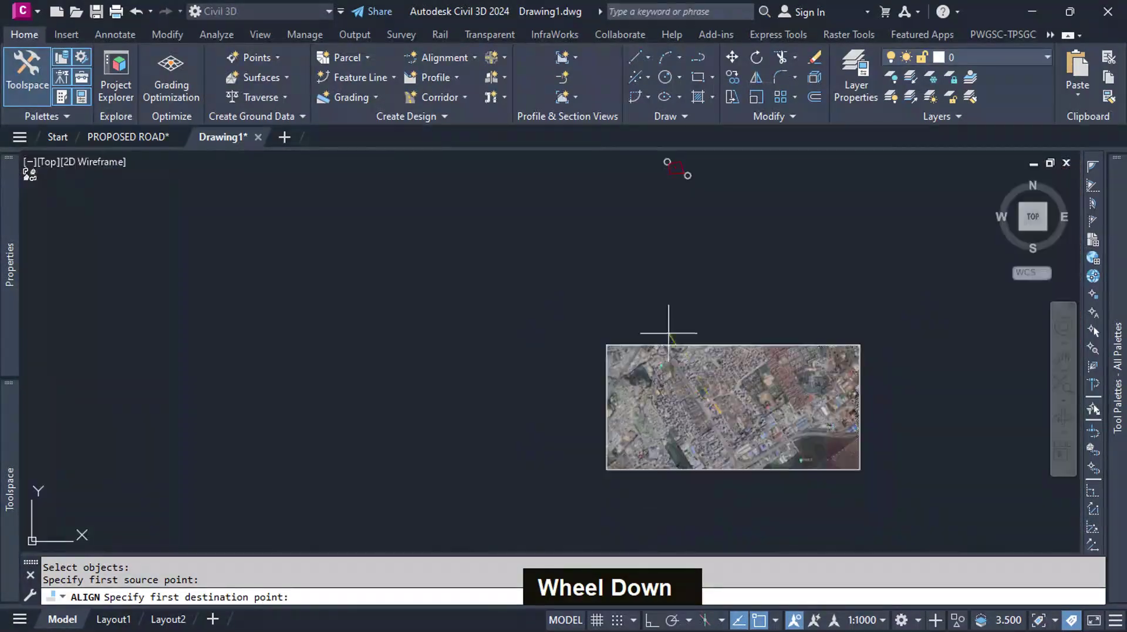
{"action": "scroll", "coordinate": [676, 164], "scroll_direction": "up", "scroll_amount": 6}
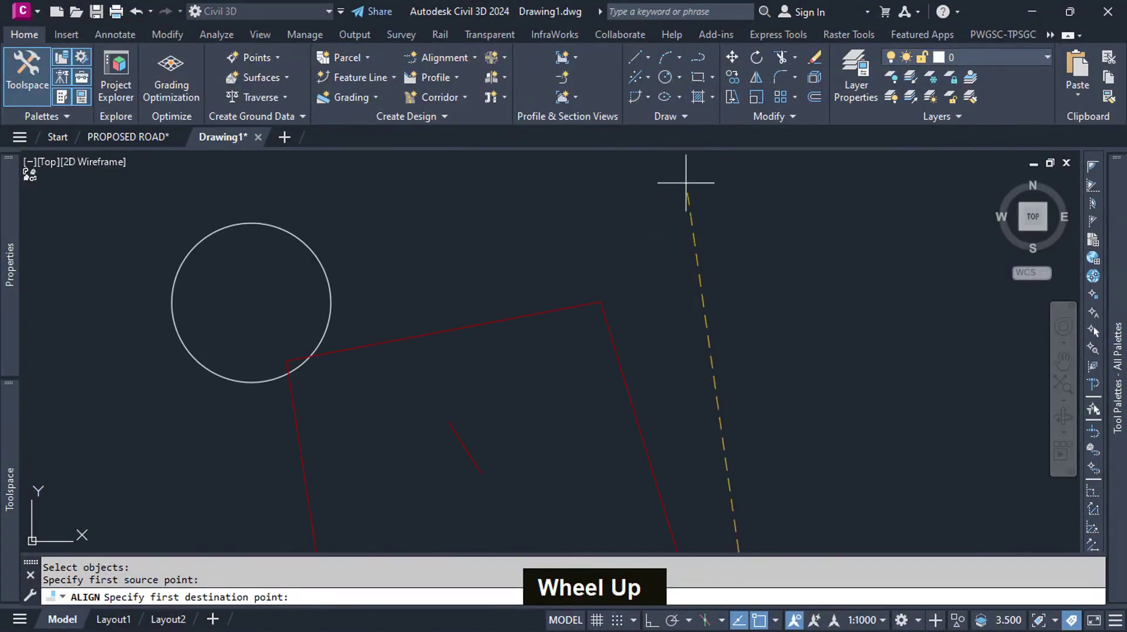
{"action": "scroll", "coordinate": [494, 459], "scroll_direction": "up", "scroll_amount": 5}
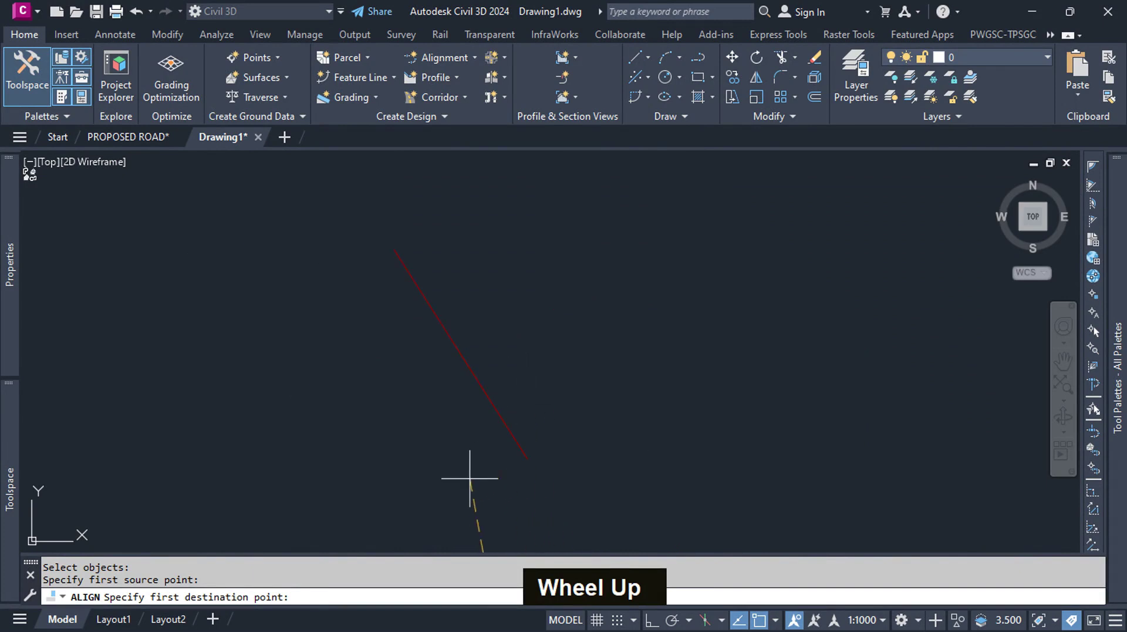
{"action": "left_click", "coordinate": [528, 458]}
Step: Set the second Align source point at the upper end of the red road line in the image
{"action": "scroll", "coordinate": [659, 262], "scroll_direction": "down", "scroll_amount": 6}
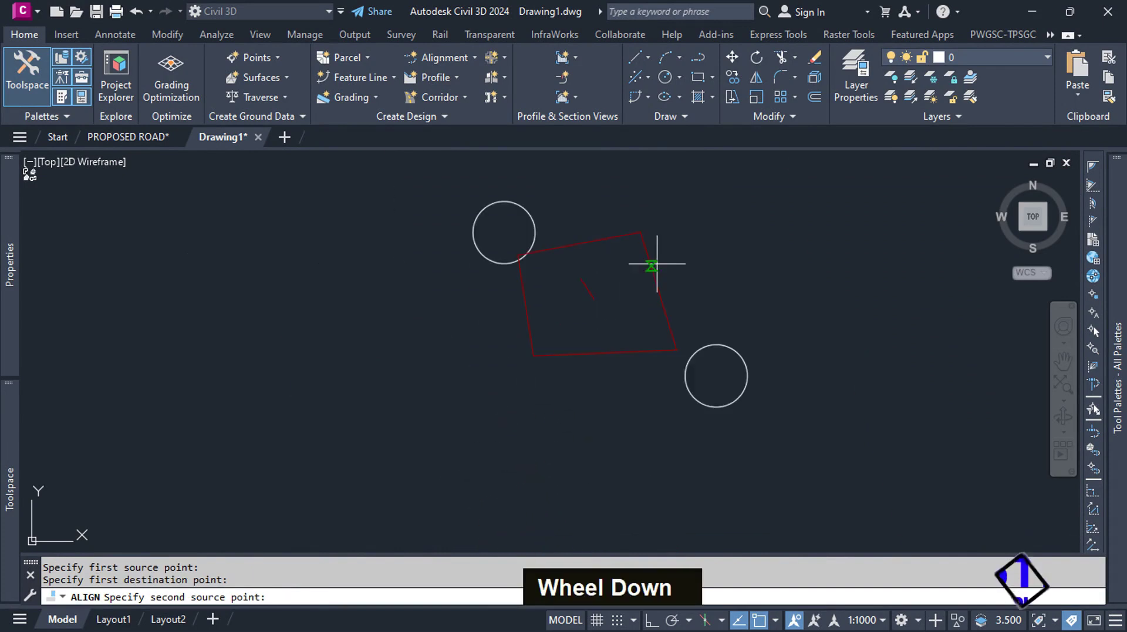
{"action": "scroll", "coordinate": [719, 403], "scroll_direction": "up", "scroll_amount": 5}
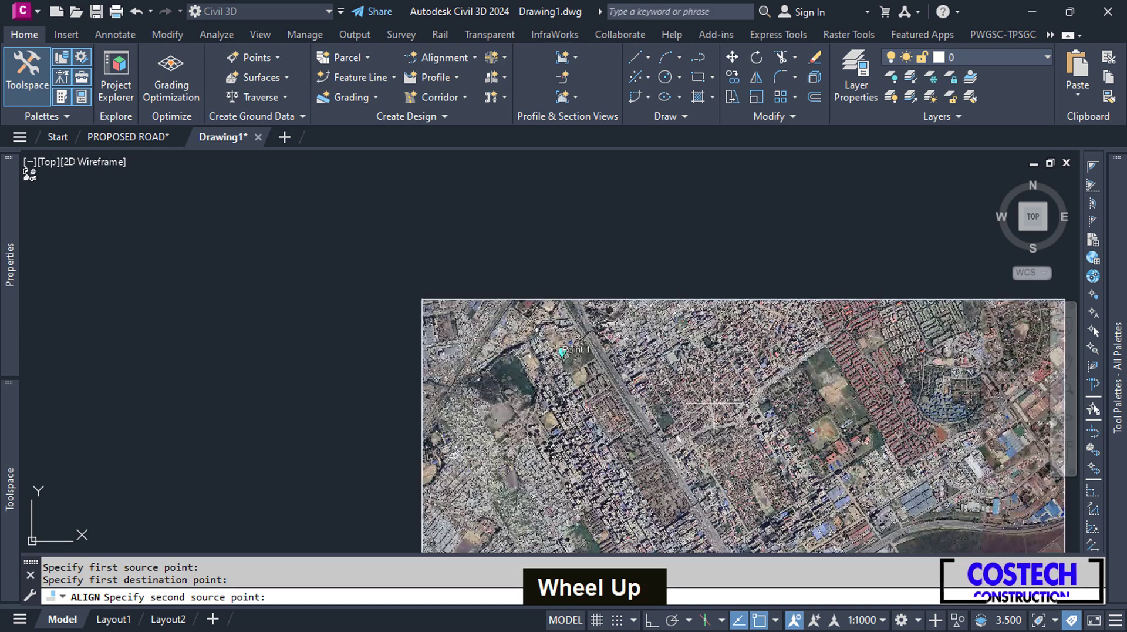
{"action": "scroll", "coordinate": [719, 403], "scroll_direction": "up", "scroll_amount": 4}
{"action": "scroll", "coordinate": [642, 225], "scroll_direction": "up", "scroll_amount": 12}
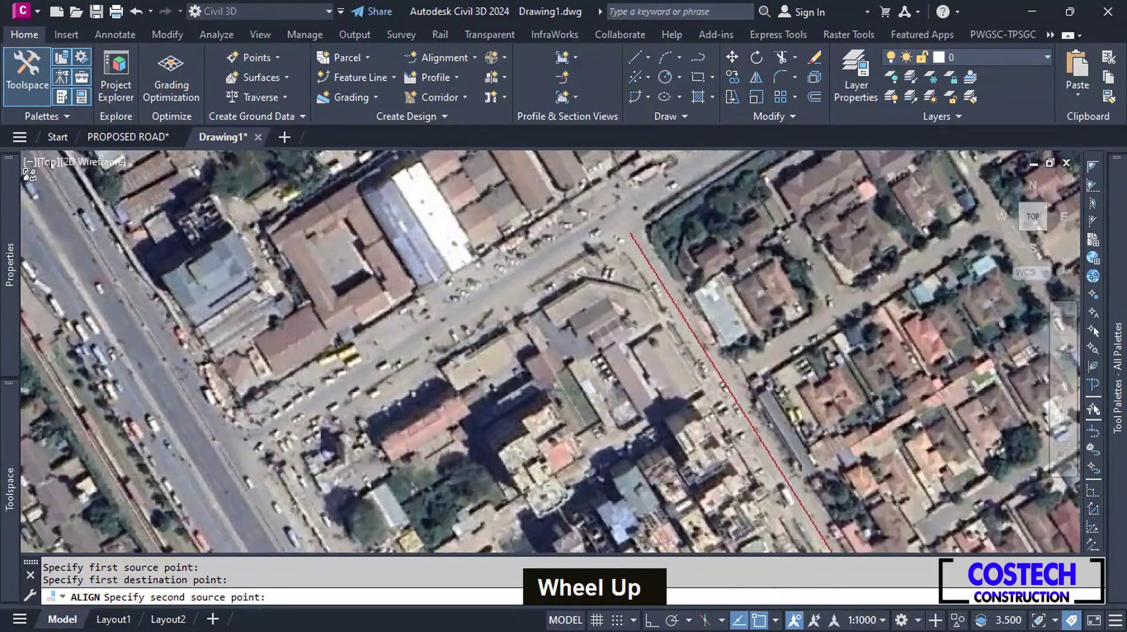
{"action": "scroll", "coordinate": [645, 226], "scroll_direction": "up", "scroll_amount": 3}
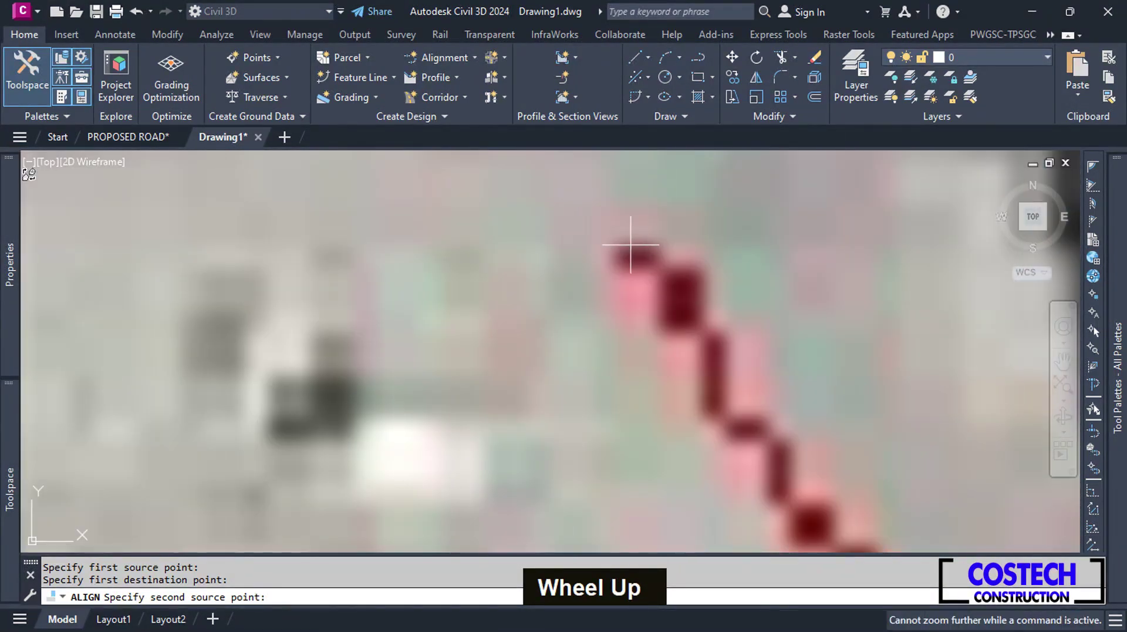
{"action": "left_click", "coordinate": [620, 241]}
Step: Set the second destination at the pasted road line's upper end and finish Align without a third point, scaling the image to the alignment points
{"action": "scroll", "coordinate": [648, 447], "scroll_direction": "down", "scroll_amount": 15}
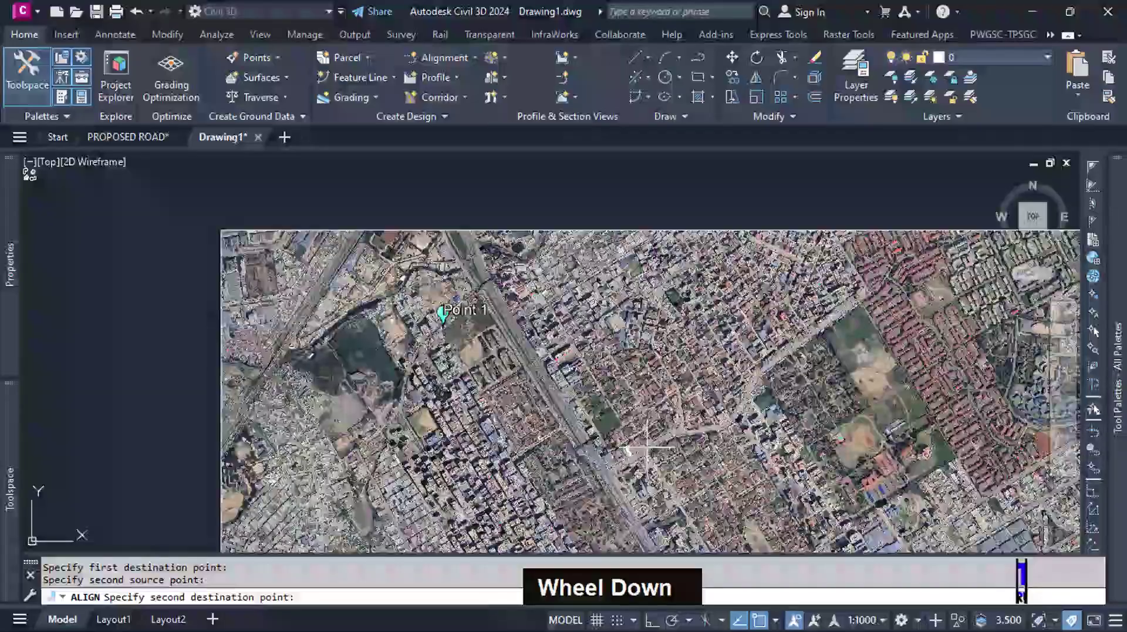
{"action": "scroll", "coordinate": [647, 447], "scroll_direction": "down", "scroll_amount": 5}
{"action": "scroll", "coordinate": [626, 307], "scroll_direction": "up", "scroll_amount": 8}
{"action": "scroll", "coordinate": [653, 314], "scroll_direction": "up", "scroll_amount": 5}
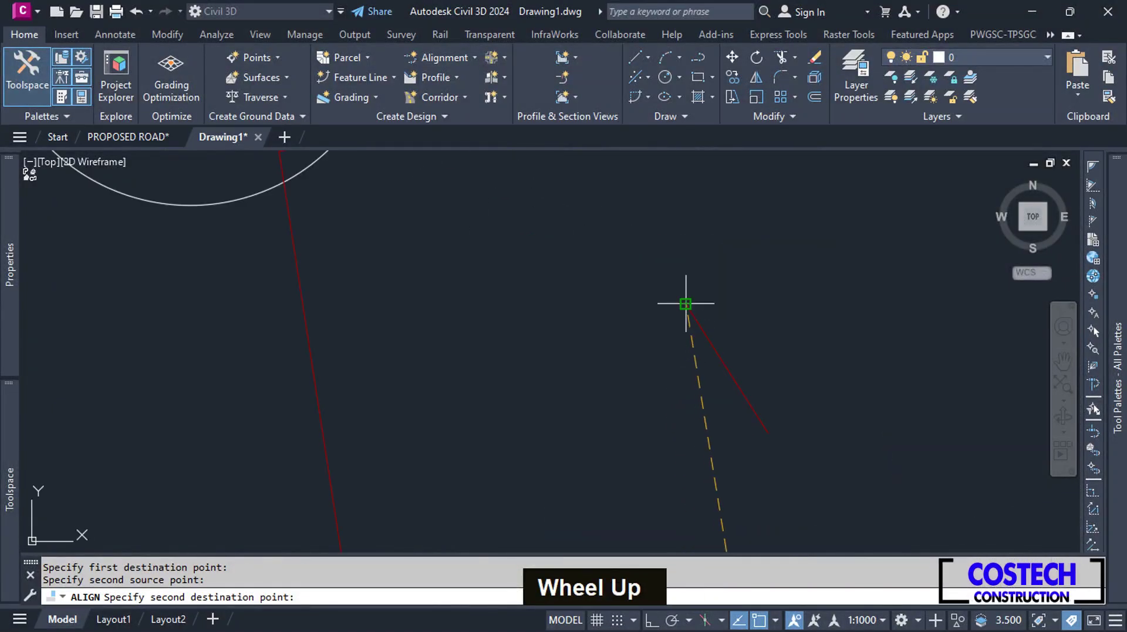
{"action": "left_click", "coordinate": [685, 304]}
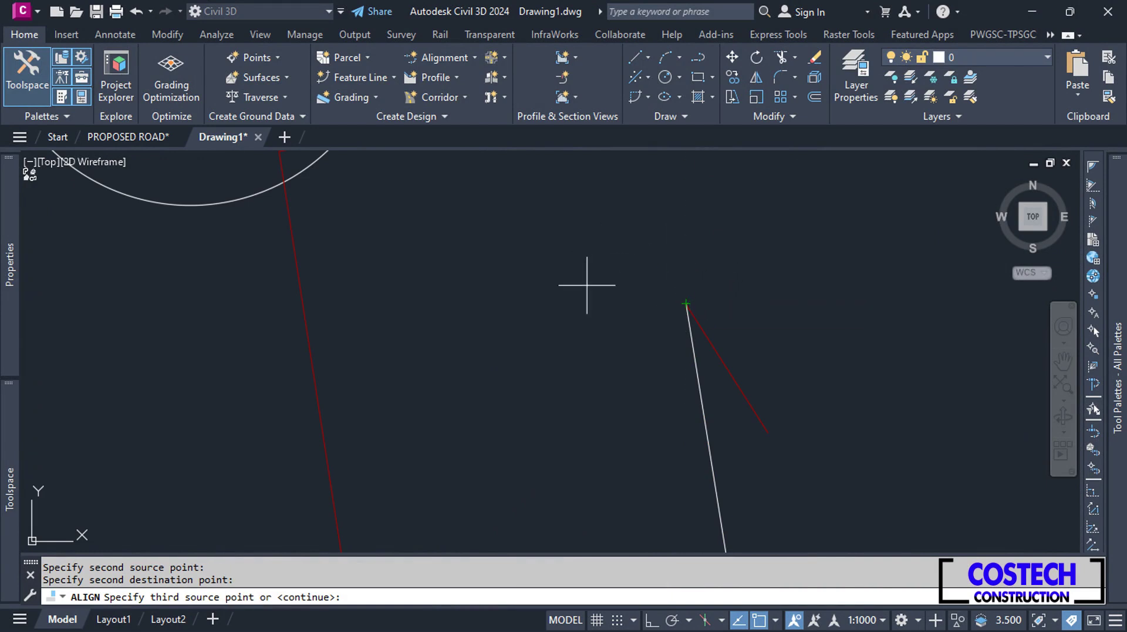
{"action": "key", "text": "Return"}
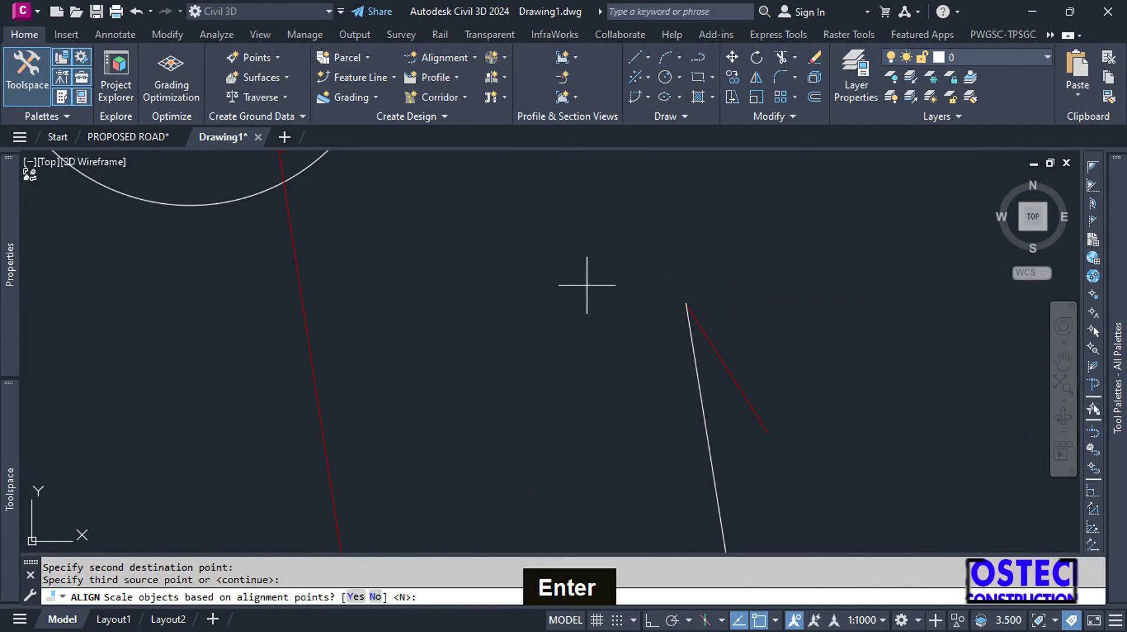
{"action": "type", "text": "y"}
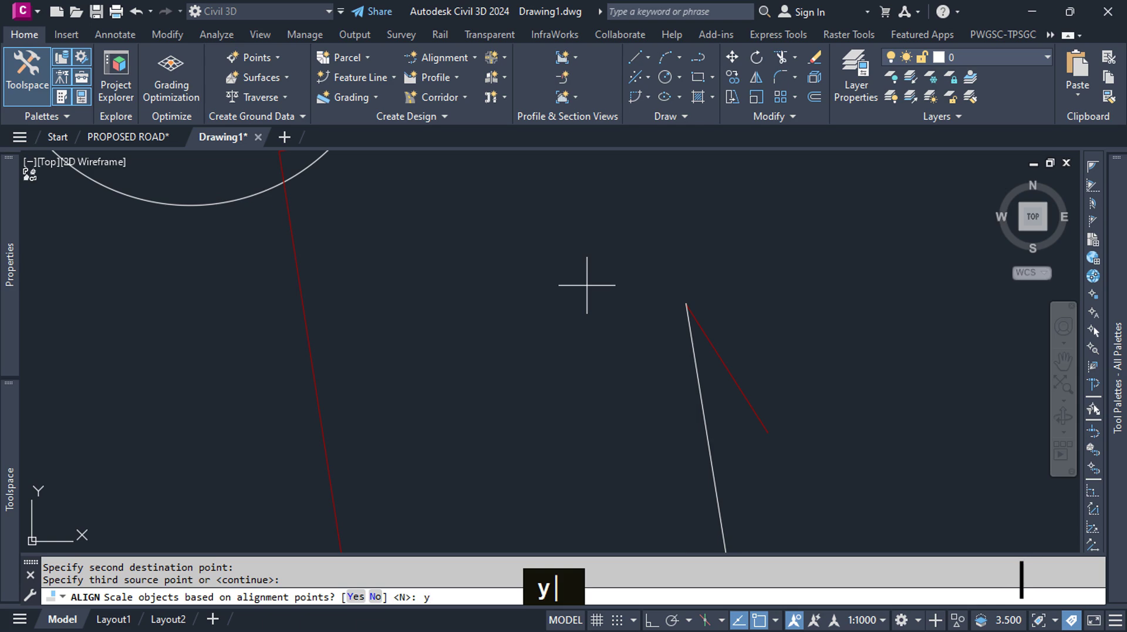
{"action": "key", "text": "Return"}
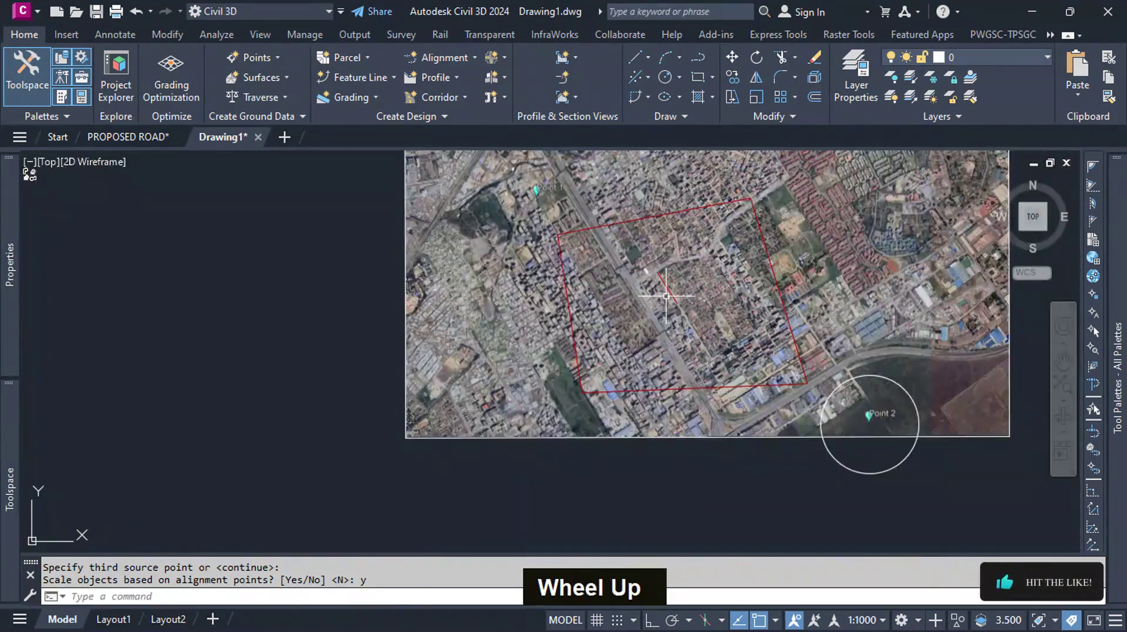
Step: Send the aligned image to the back of the display order, behind the circles and red linework
{"action": "scroll", "coordinate": [705, 314], "scroll_direction": "up", "scroll_amount": 5}
{"action": "scroll", "coordinate": [704, 314], "scroll_direction": "up", "scroll_amount": 8}
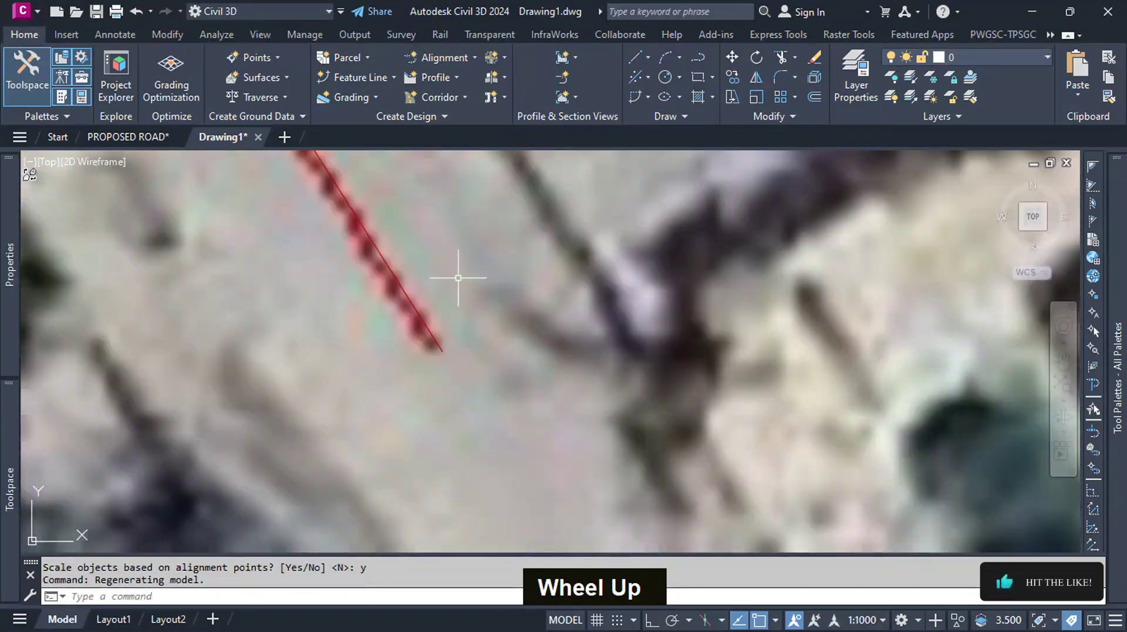
{"action": "scroll", "coordinate": [426, 325], "scroll_direction": "down", "scroll_amount": 10}
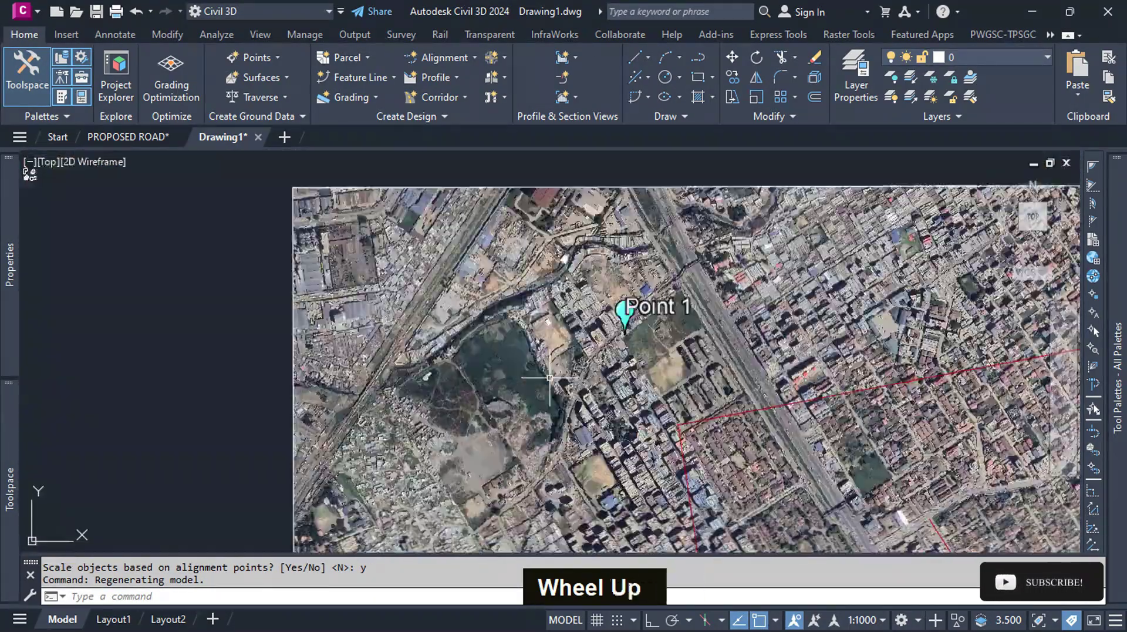
{"action": "scroll", "coordinate": [626, 328], "scroll_direction": "down", "scroll_amount": 3}
{"action": "left_click", "coordinate": [635, 310]}
{"action": "right_click", "coordinate": [638, 308]}
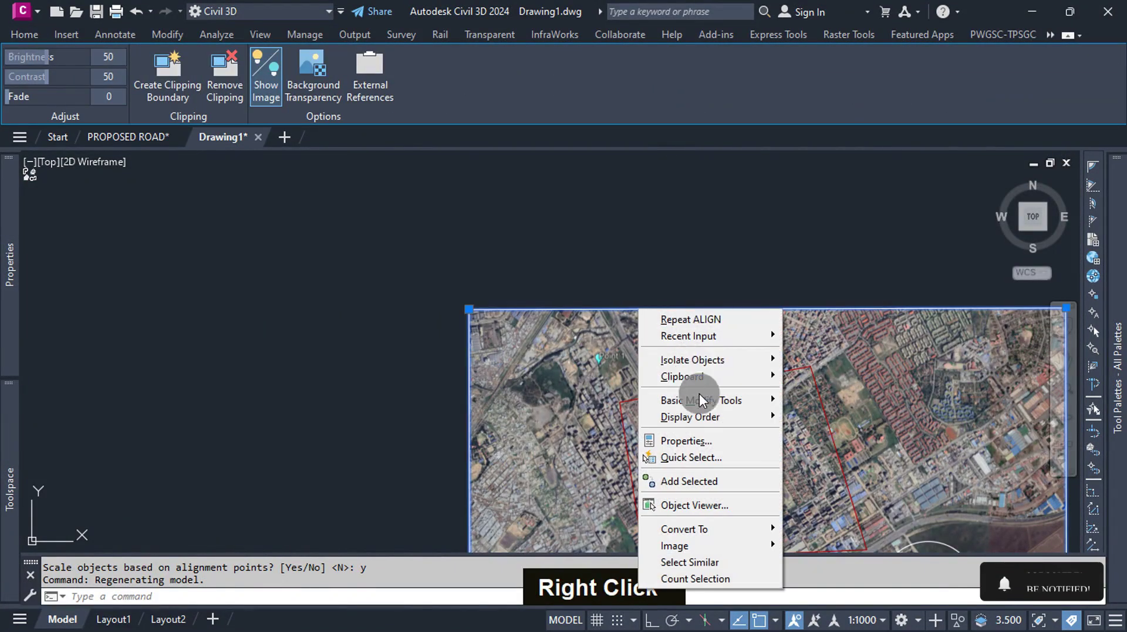
{"action": "mouse_move", "coordinate": [719, 414]}
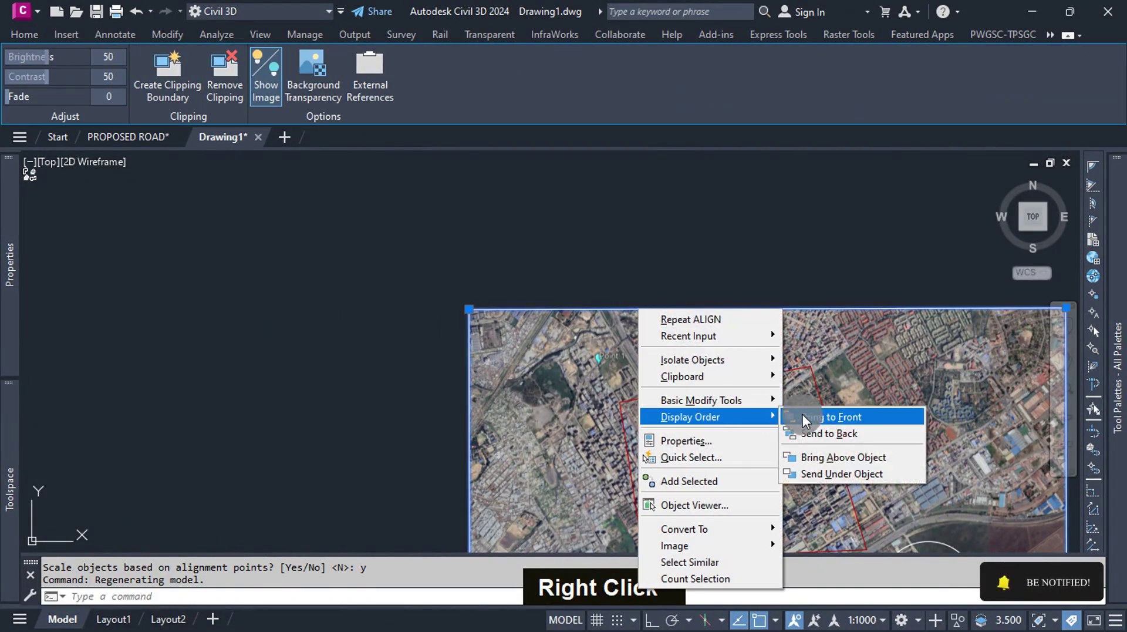
{"action": "left_click", "coordinate": [833, 431]}
Step: Examine how the image's Point 1 and Point 2 markers and road line fit the two circles and the pasted red linework
{"action": "scroll", "coordinate": [599, 358], "scroll_direction": "up", "scroll_amount": 10}
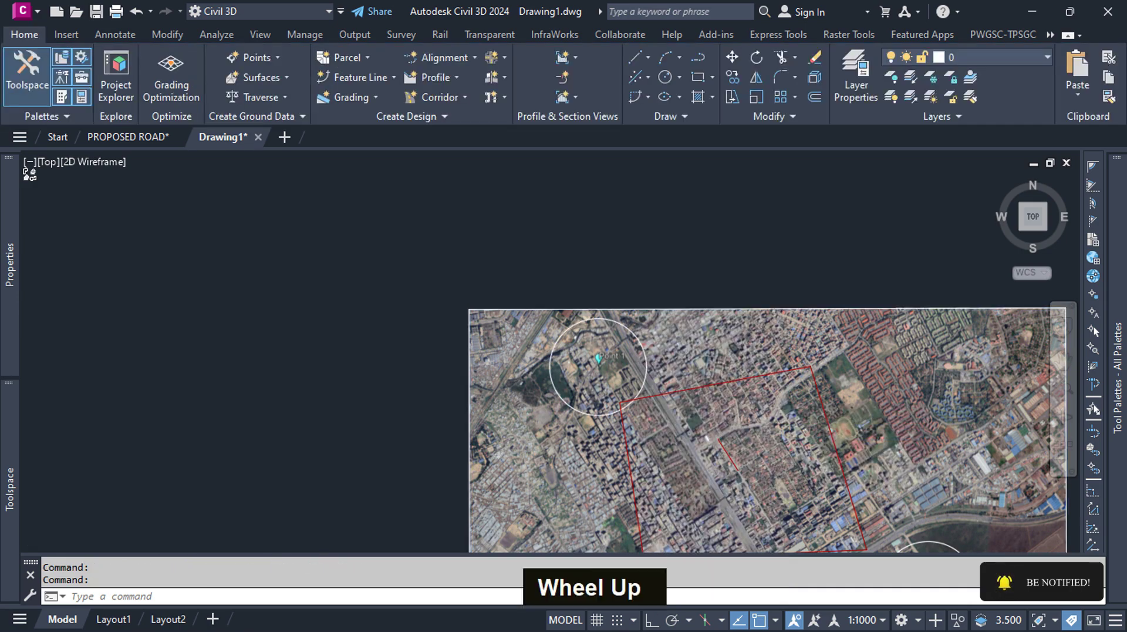
{"action": "scroll", "coordinate": [562, 339], "scroll_direction": "up", "scroll_amount": 8}
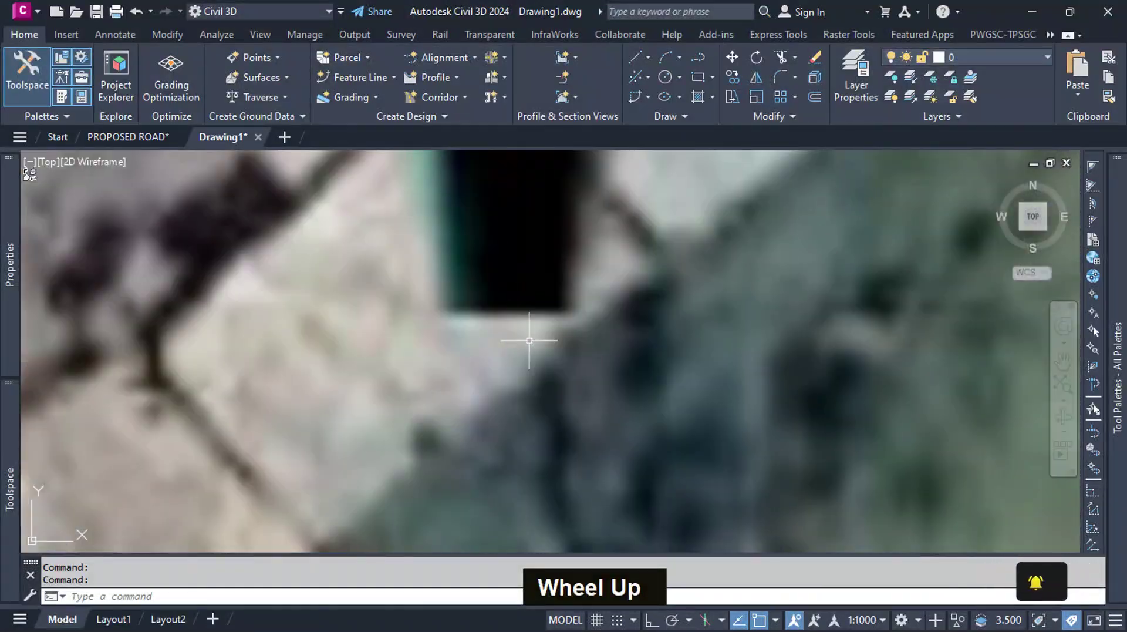
{"action": "scroll", "coordinate": [547, 443], "scroll_direction": "down", "scroll_amount": 10}
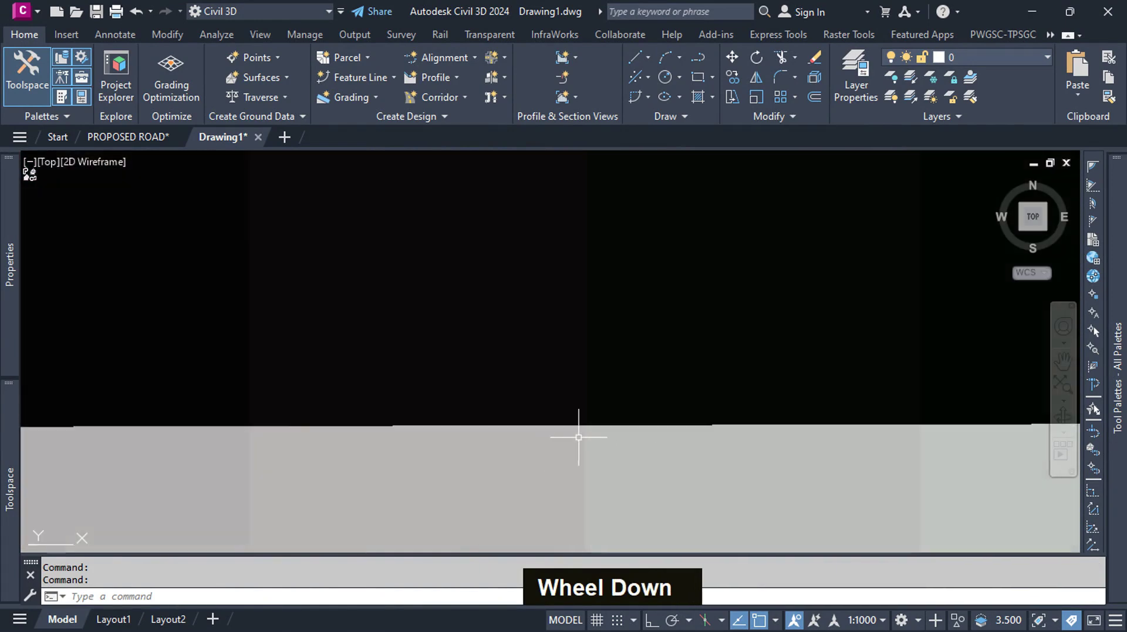
{"action": "scroll", "coordinate": [528, 368], "scroll_direction": "down", "scroll_amount": 5}
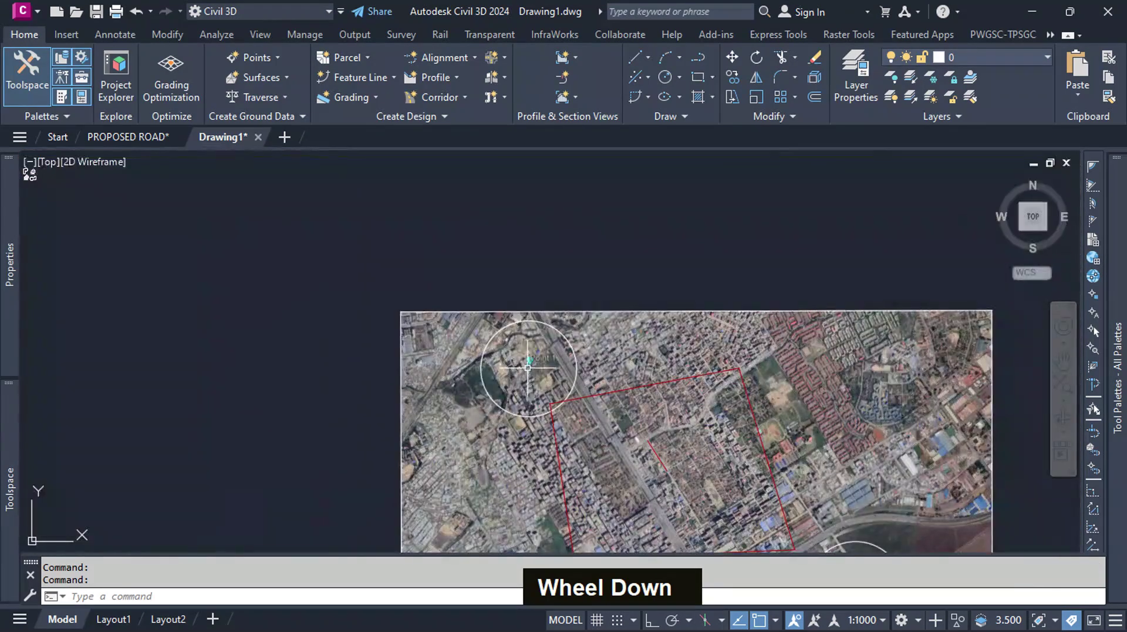
{"action": "scroll", "coordinate": [549, 293], "scroll_direction": "down", "scroll_amount": 4}
{"action": "scroll", "coordinate": [659, 372], "scroll_direction": "up", "scroll_amount": 10}
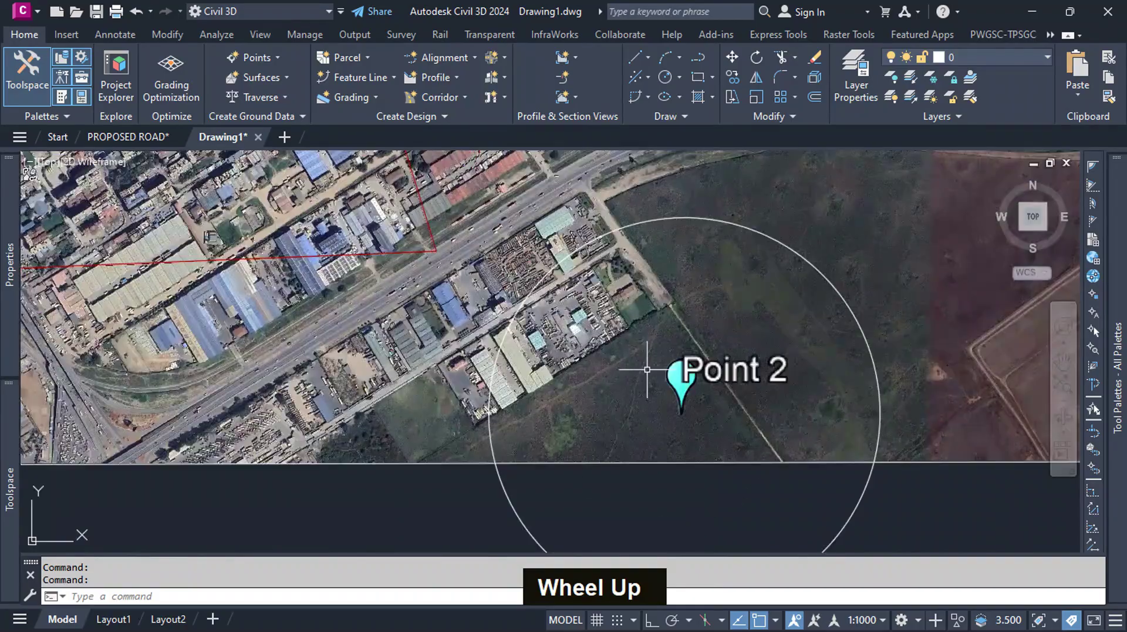
{"action": "scroll", "coordinate": [618, 460], "scroll_direction": "down", "scroll_amount": 5}
{"action": "scroll", "coordinate": [520, 242], "scroll_direction": "up", "scroll_amount": 10}
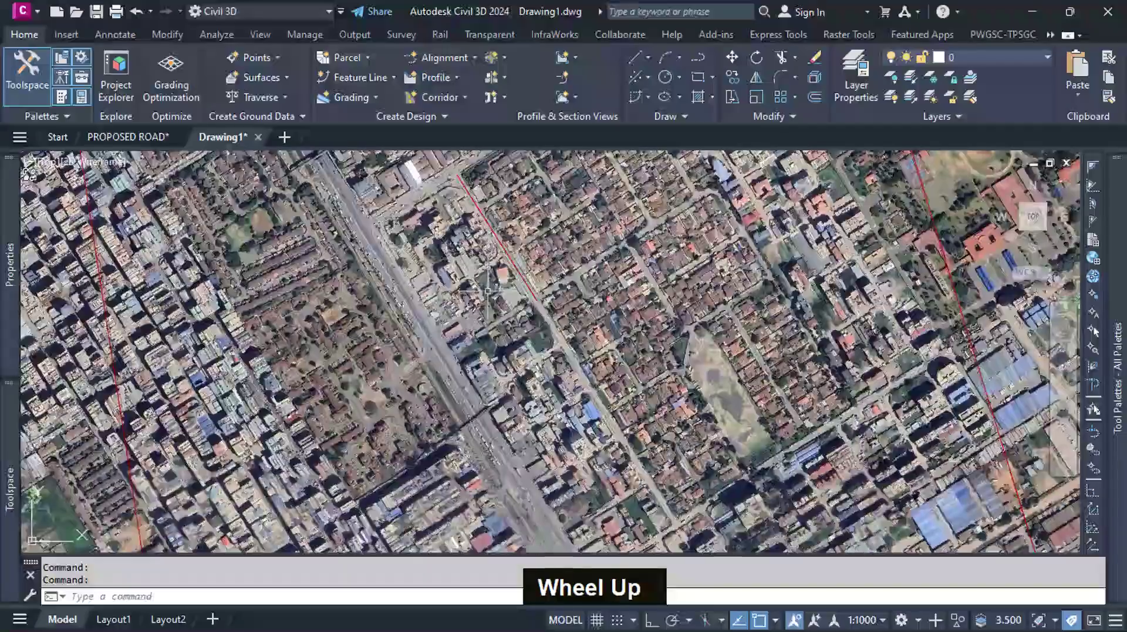
{"action": "scroll", "coordinate": [437, 322], "scroll_direction": "down", "scroll_amount": 6}
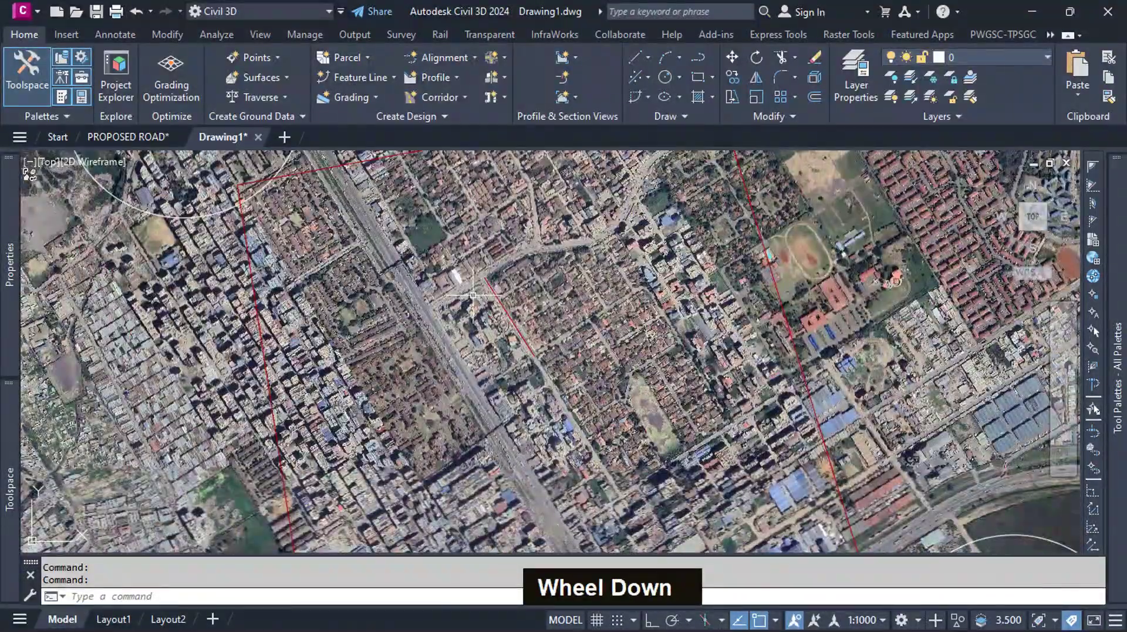
{"action": "scroll", "coordinate": [514, 306], "scroll_direction": "up", "scroll_amount": 1}
{"action": "scroll", "coordinate": [514, 306], "scroll_direction": "up", "scroll_amount": 4}
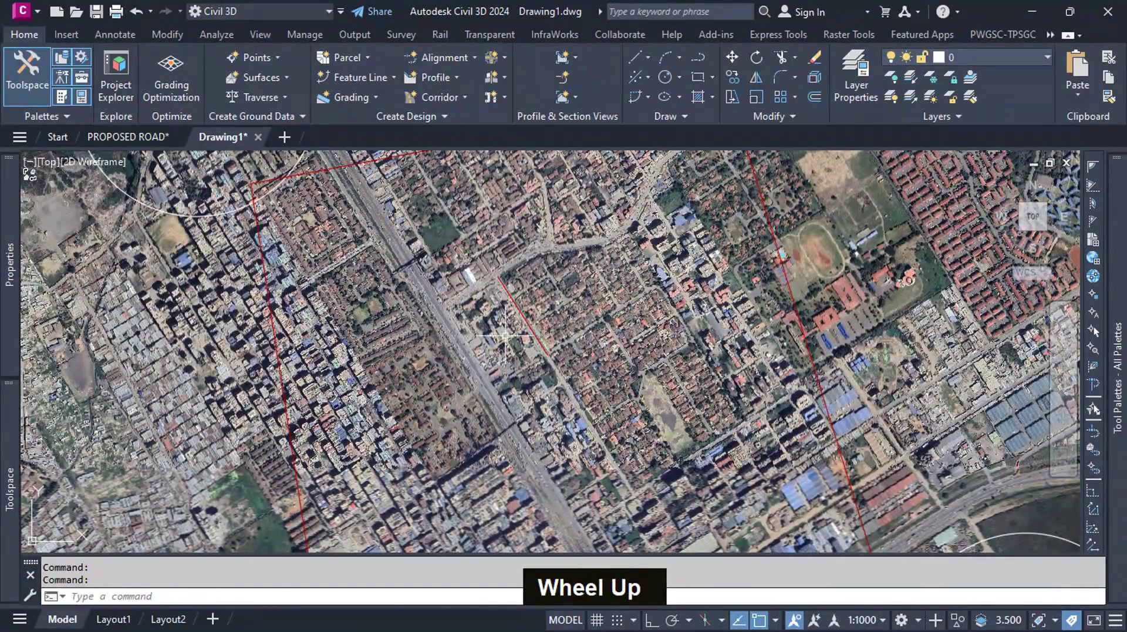
{"action": "scroll", "coordinate": [452, 367], "scroll_direction": "down", "scroll_amount": 3}
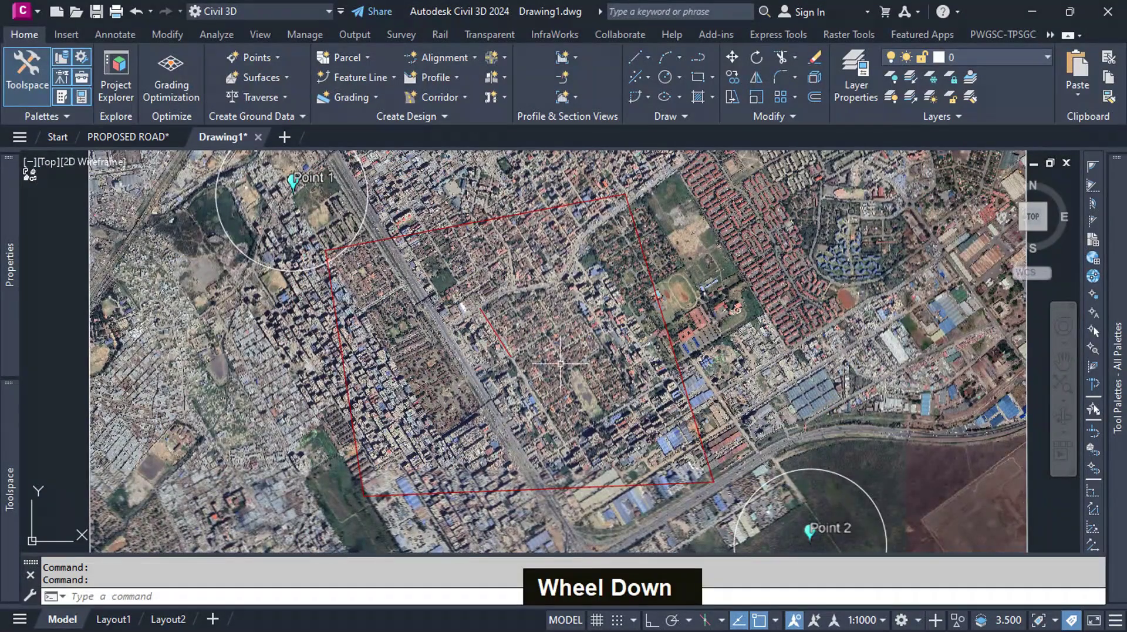
{"action": "scroll", "coordinate": [561, 363], "scroll_direction": "down", "scroll_amount": 3}
{"action": "scroll", "coordinate": [611, 340], "scroll_direction": "up", "scroll_amount": 3}
{"action": "scroll", "coordinate": [655, 314], "scroll_direction": "down", "scroll_amount": 3}
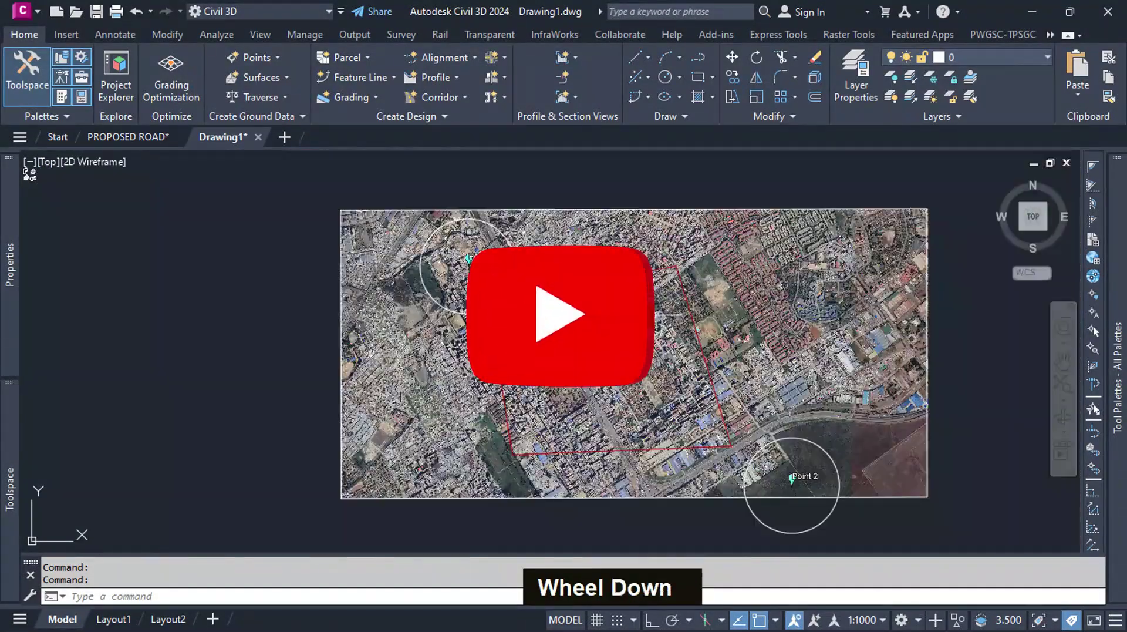